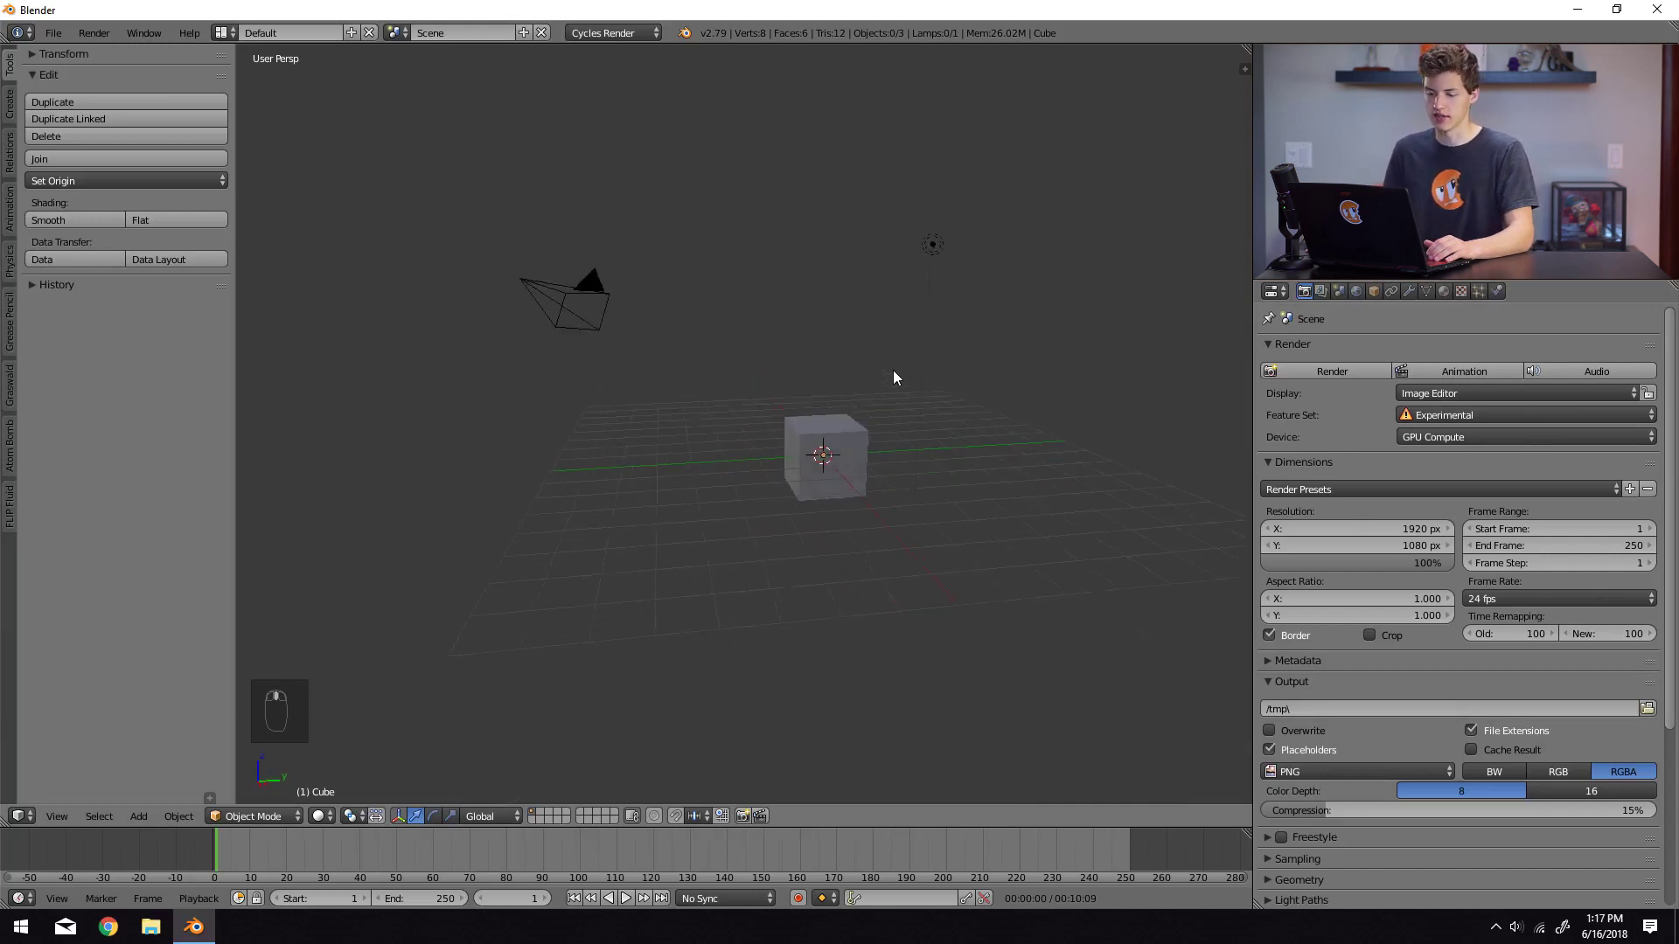
Select the cube and frame the view on it, orbiting to show the camera and lamp.
{"action": "right_click", "coordinate": [813, 474]}
{"action": "key", "text": "KP_Decimal"}
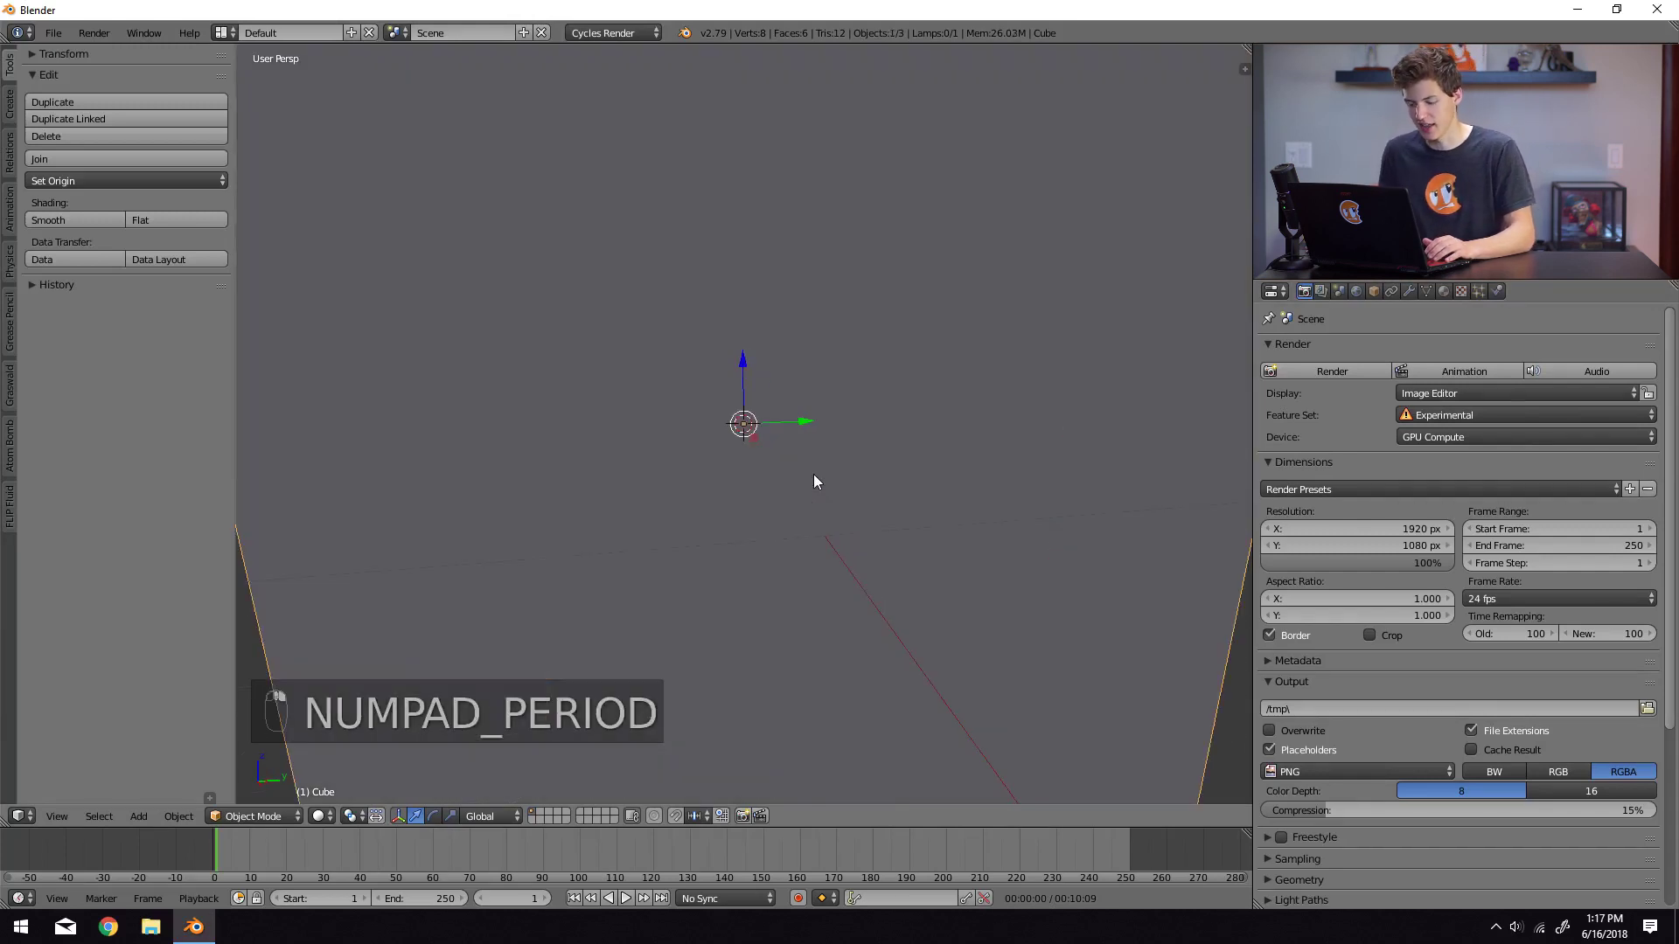
{"action": "scroll", "coordinate": [816, 470], "scroll_direction": "down", "scroll_amount": 6}
{"action": "middle_click_drag", "start_coordinate": [816, 470], "coordinate": [851, 509]}
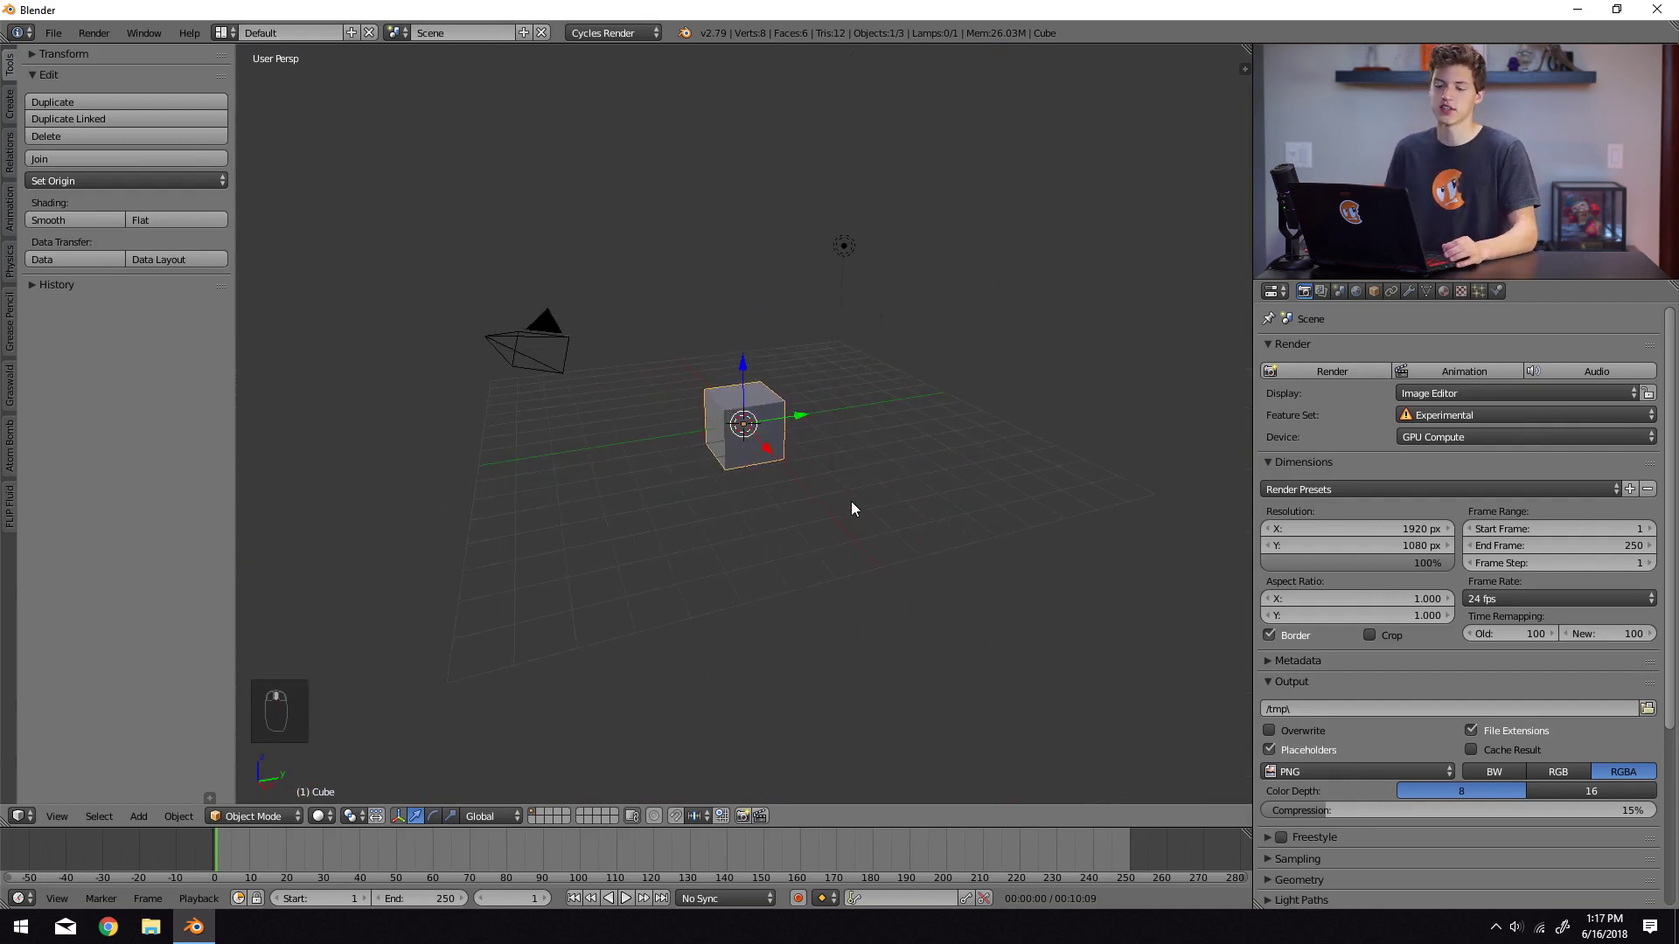
{"action": "scroll", "coordinate": [851, 509], "scroll_direction": "up", "scroll_amount": 3}
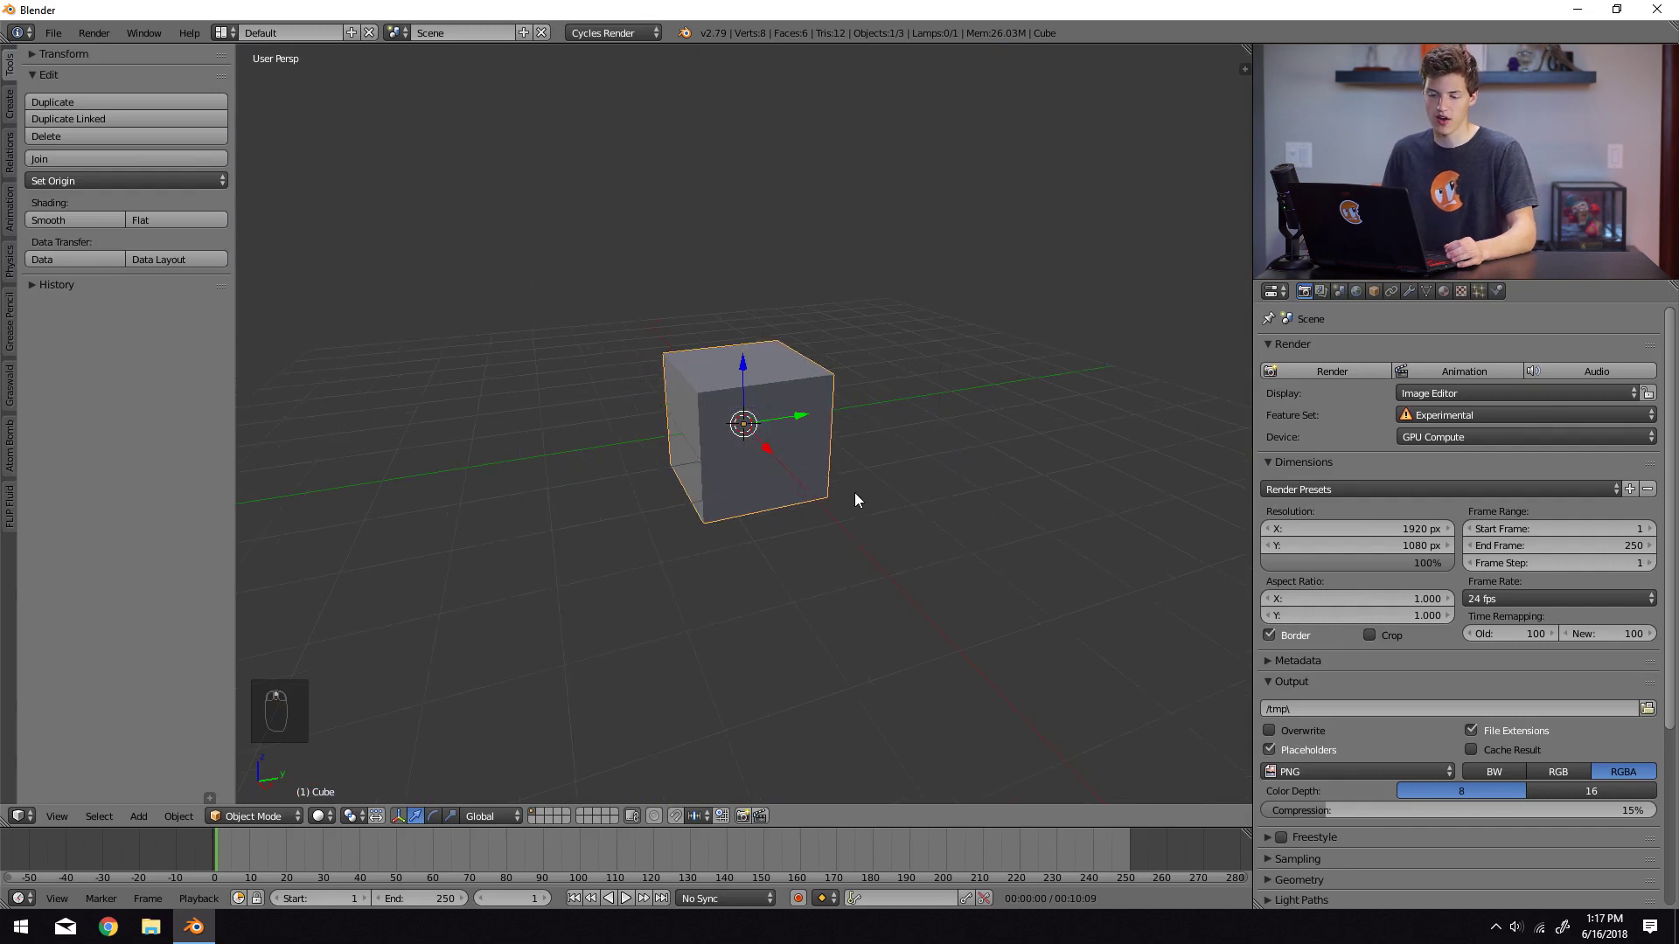
Show the Grease Pencil tools and properties sidebar, narrow both panels, and zoom in on the cube.
{"action": "left_click", "coordinate": [12, 346]}
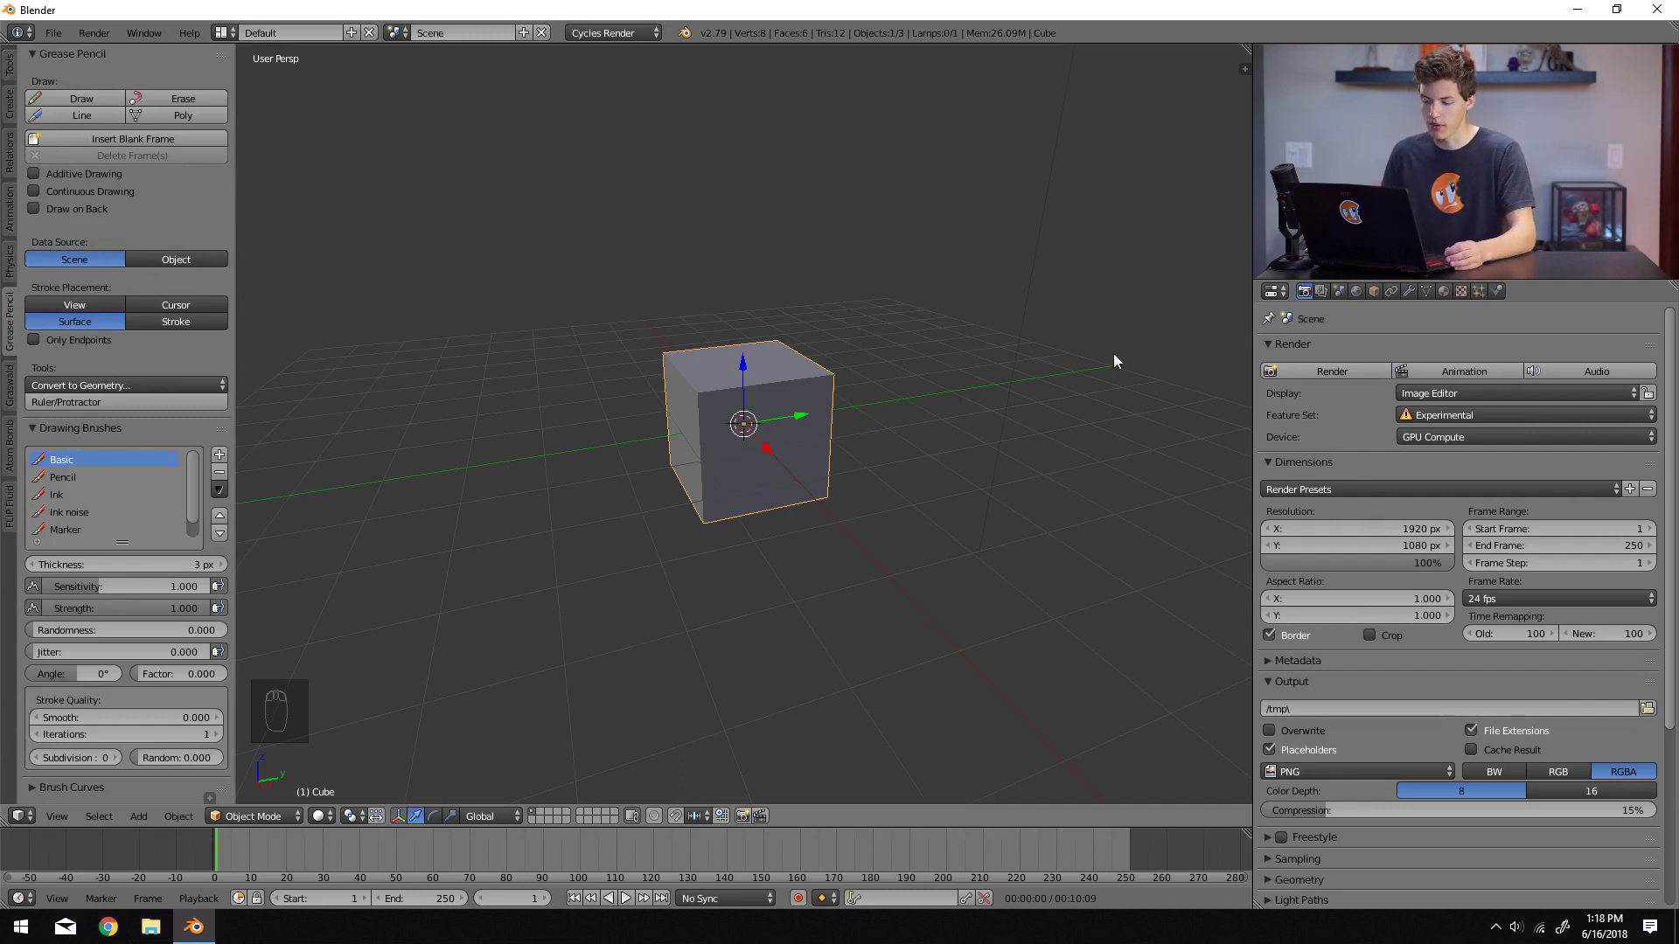
{"action": "key", "text": "n"}
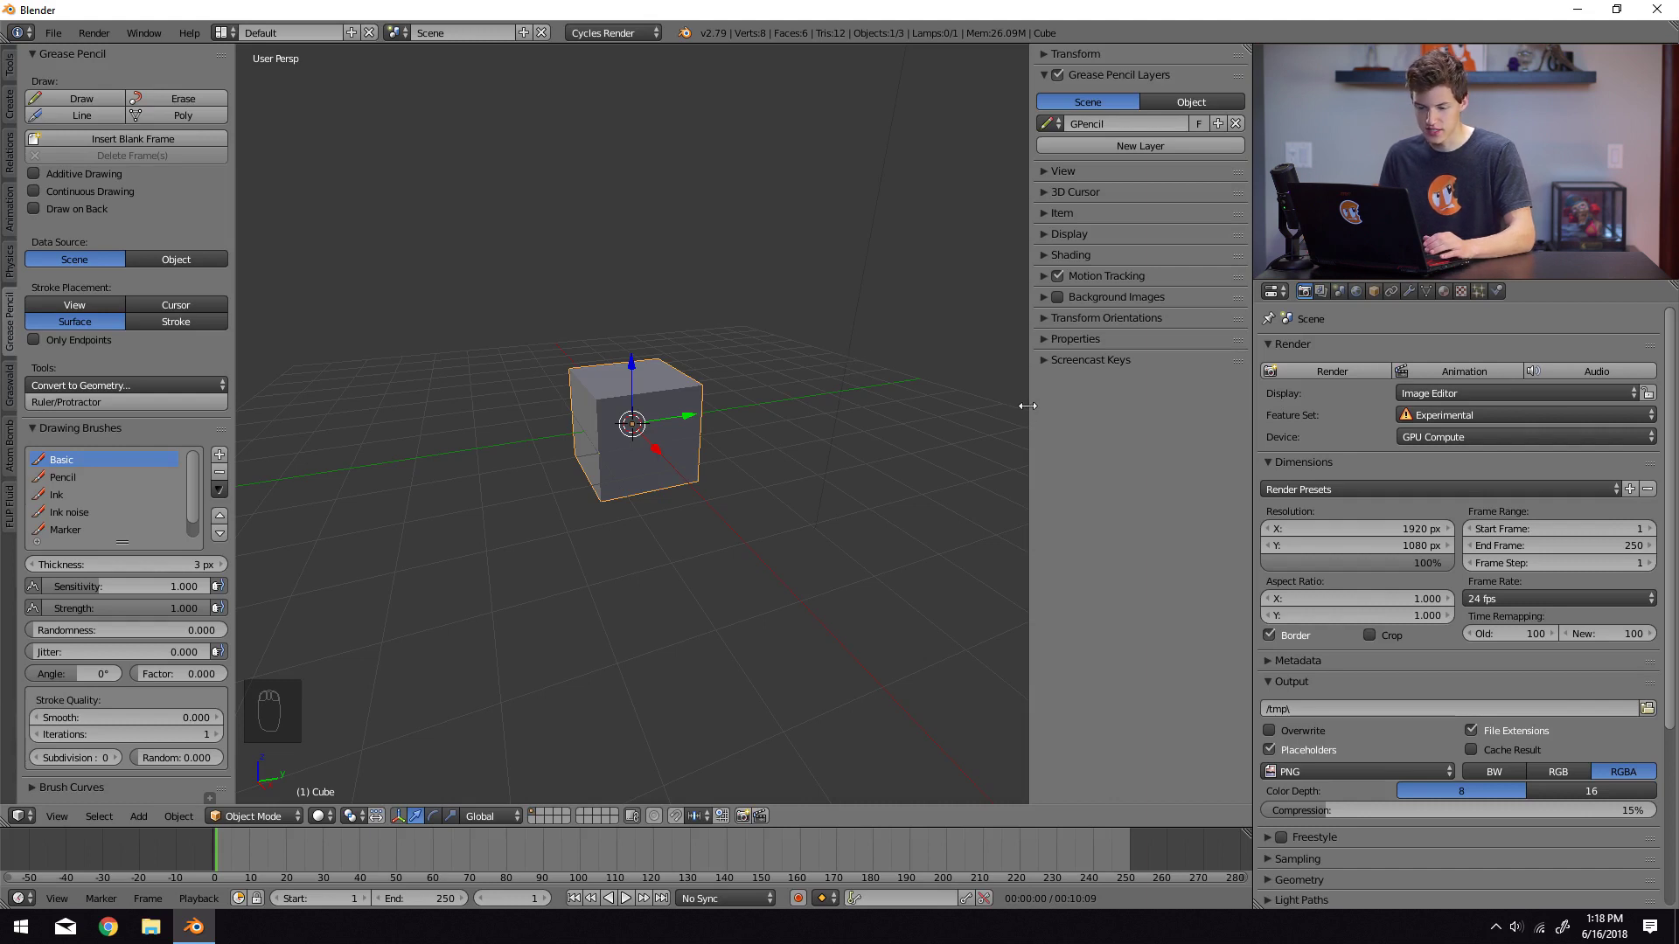
{"action": "left_click_drag", "start_coordinate": [1027, 406], "coordinate": [1085, 406]}
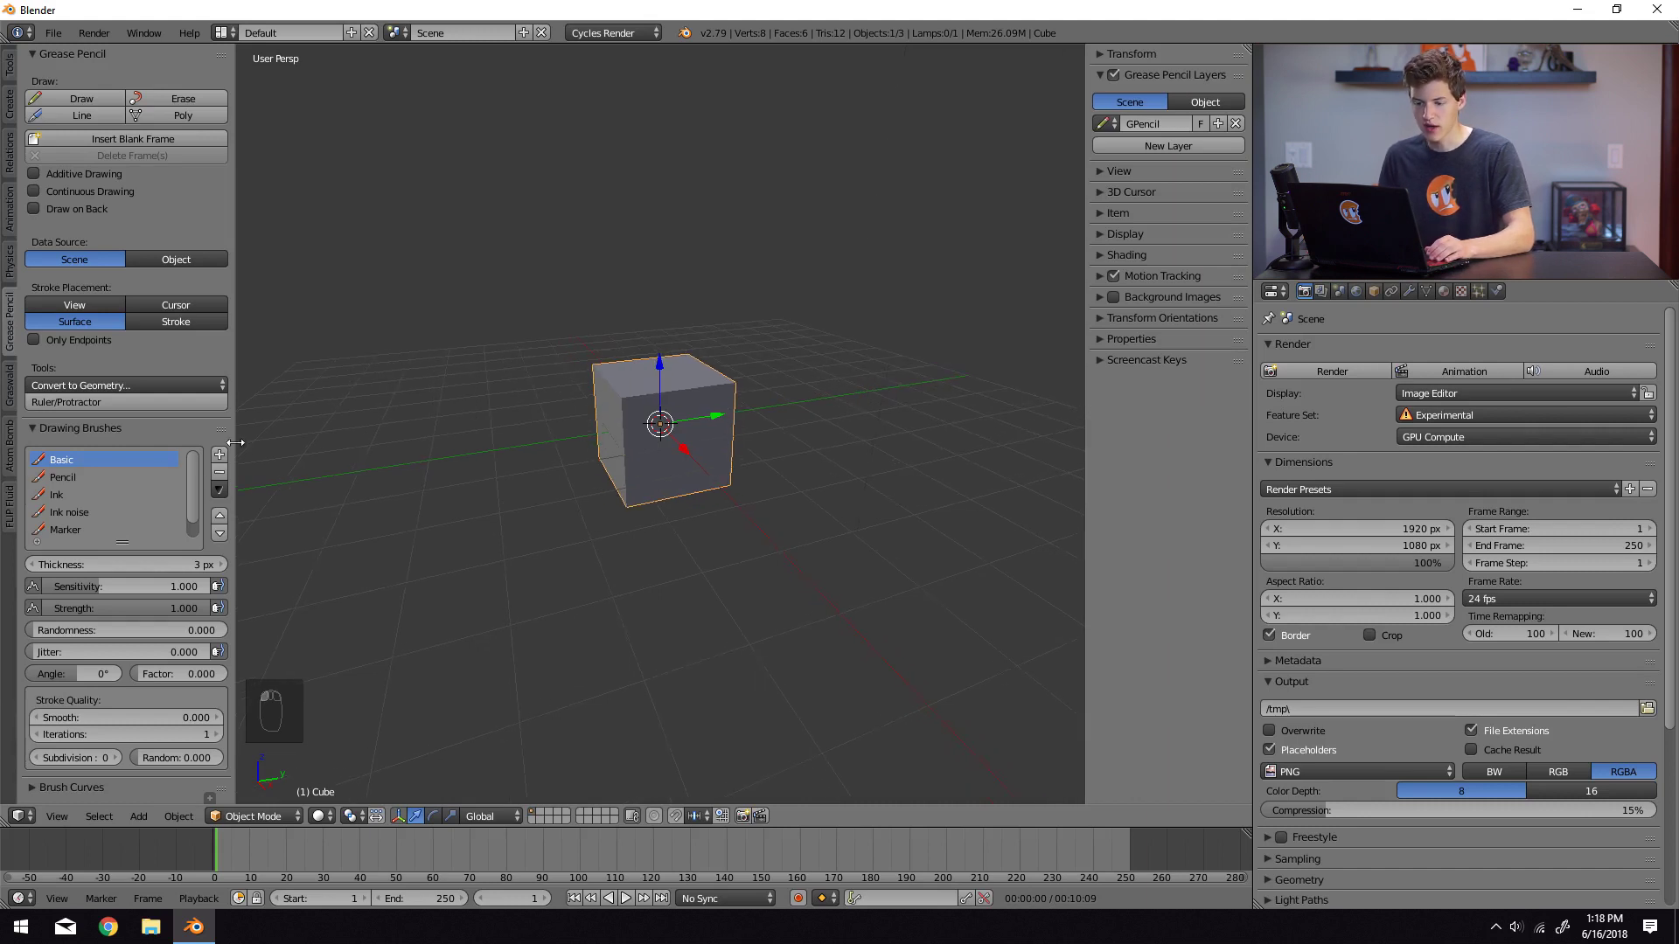
{"action": "left_click_drag", "start_coordinate": [235, 443], "coordinate": [184, 450]}
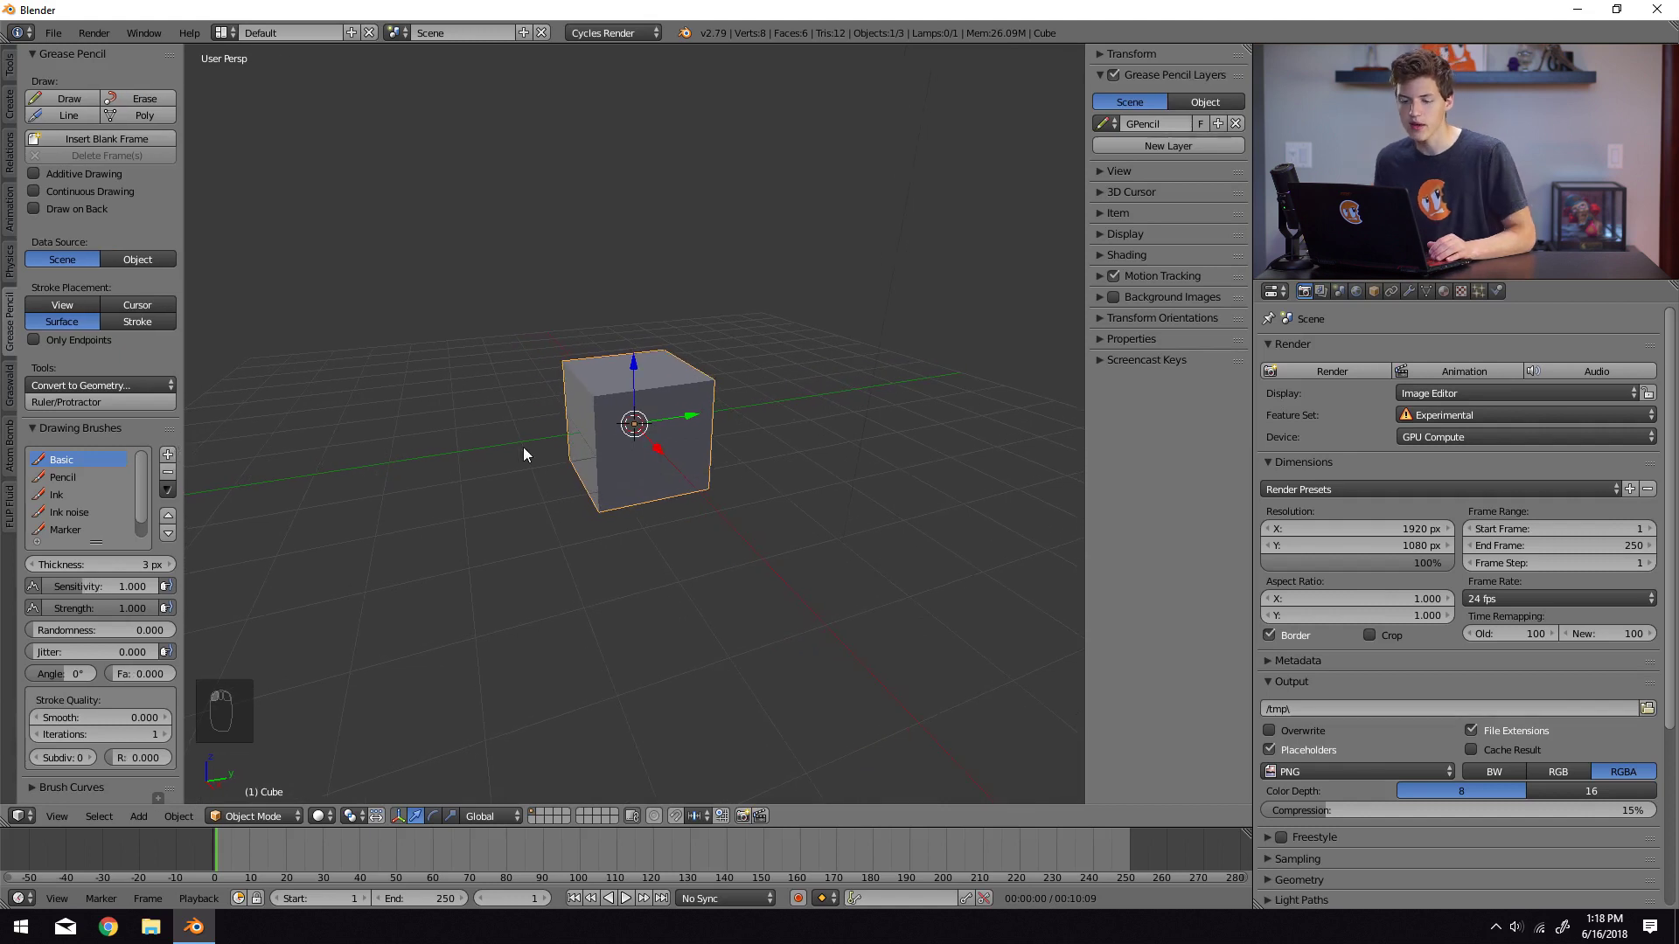
{"action": "scroll", "coordinate": [523, 448], "scroll_direction": "up", "scroll_amount": 2}
{"action": "scroll", "coordinate": [653, 454], "scroll_direction": "up", "scroll_amount": 1}
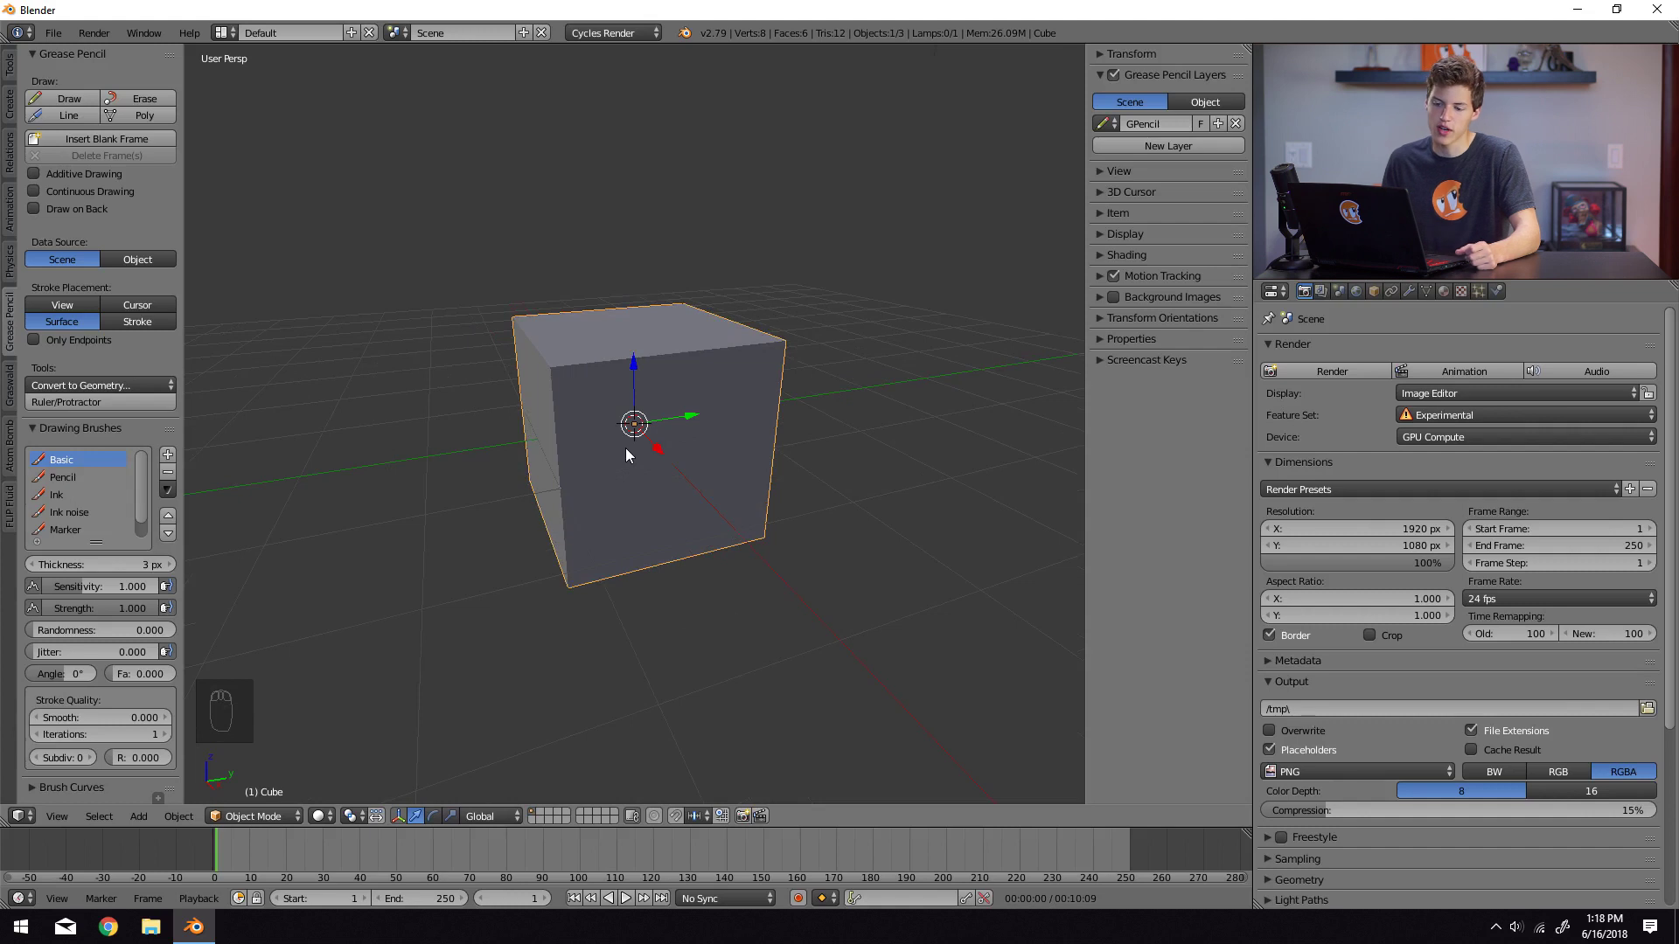
Draw a long black freehand loop around the cube and orbit to a corner-on view.
{"action": "left_click", "coordinate": [69, 98]}
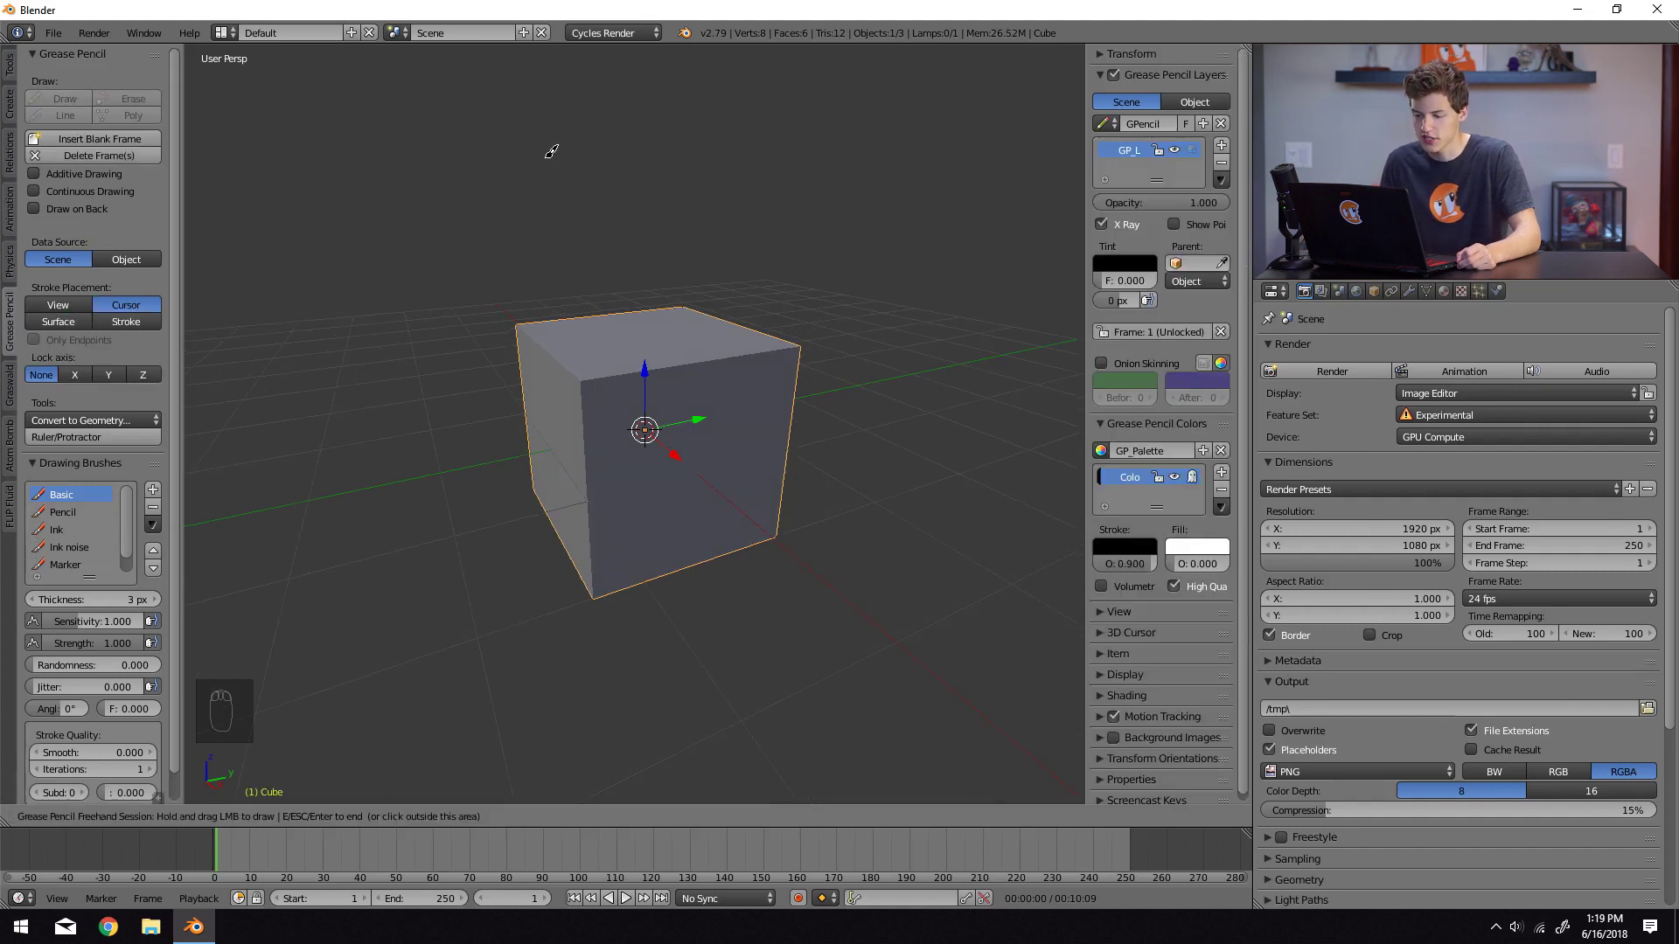
{"action": "mouse_move", "coordinate": [437, 194]}
{"action": "left_mouse_down"}
{"action": "mouse_move", "coordinate": [512, 261]}
{"action": "mouse_move", "coordinate": [745, 188]}
{"action": "mouse_move", "coordinate": [594, 555]}
{"action": "mouse_move", "coordinate": [726, 658]}
{"action": "mouse_move", "coordinate": [1019, 512]}
{"action": "left_mouse_up"}
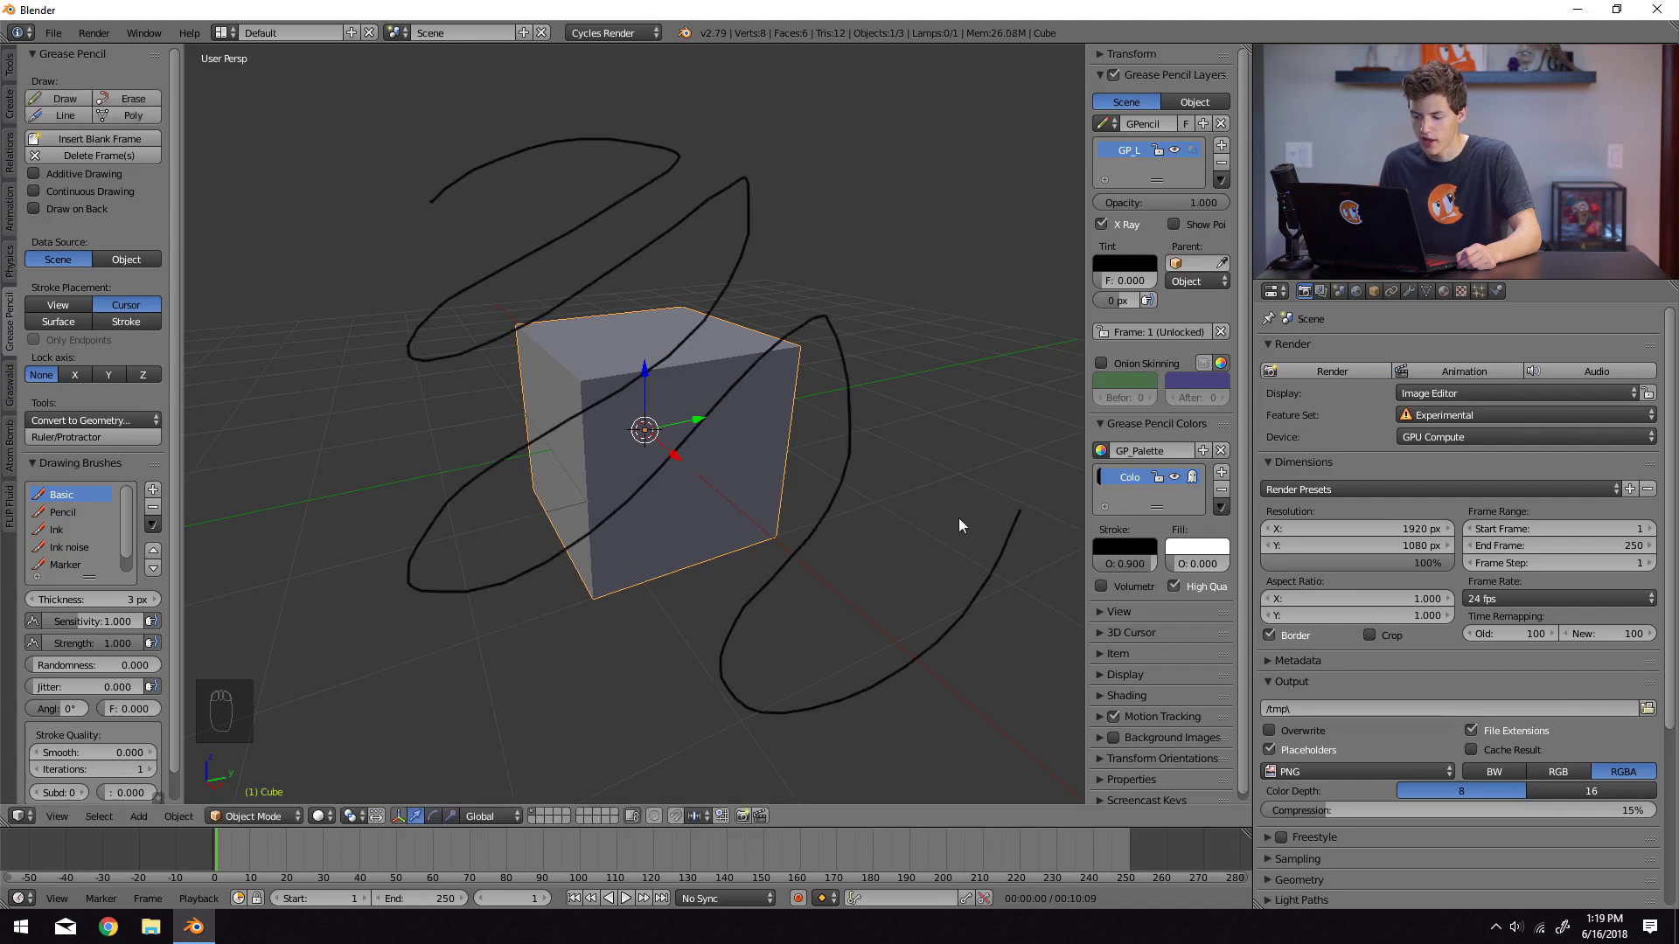
{"action": "mouse_move", "coordinate": [644, 509]}
{"action": "middle_mouse_down"}
{"action": "mouse_move", "coordinate": [748, 516]}
{"action": "mouse_move", "coordinate": [826, 480]}
{"action": "mouse_move", "coordinate": [684, 509]}
{"action": "mouse_move", "coordinate": [370, 511]}
{"action": "mouse_move", "coordinate": [668, 508]}
{"action": "middle_mouse_up"}
{"action": "mouse_move", "coordinate": [581, 379]}
{"action": "middle_mouse_down"}
{"action": "mouse_move", "coordinate": [629, 404]}
{"action": "mouse_move", "coordinate": [609, 428]}
{"action": "middle_mouse_up"}
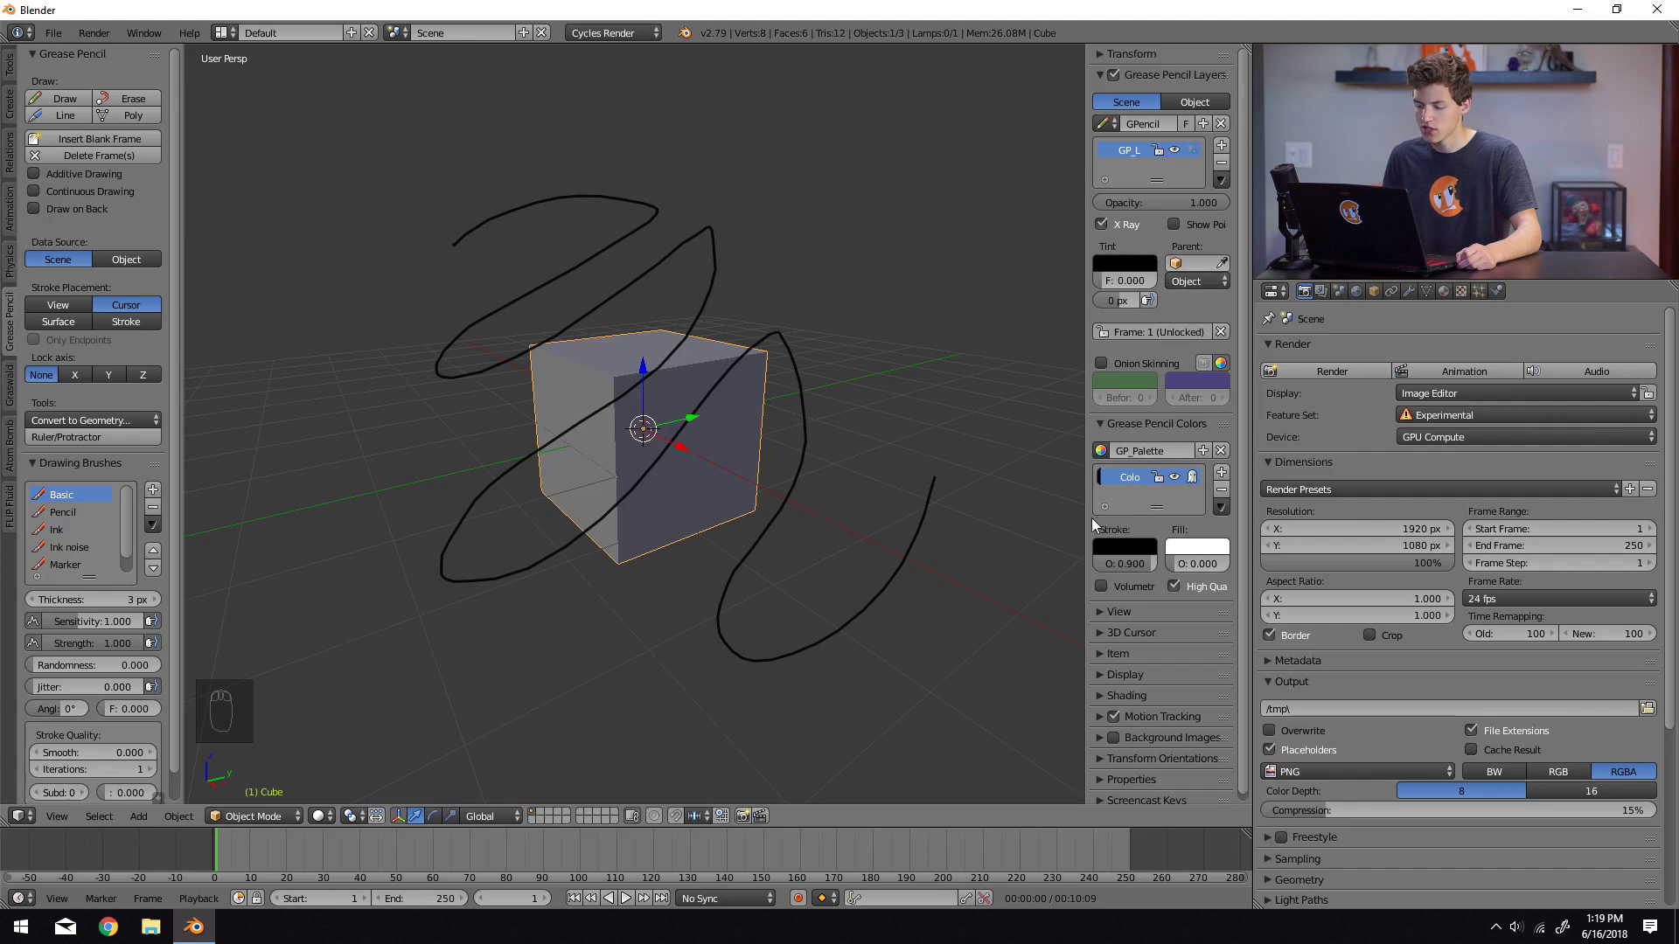
{"action": "left_click_drag", "start_coordinate": [1084, 520], "coordinate": [1061, 527]}
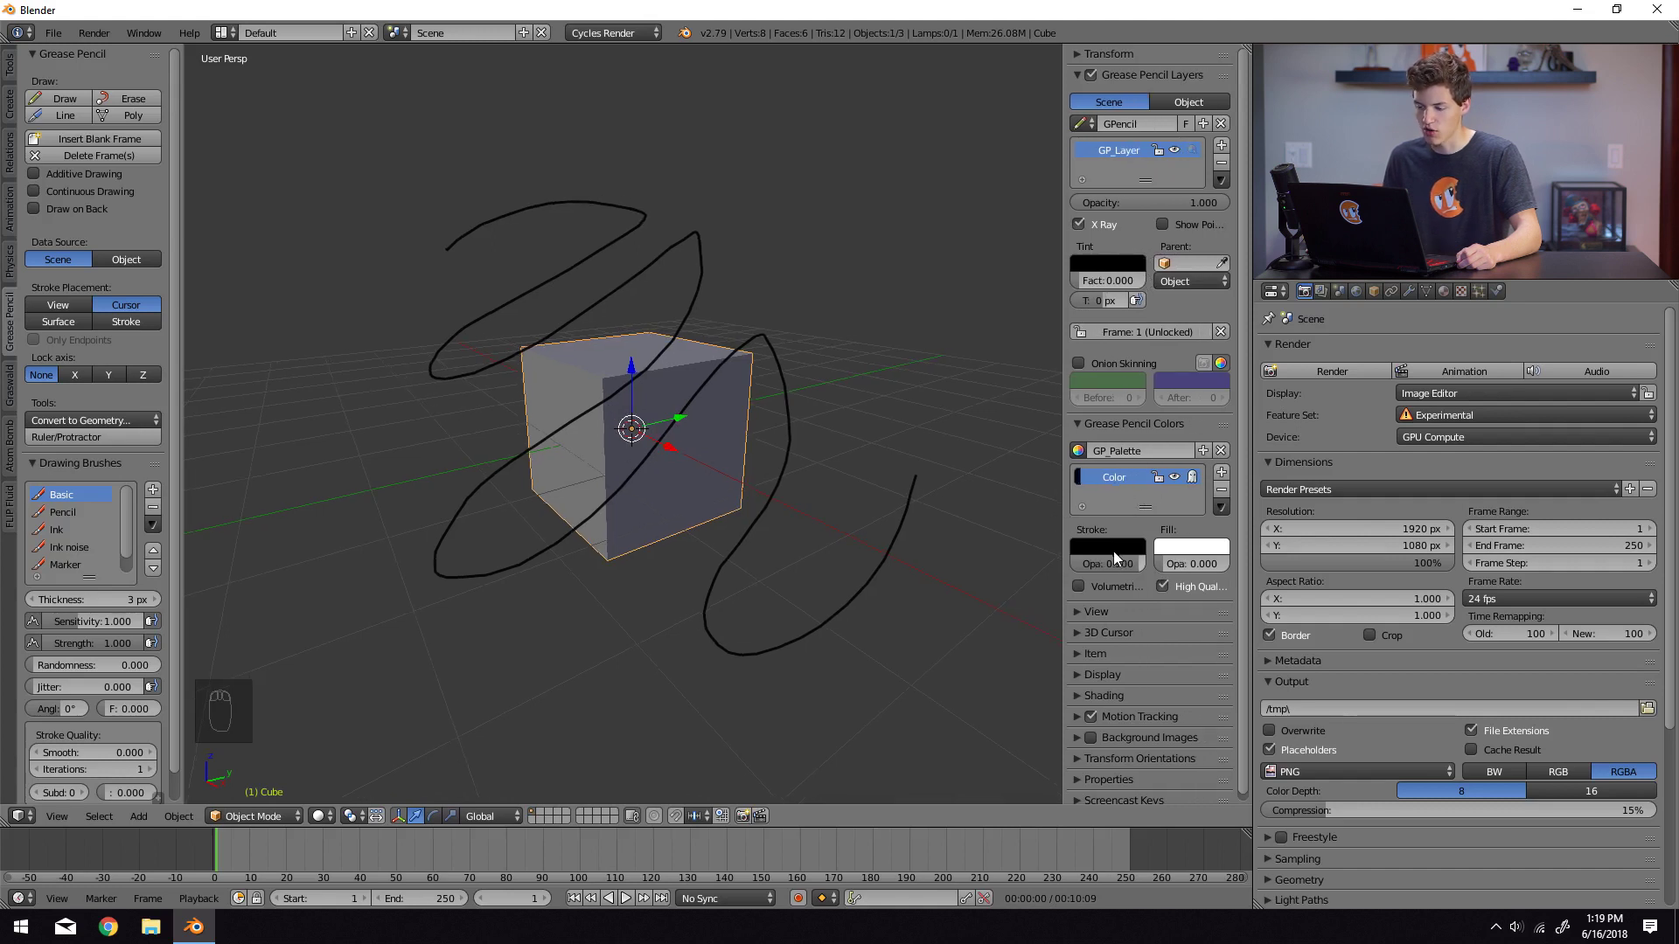
Turn the stroke colour green and draw another green stroke across the top.
{"action": "left_click", "coordinate": [1116, 555]}
{"action": "left_click_drag", "start_coordinate": [1222, 440], "coordinate": [1220, 313]}
{"action": "left_click", "coordinate": [1087, 358]}
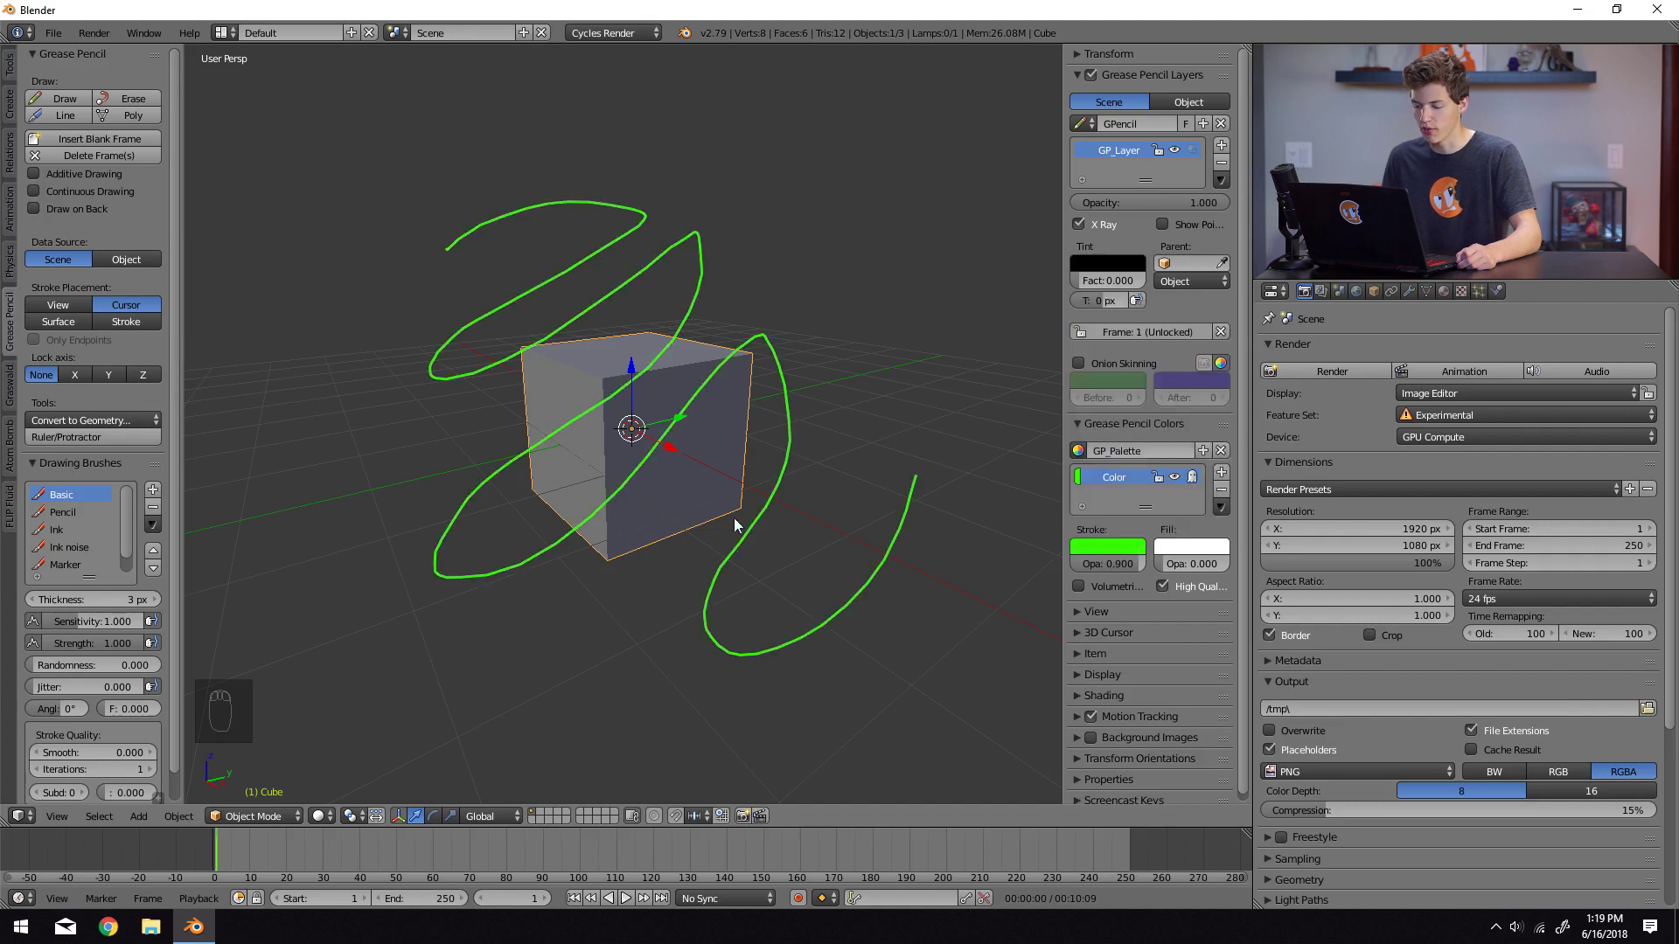
{"action": "mouse_move", "coordinate": [785, 514]}
{"action": "middle_mouse_down"}
{"action": "mouse_move", "coordinate": [589, 497]}
{"action": "mouse_move", "coordinate": [734, 490]}
{"action": "mouse_move", "coordinate": [759, 542]}
{"action": "middle_mouse_up"}
{"action": "scroll", "coordinate": [759, 542], "scroll_direction": "up", "scroll_amount": 2}
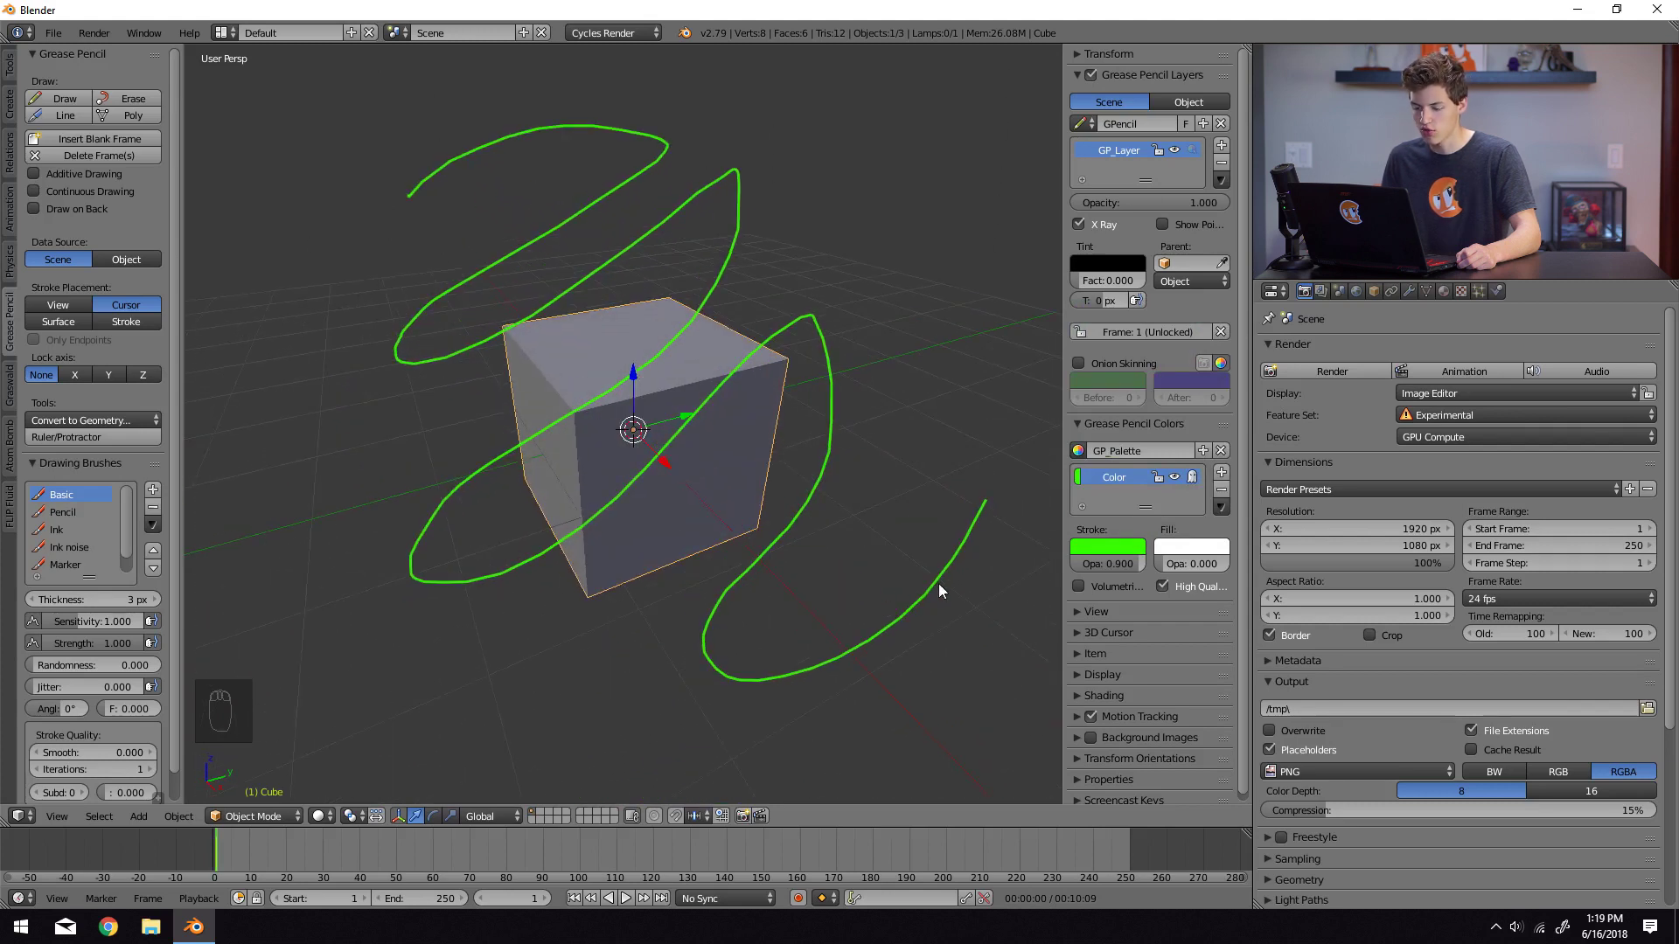
{"action": "left_click", "coordinate": [65, 98]}
{"action": "mouse_move", "coordinate": [506, 90]}
{"action": "left_mouse_down"}
{"action": "mouse_move", "coordinate": [648, 102]}
{"action": "mouse_move", "coordinate": [586, 248]}
{"action": "mouse_move", "coordinate": [841, 463]}
{"action": "mouse_move", "coordinate": [451, 491]}
{"action": "mouse_move", "coordinate": [715, 728]}
{"action": "left_mouse_up"}
{"action": "mouse_move", "coordinate": [808, 682]}
{"action": "middle_mouse_down"}
{"action": "mouse_move", "coordinate": [974, 562]}
{"action": "mouse_move", "coordinate": [967, 611]}
{"action": "mouse_move", "coordinate": [886, 628]}
{"action": "mouse_move", "coordinate": [813, 612]}
{"action": "middle_mouse_up"}
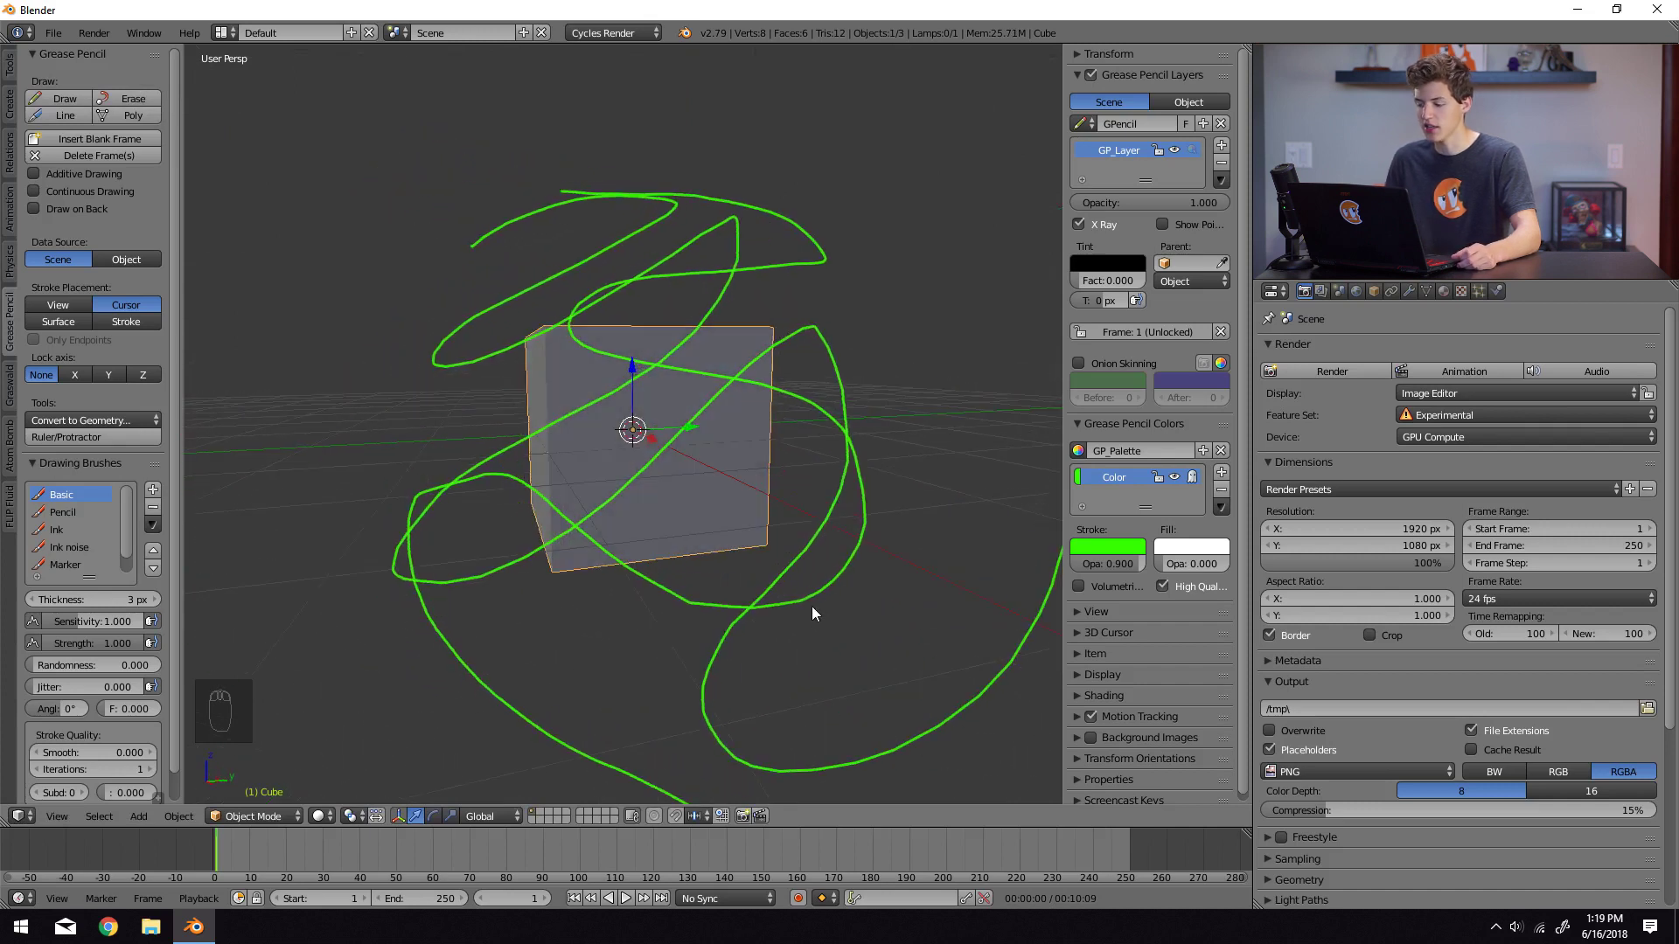
Add a new red palette colour and draw a red stroke across the cube.
{"action": "left_click", "coordinate": [1221, 473]}
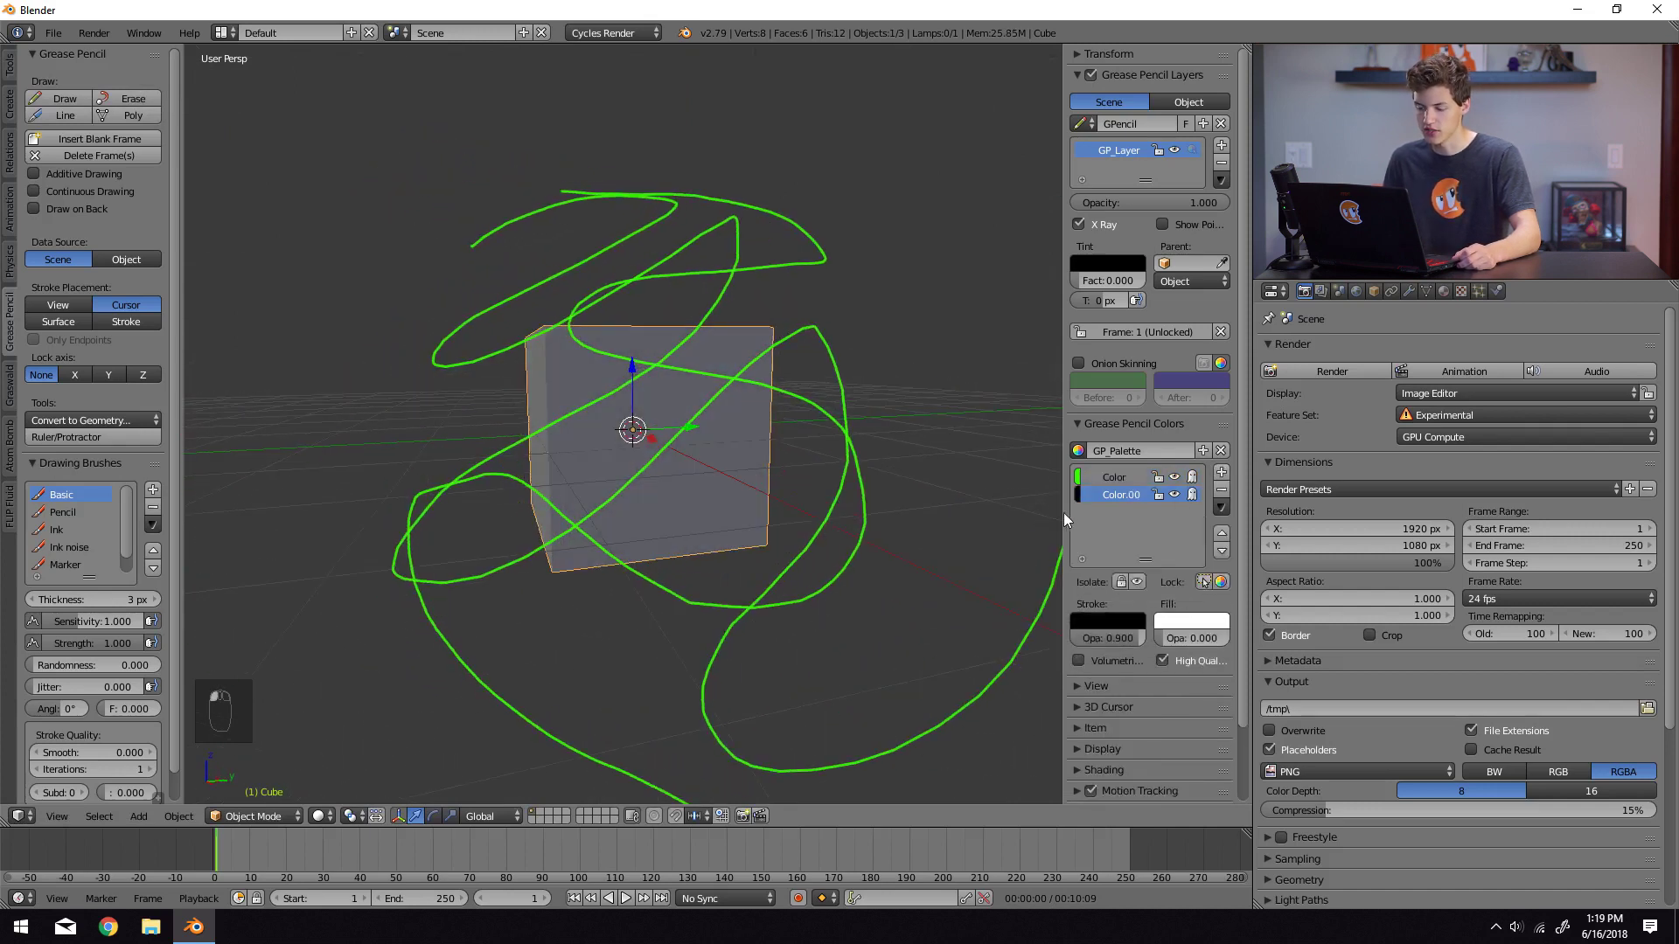
{"action": "left_click_drag", "start_coordinate": [1065, 519], "coordinate": [1050, 523]}
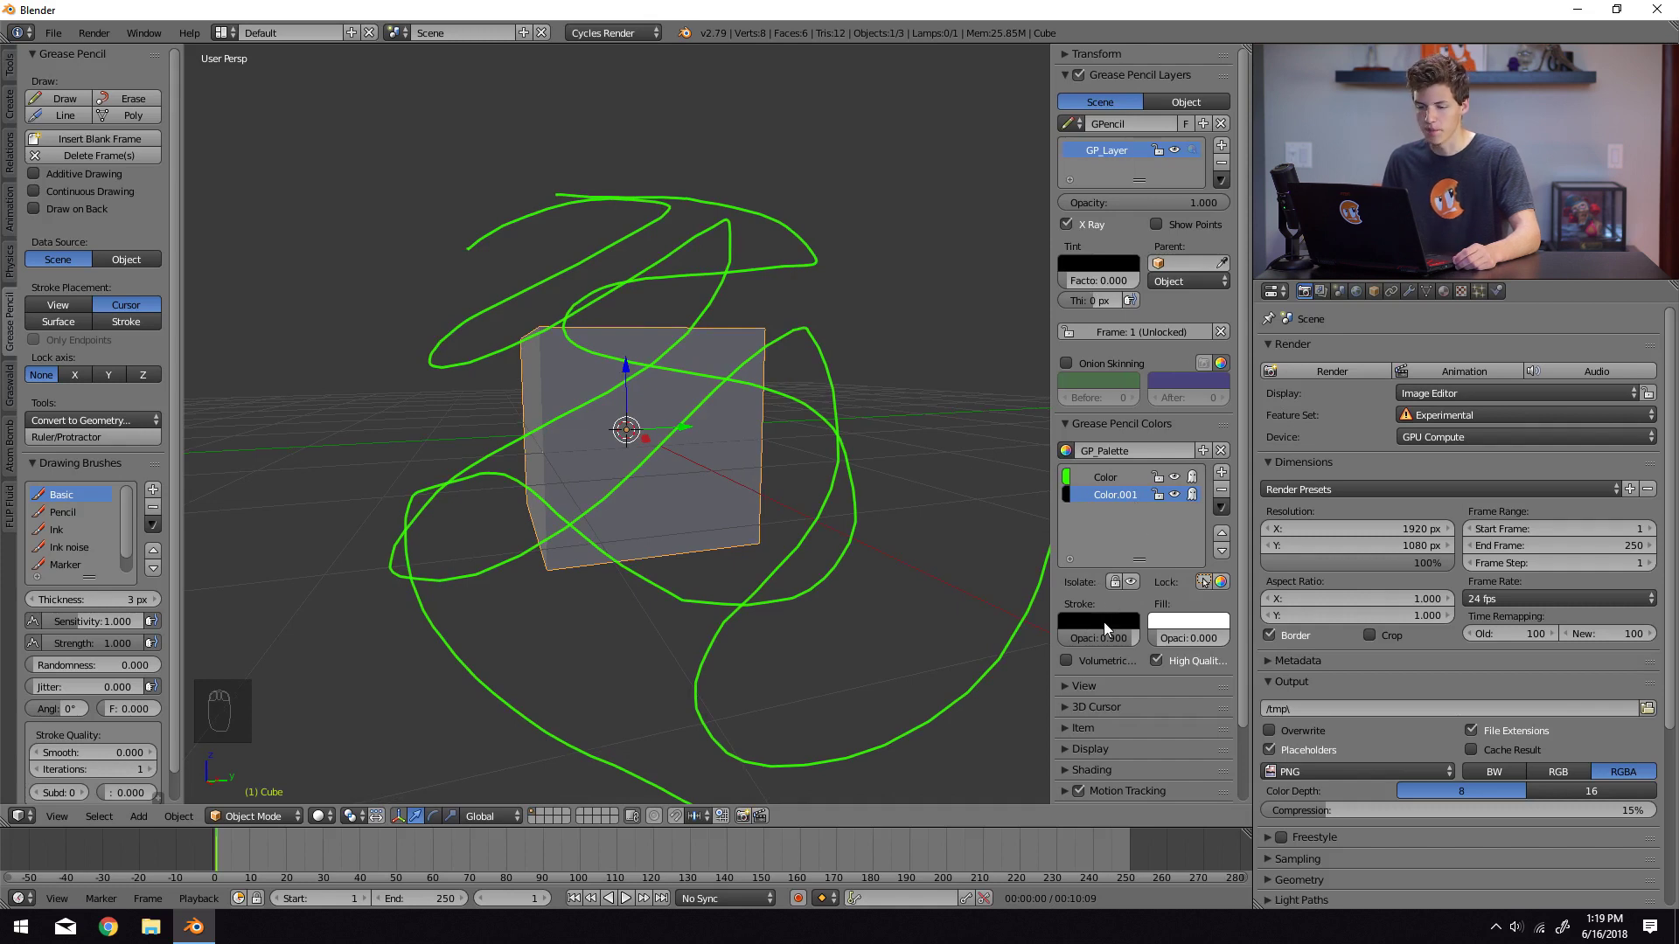
{"action": "left_click", "coordinate": [1105, 628]}
{"action": "left_click_drag", "start_coordinate": [1203, 457], "coordinate": [1207, 390]}
{"action": "left_click", "coordinate": [1119, 514]}
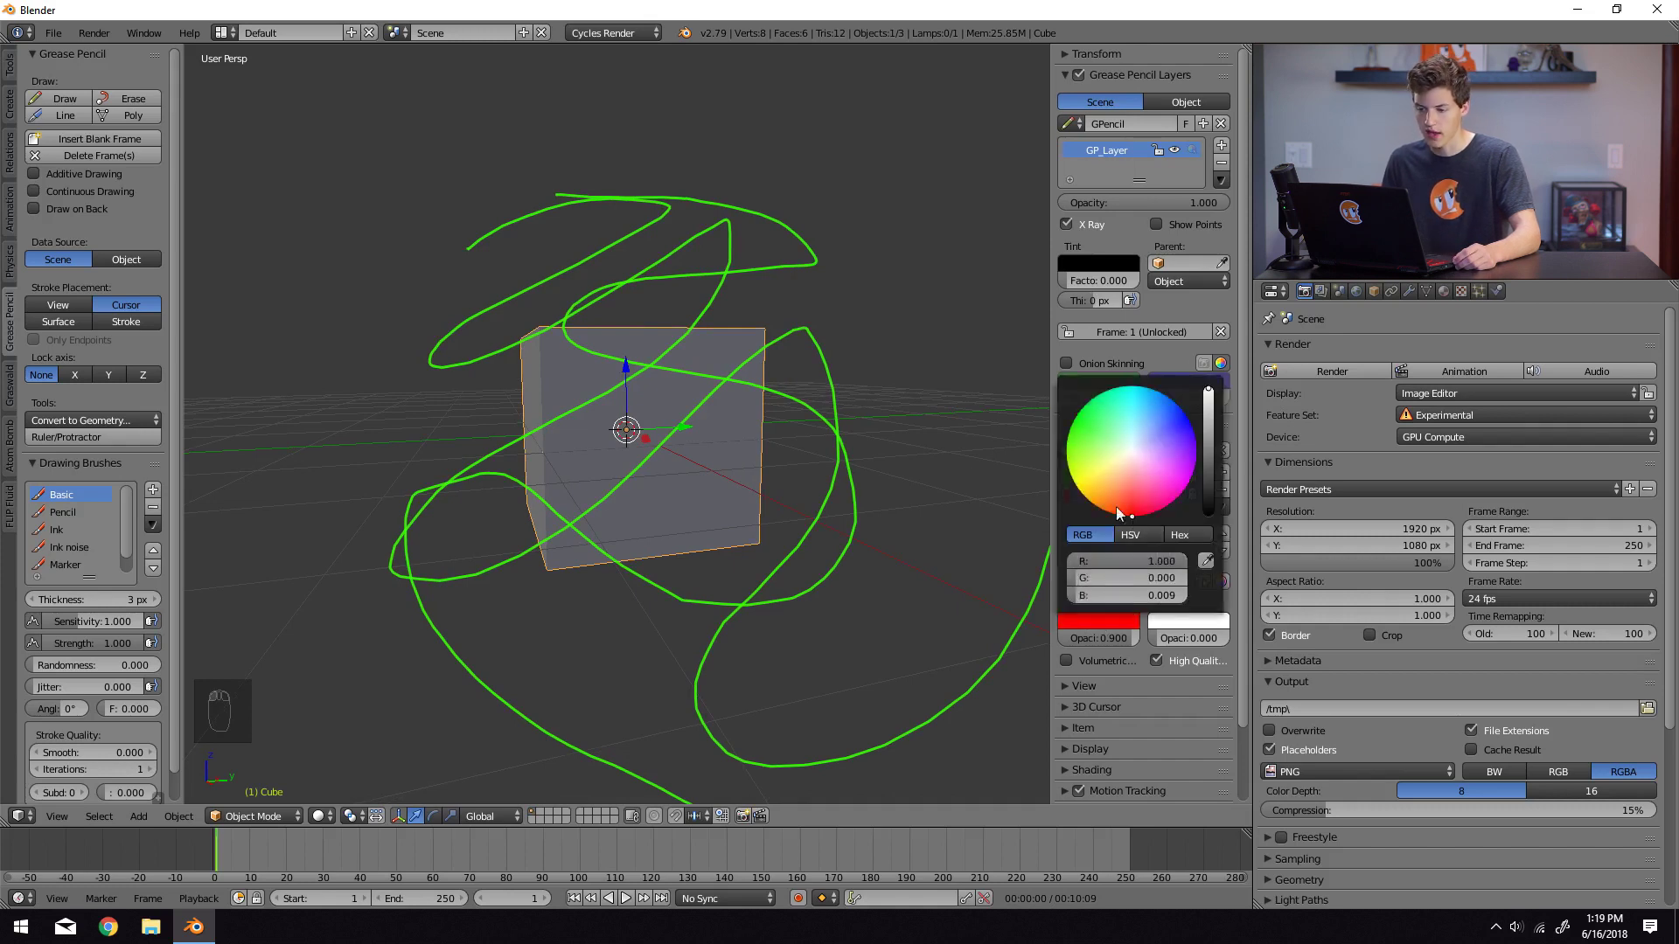
{"action": "left_click", "coordinate": [63, 99]}
{"action": "mouse_move", "coordinate": [733, 163]}
{"action": "left_mouse_down"}
{"action": "mouse_move", "coordinate": [511, 296]}
{"action": "mouse_move", "coordinate": [713, 458]}
{"action": "mouse_move", "coordinate": [545, 566]}
{"action": "mouse_move", "coordinate": [911, 525]}
{"action": "mouse_move", "coordinate": [690, 676]}
{"action": "mouse_move", "coordinate": [685, 397]}
{"action": "mouse_move", "coordinate": [797, 222]}
{"action": "mouse_move", "coordinate": [534, 308]}
{"action": "mouse_move", "coordinate": [351, 451]}
{"action": "left_mouse_up"}
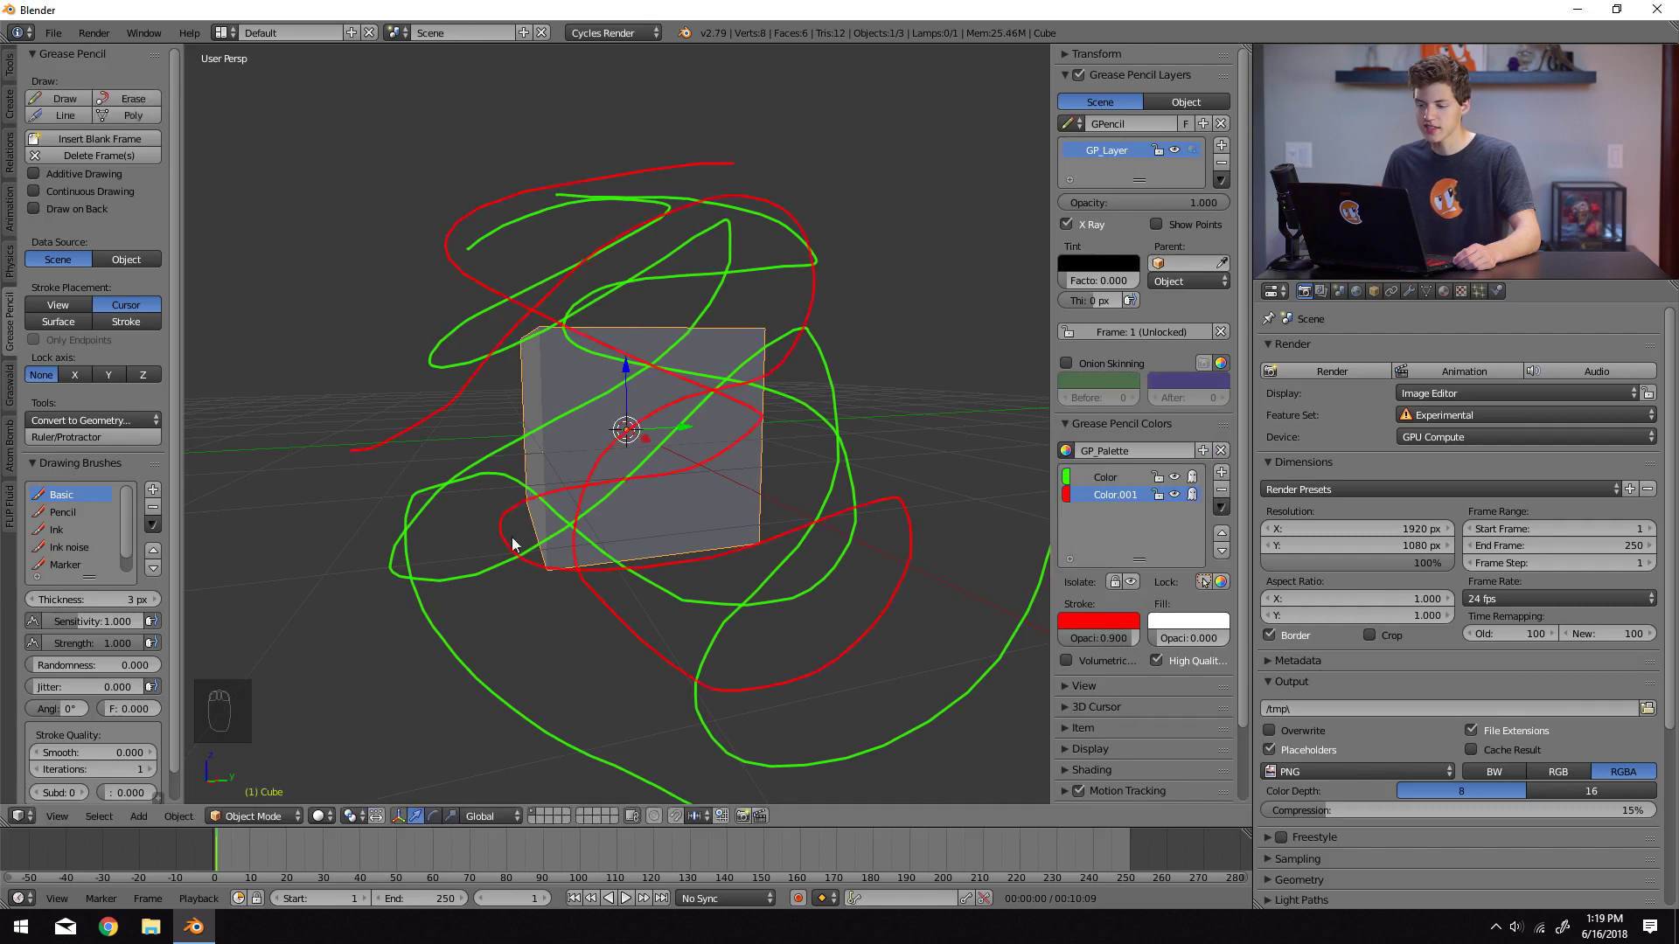
{"action": "mouse_move", "coordinate": [512, 544]}
{"action": "middle_mouse_down"}
{"action": "mouse_move", "coordinate": [761, 569]}
{"action": "mouse_move", "coordinate": [794, 600]}
{"action": "mouse_move", "coordinate": [731, 548]}
{"action": "mouse_move", "coordinate": [685, 540]}
{"action": "mouse_move", "coordinate": [602, 582]}
{"action": "middle_mouse_up"}
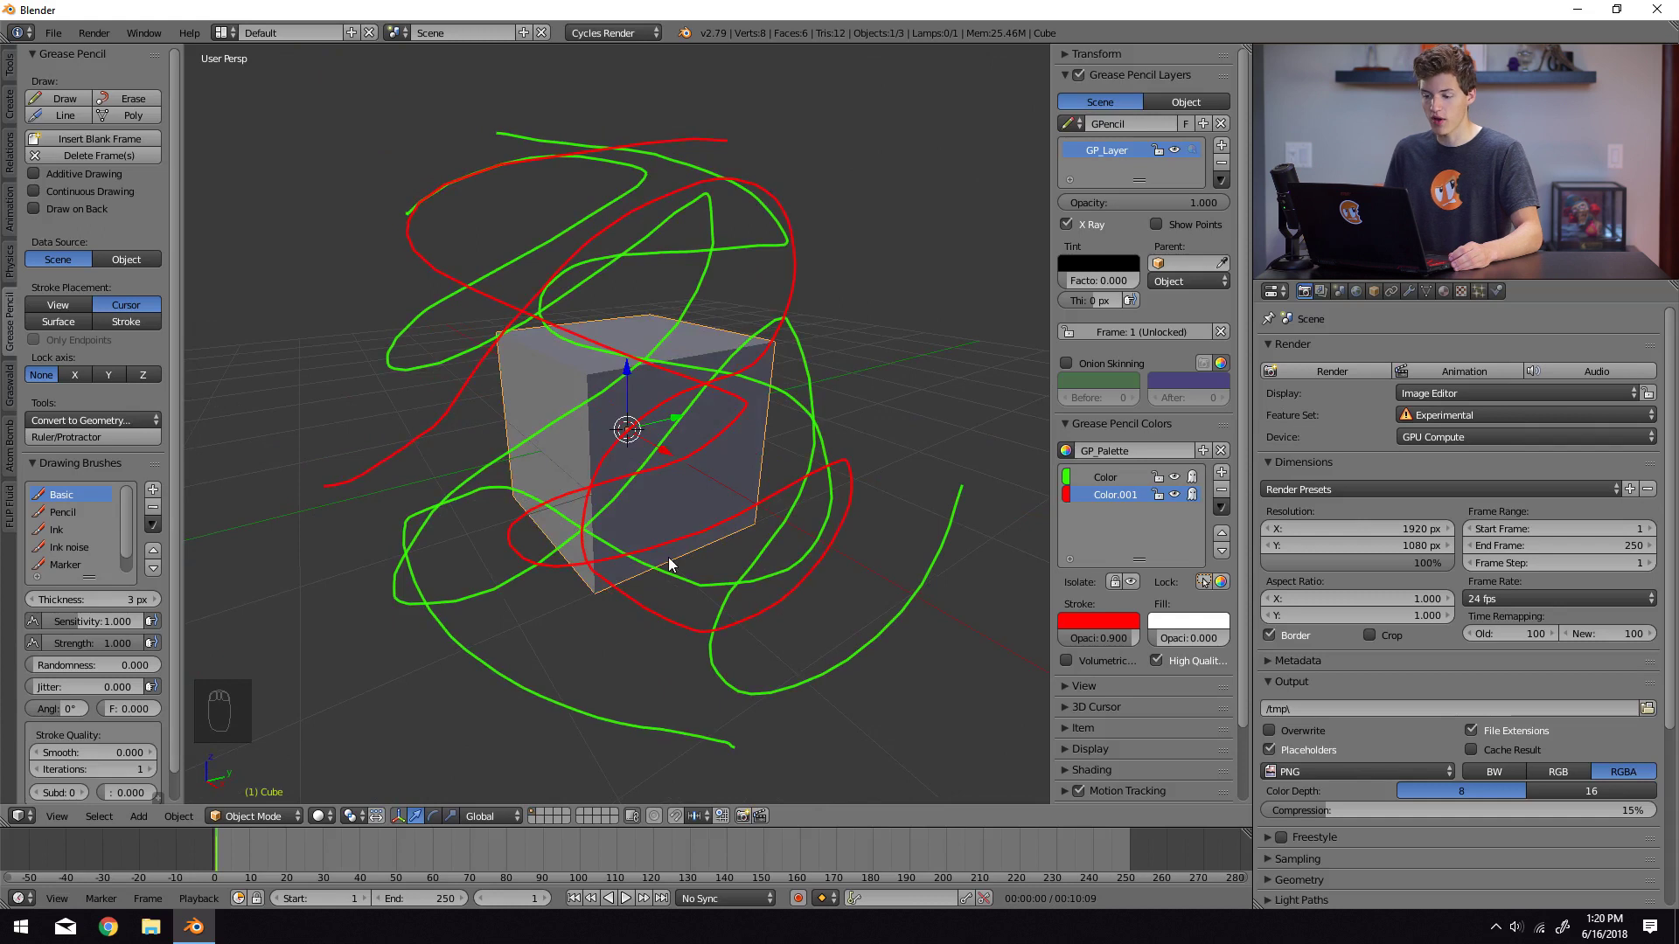
{"action": "left_click", "coordinate": [1113, 481]}
{"action": "left_click", "coordinate": [1117, 496]}
{"action": "left_click", "coordinate": [1095, 623]}
{"action": "left_click_drag", "start_coordinate": [1176, 432], "coordinate": [1128, 477]}
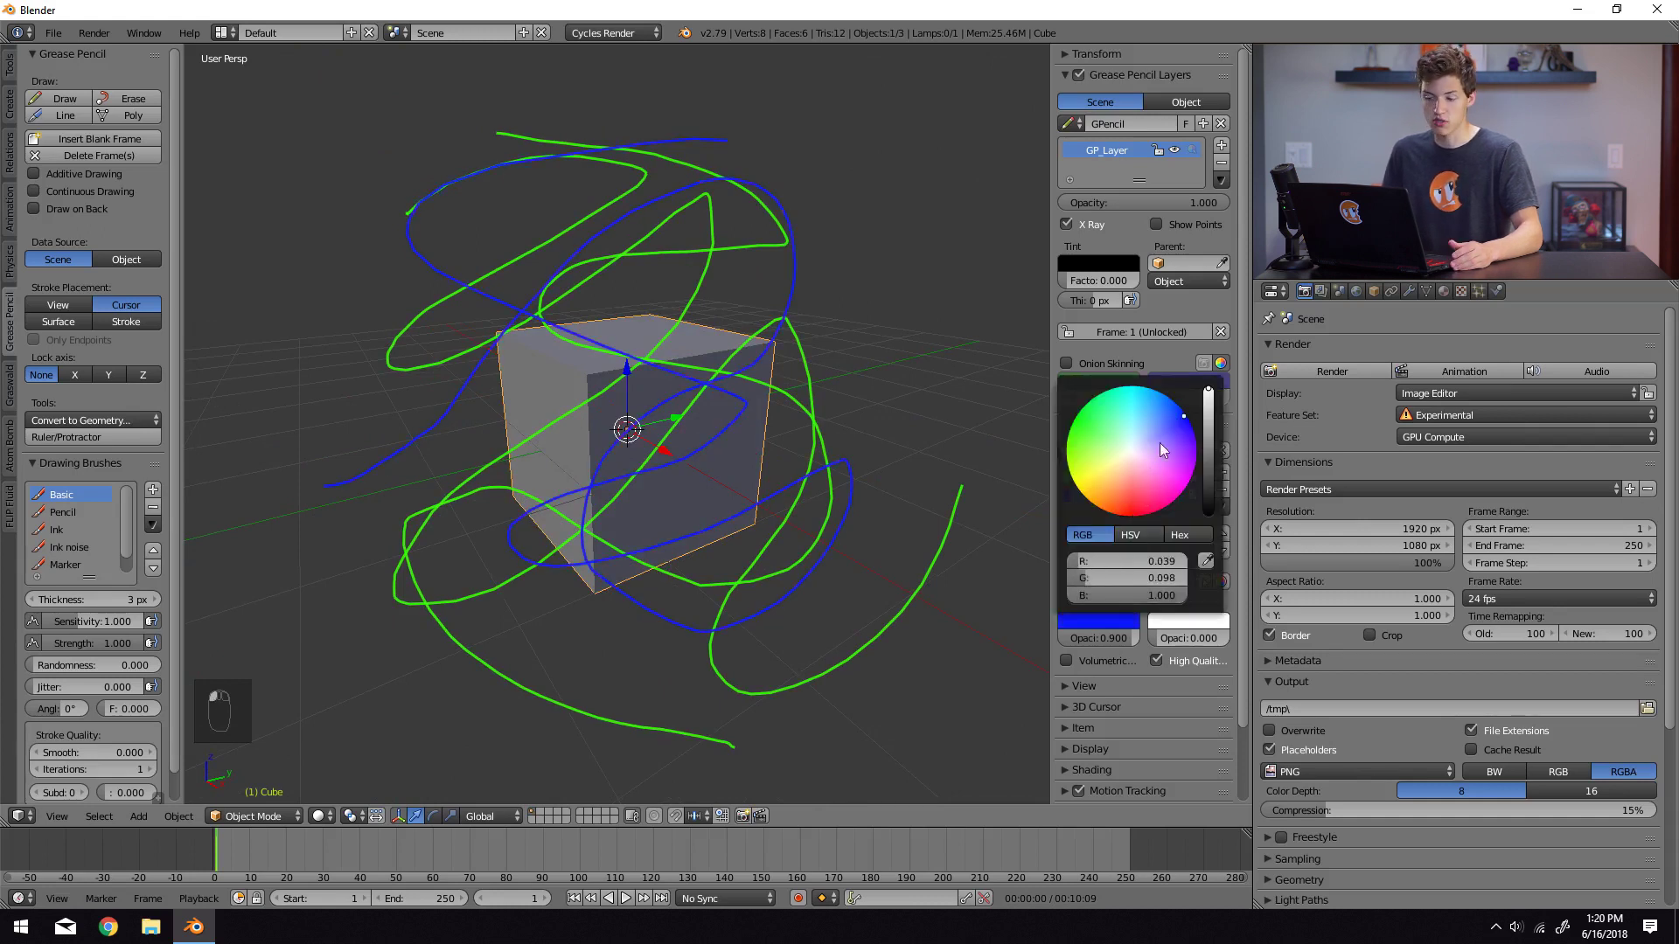
{"action": "left_click", "coordinate": [1100, 477]}
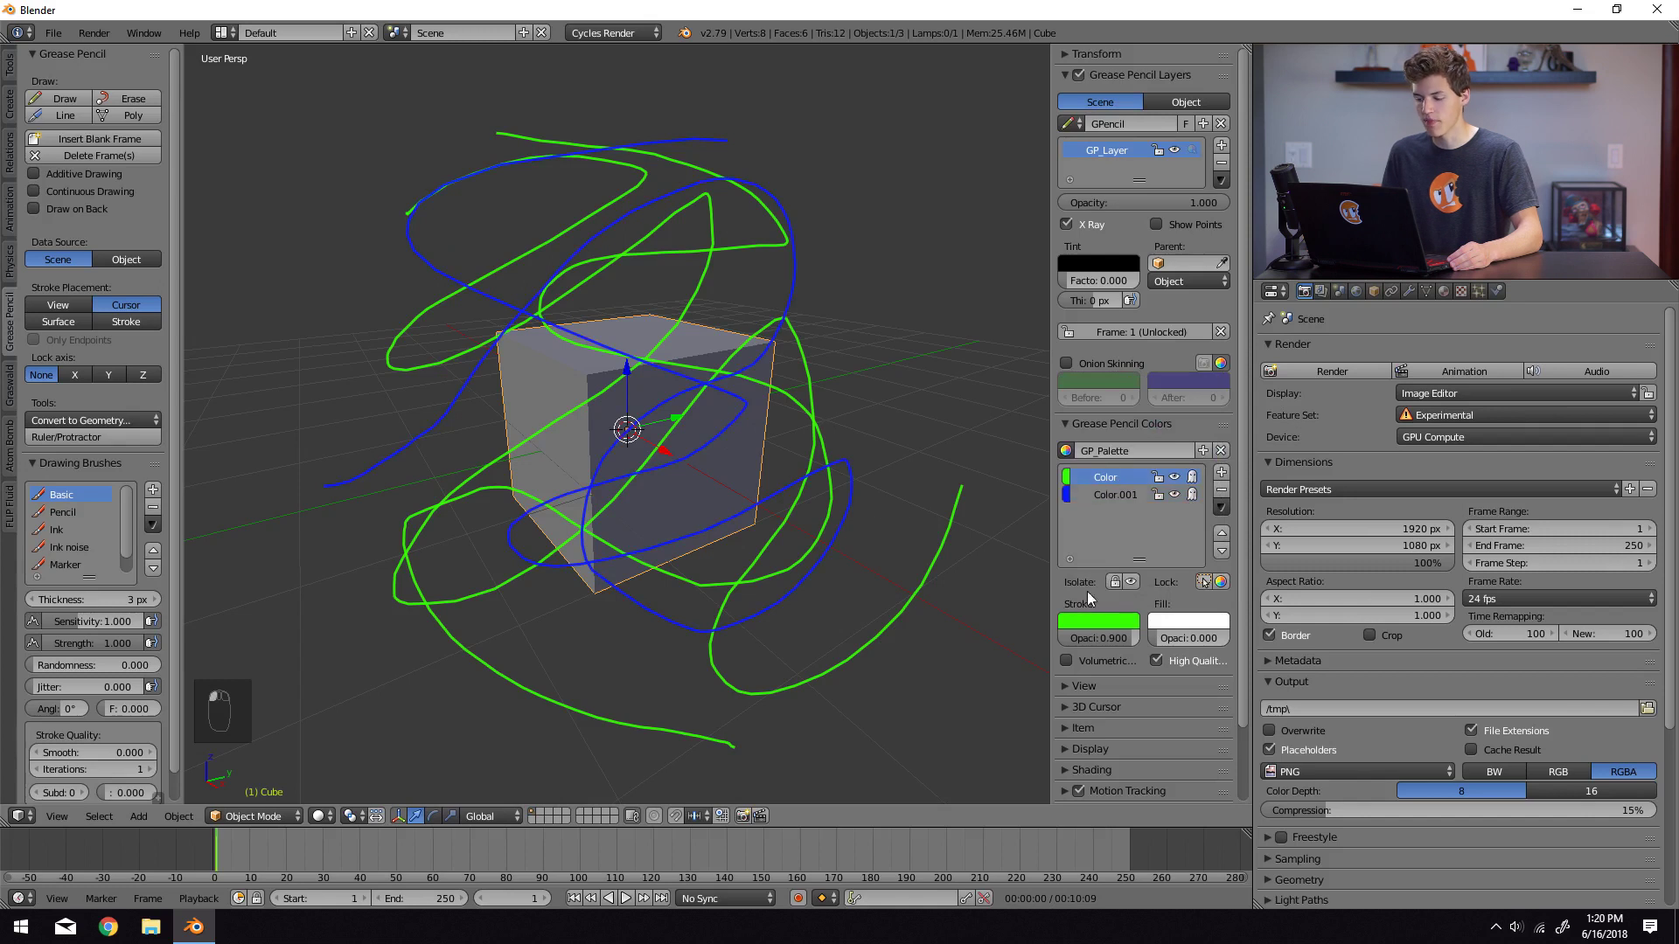
{"action": "left_click", "coordinate": [1088, 627]}
{"action": "left_click_drag", "start_coordinate": [1130, 468], "coordinate": [1178, 465]}
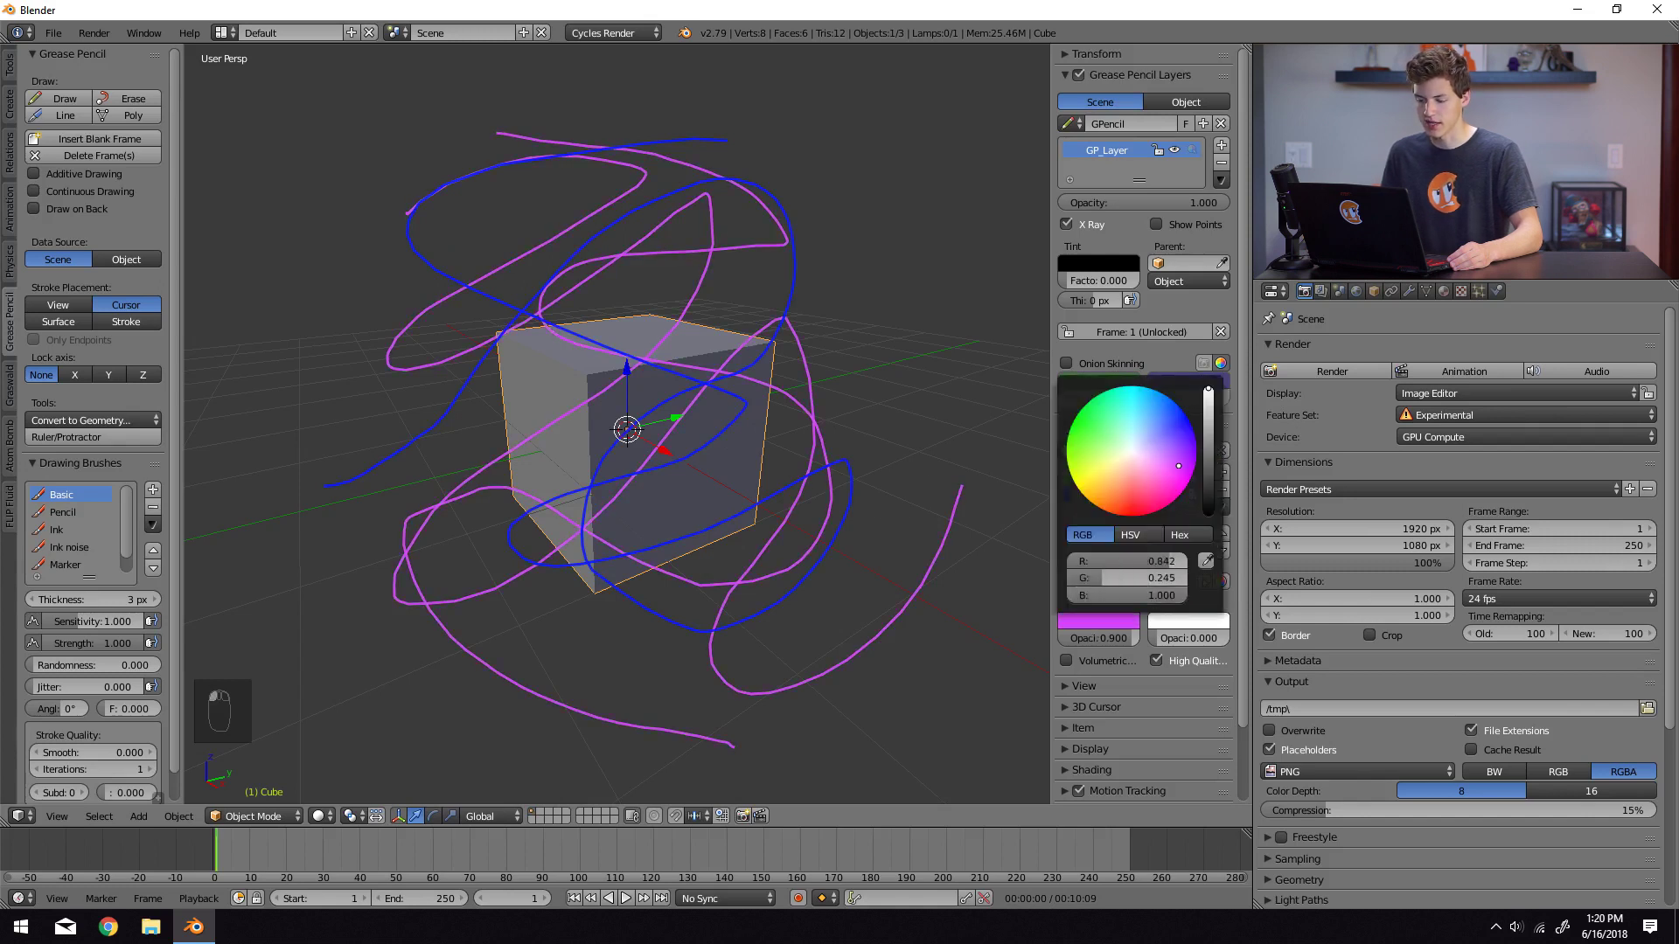
{"action": "mouse_move", "coordinate": [612, 630]}
{"action": "middle_mouse_down"}
{"action": "mouse_move", "coordinate": [726, 600]}
{"action": "mouse_move", "coordinate": [713, 663]}
{"action": "middle_mouse_up"}
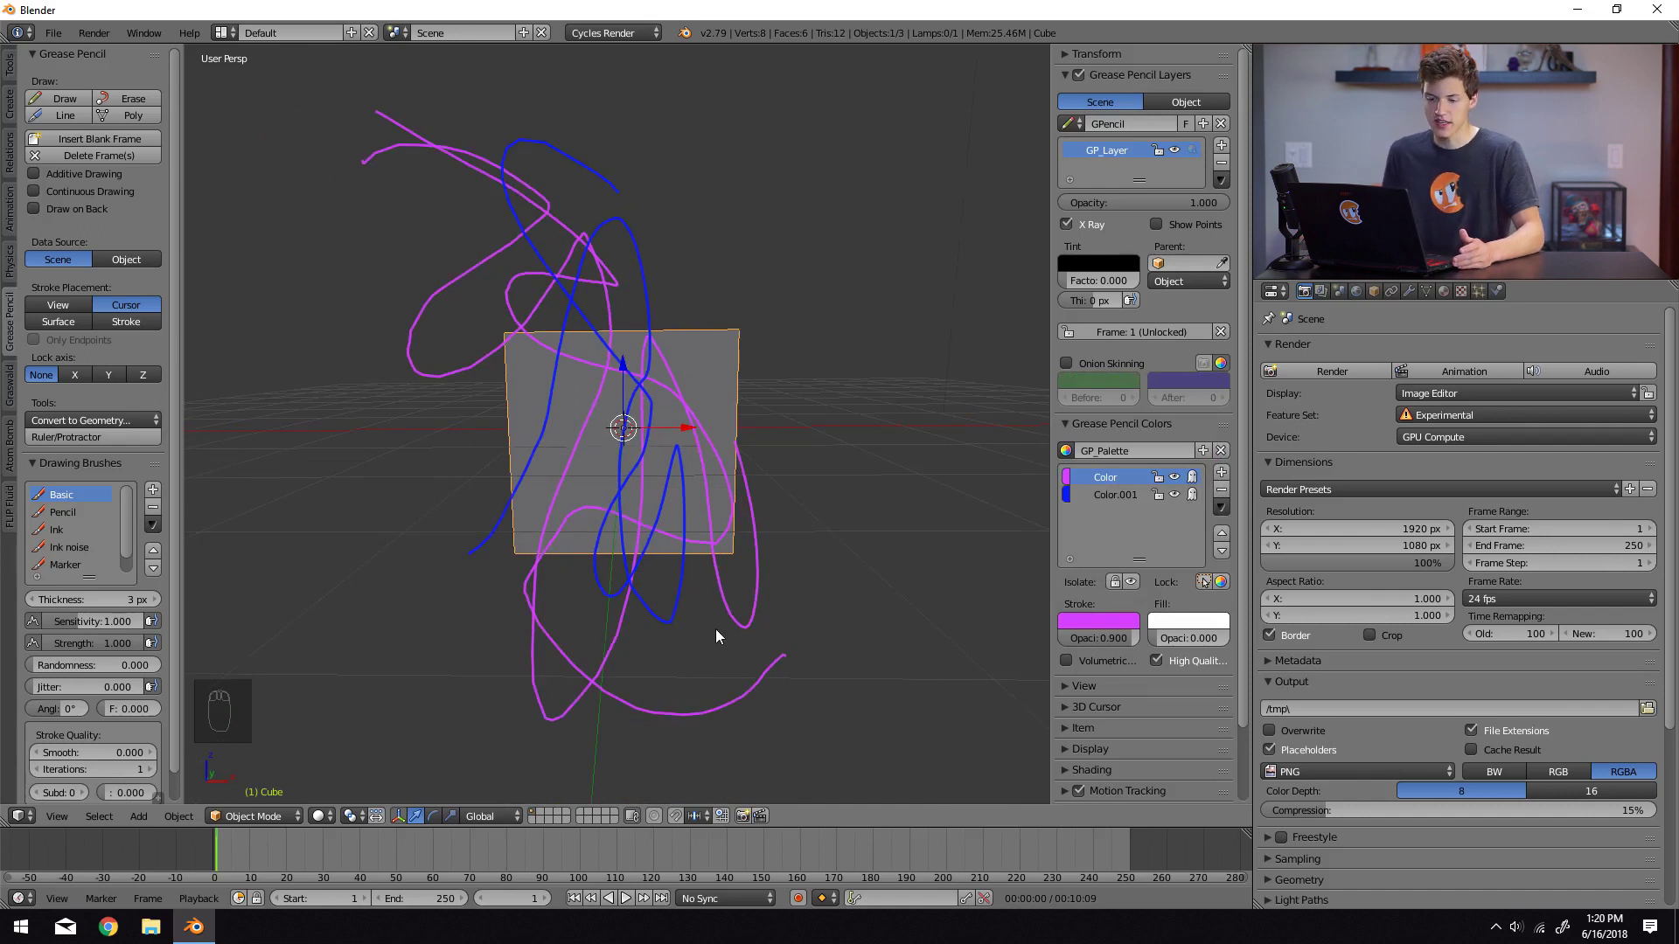
Enable Continuous Drawing, sketch several magenta strokes around the cube, then delete the magenta colour.
{"action": "left_click", "coordinate": [110, 193]}
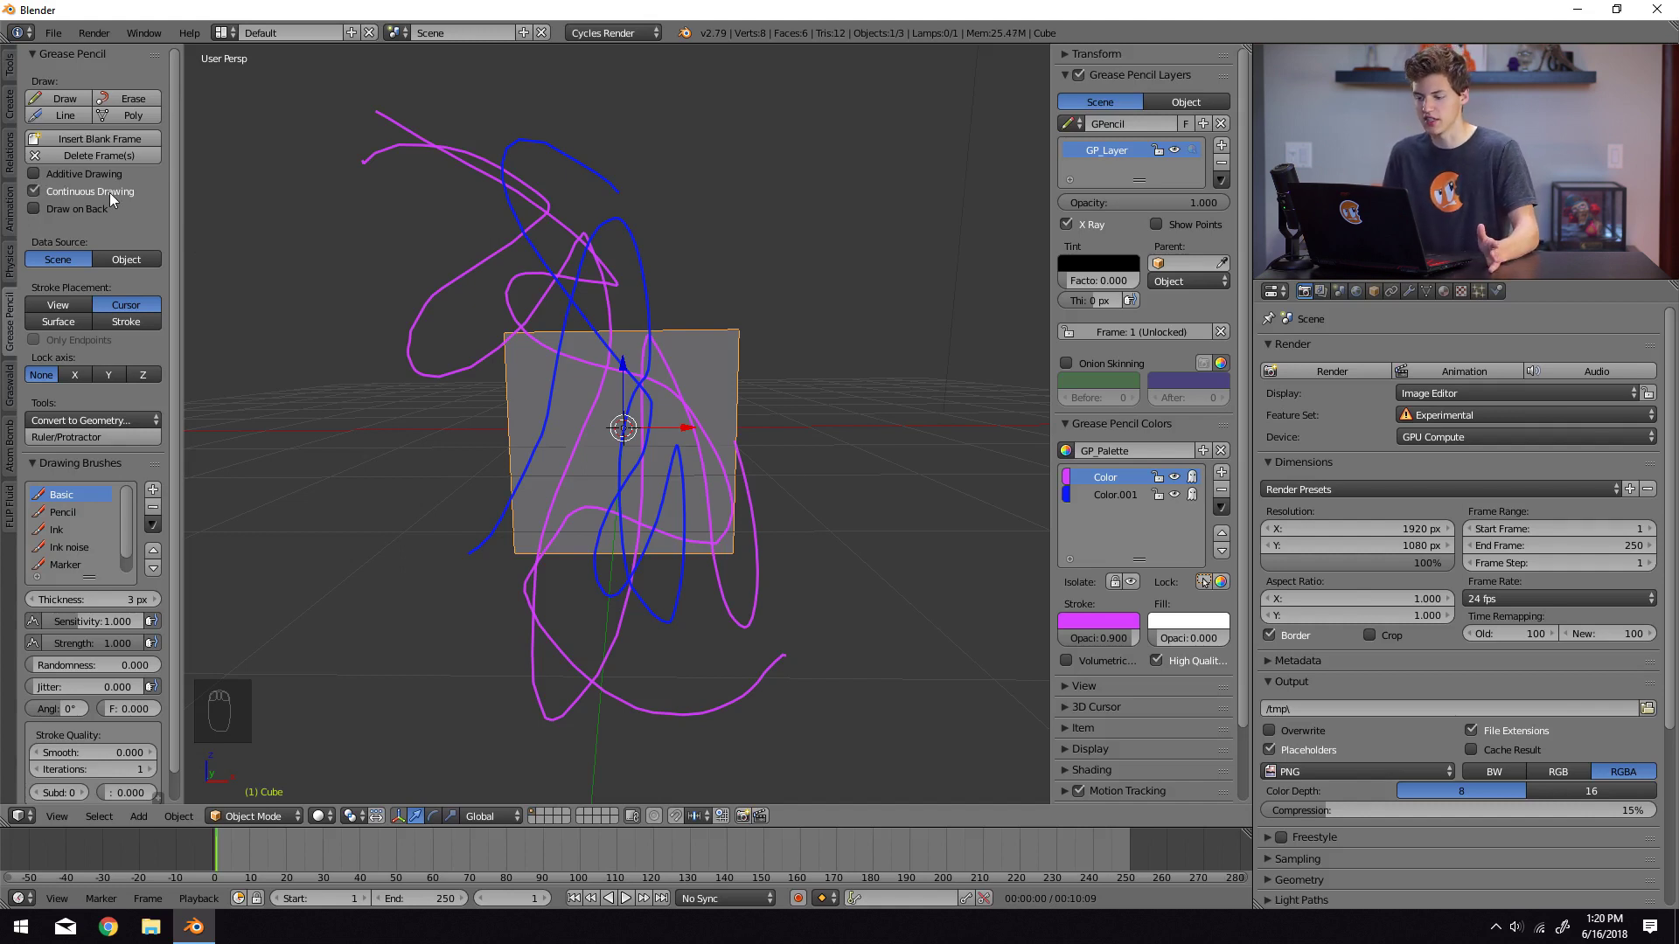
{"action": "left_click", "coordinate": [65, 98]}
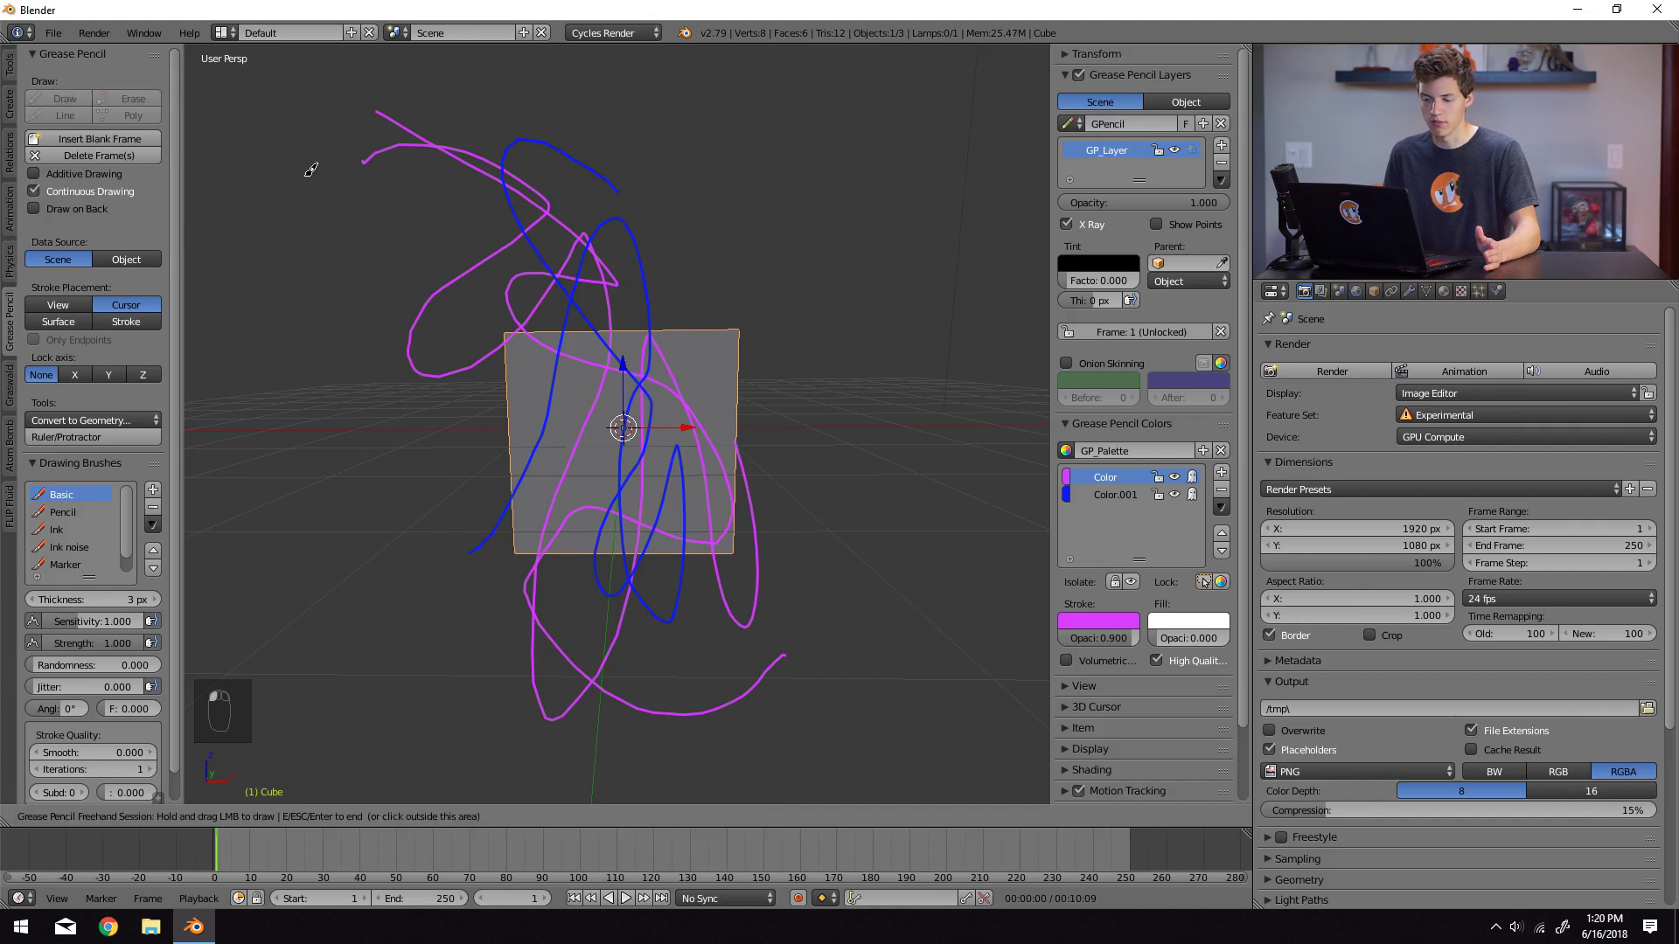
{"action": "mouse_move", "coordinate": [300, 182]}
{"action": "left_mouse_down"}
{"action": "mouse_move", "coordinate": [291, 286]}
{"action": "mouse_move", "coordinate": [317, 313]}
{"action": "left_mouse_up"}
{"action": "left_click_drag", "start_coordinate": [277, 396], "coordinate": [323, 527]}
{"action": "mouse_move", "coordinate": [291, 590]}
{"action": "left_mouse_down"}
{"action": "mouse_move", "coordinate": [420, 717]}
{"action": "mouse_move", "coordinate": [533, 770]}
{"action": "mouse_move", "coordinate": [663, 787]}
{"action": "mouse_move", "coordinate": [844, 729]}
{"action": "left_mouse_up"}
{"action": "left_click_drag", "start_coordinate": [864, 723], "coordinate": [872, 716]}
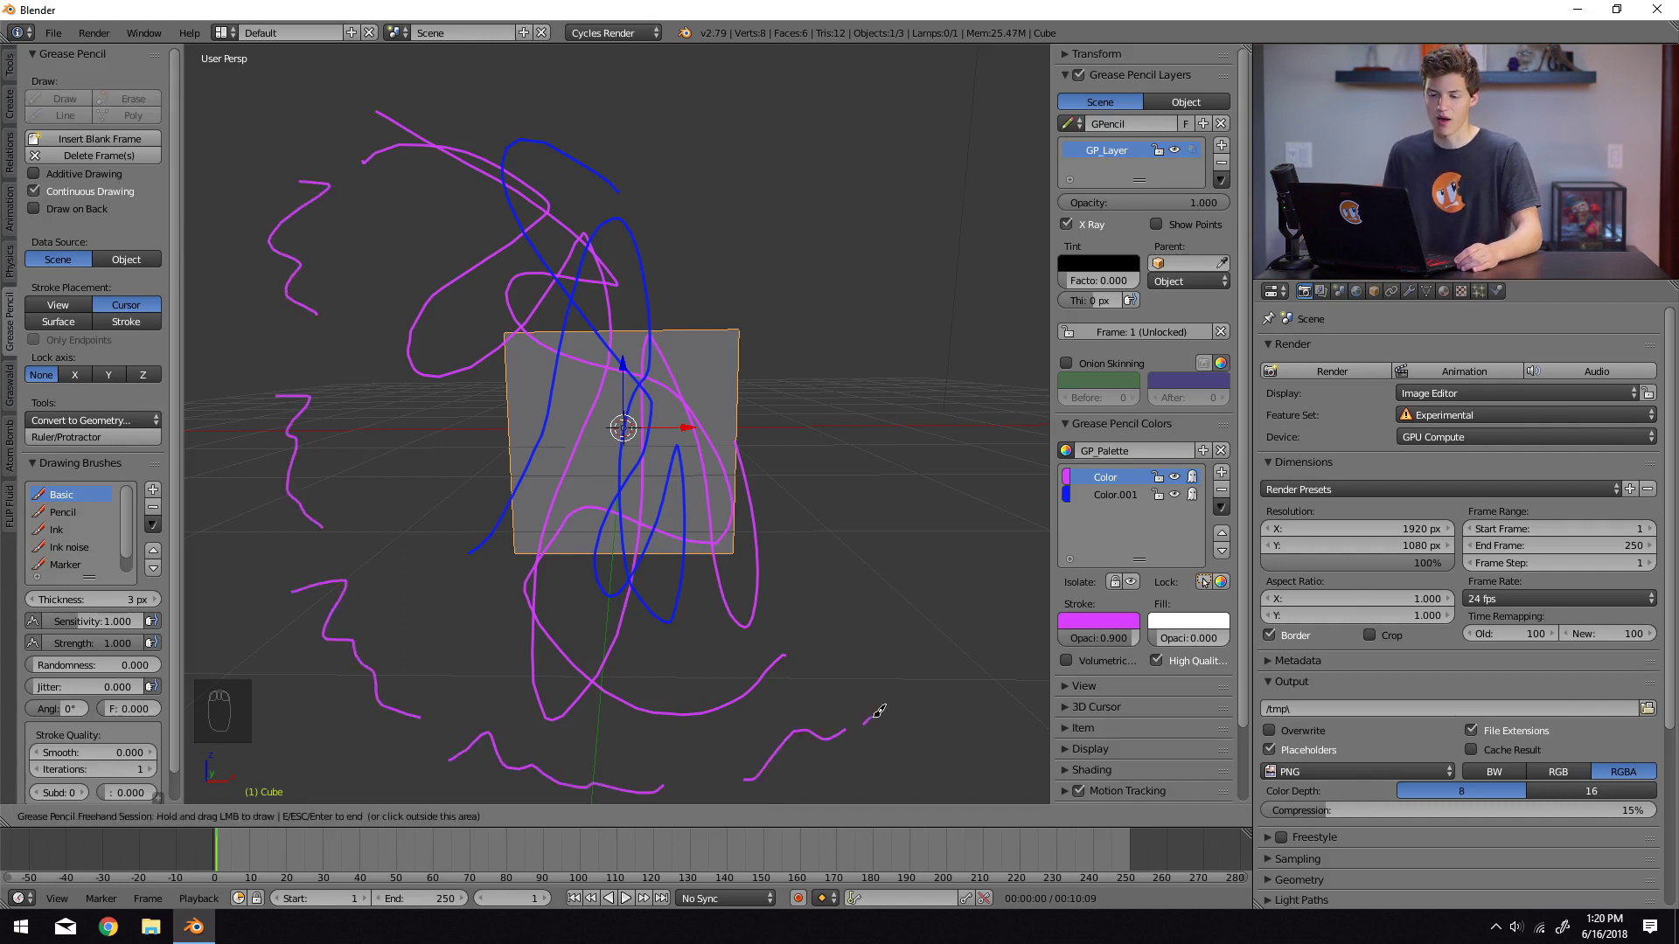
{"action": "left_click_drag", "start_coordinate": [950, 573], "coordinate": [905, 418]}
{"action": "left_click_drag", "start_coordinate": [844, 332], "coordinate": [888, 236]}
{"action": "left_click_drag", "start_coordinate": [715, 206], "coordinate": [865, 262]}
{"action": "mouse_move", "coordinate": [766, 384]}
{"action": "left_mouse_down"}
{"action": "mouse_move", "coordinate": [901, 280]}
{"action": "mouse_move", "coordinate": [927, 315]}
{"action": "left_mouse_up"}
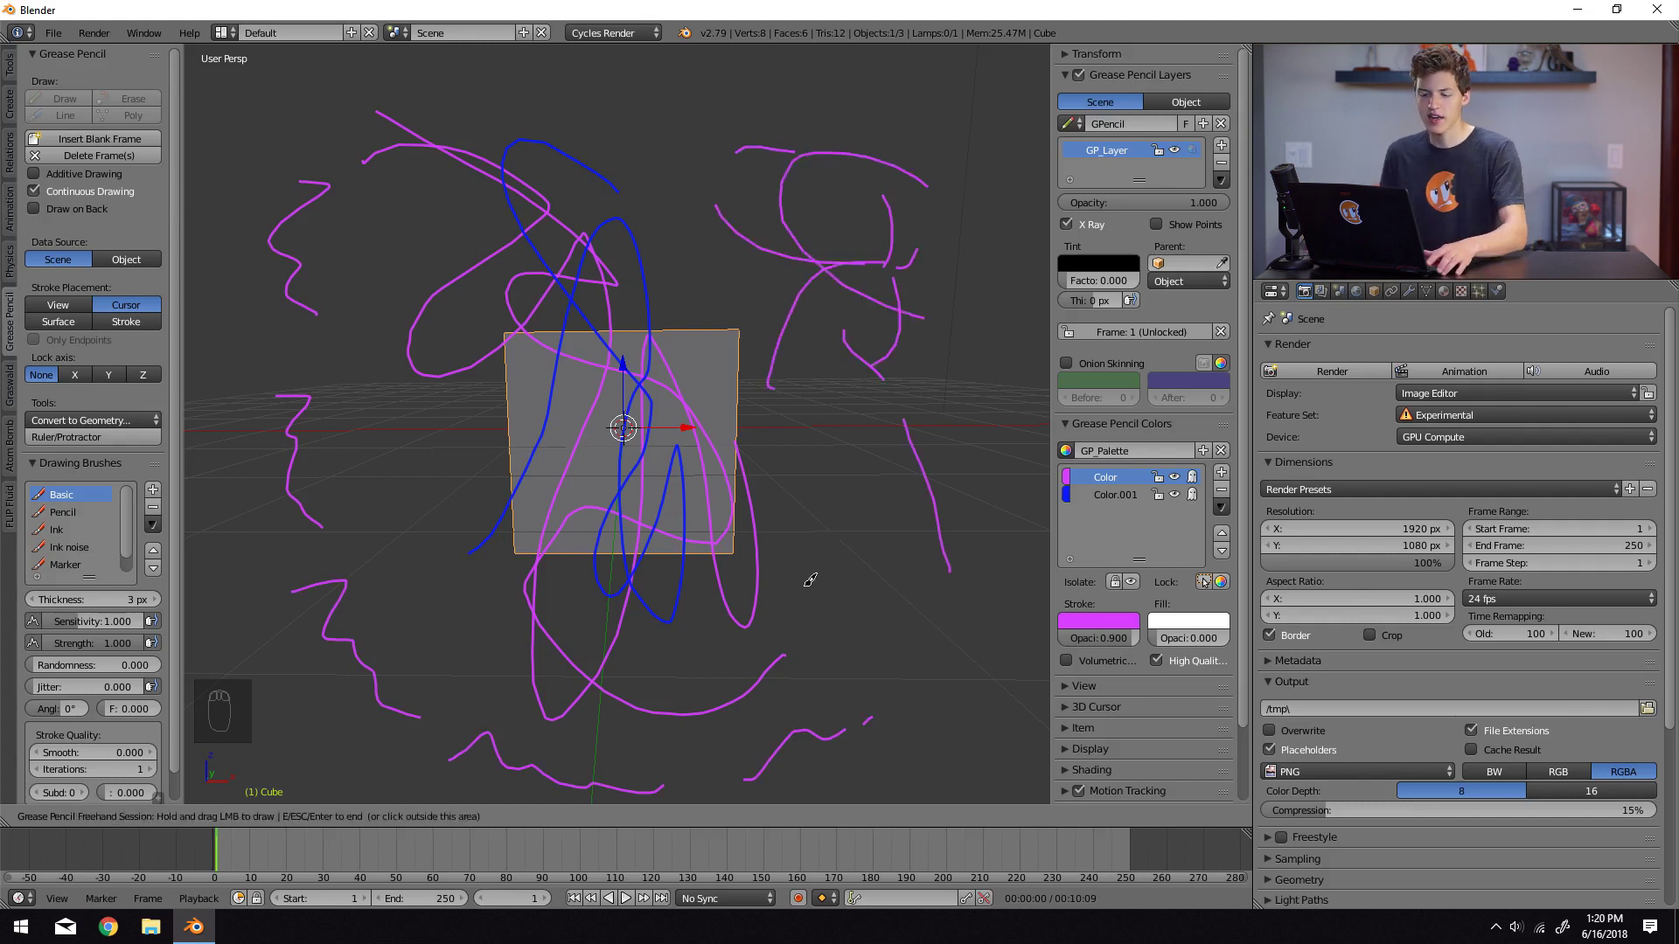
{"action": "left_click", "coordinate": [136, 238]}
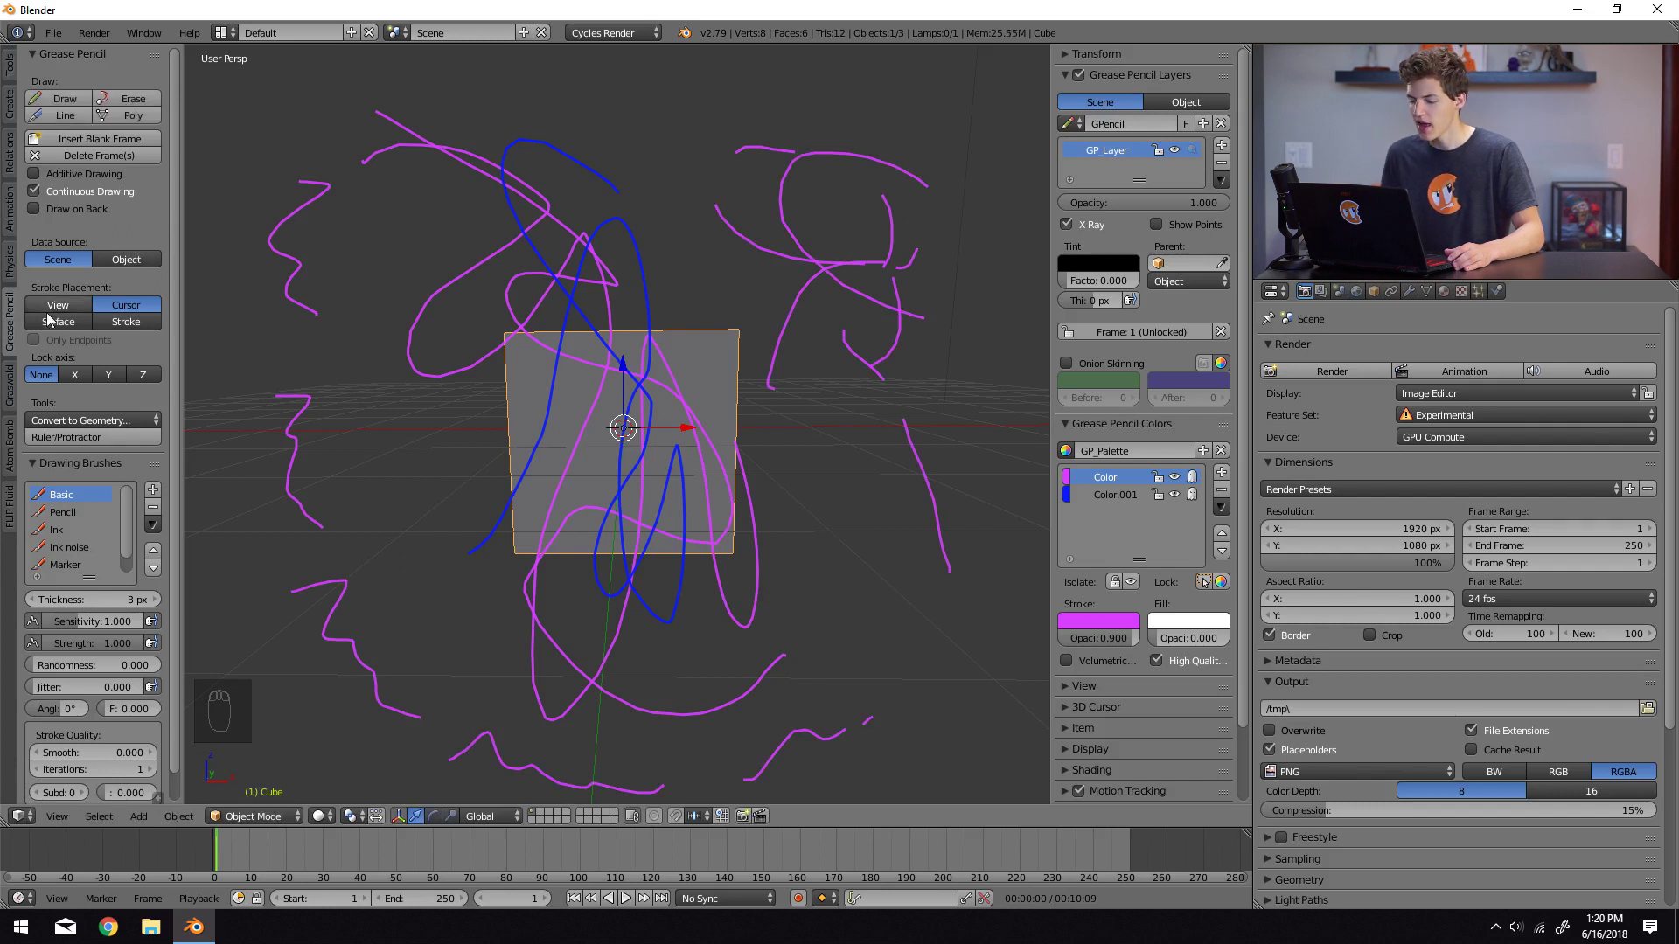
{"action": "left_click", "coordinate": [1221, 492]}
Delete the blue stroke colour and set Stroke Placement to View.
{"action": "left_click", "coordinate": [1221, 492]}
{"action": "mouse_move", "coordinate": [948, 501]}
{"action": "middle_mouse_down"}
{"action": "mouse_move", "coordinate": [800, 552]}
{"action": "mouse_move", "coordinate": [779, 495]}
{"action": "middle_mouse_up"}
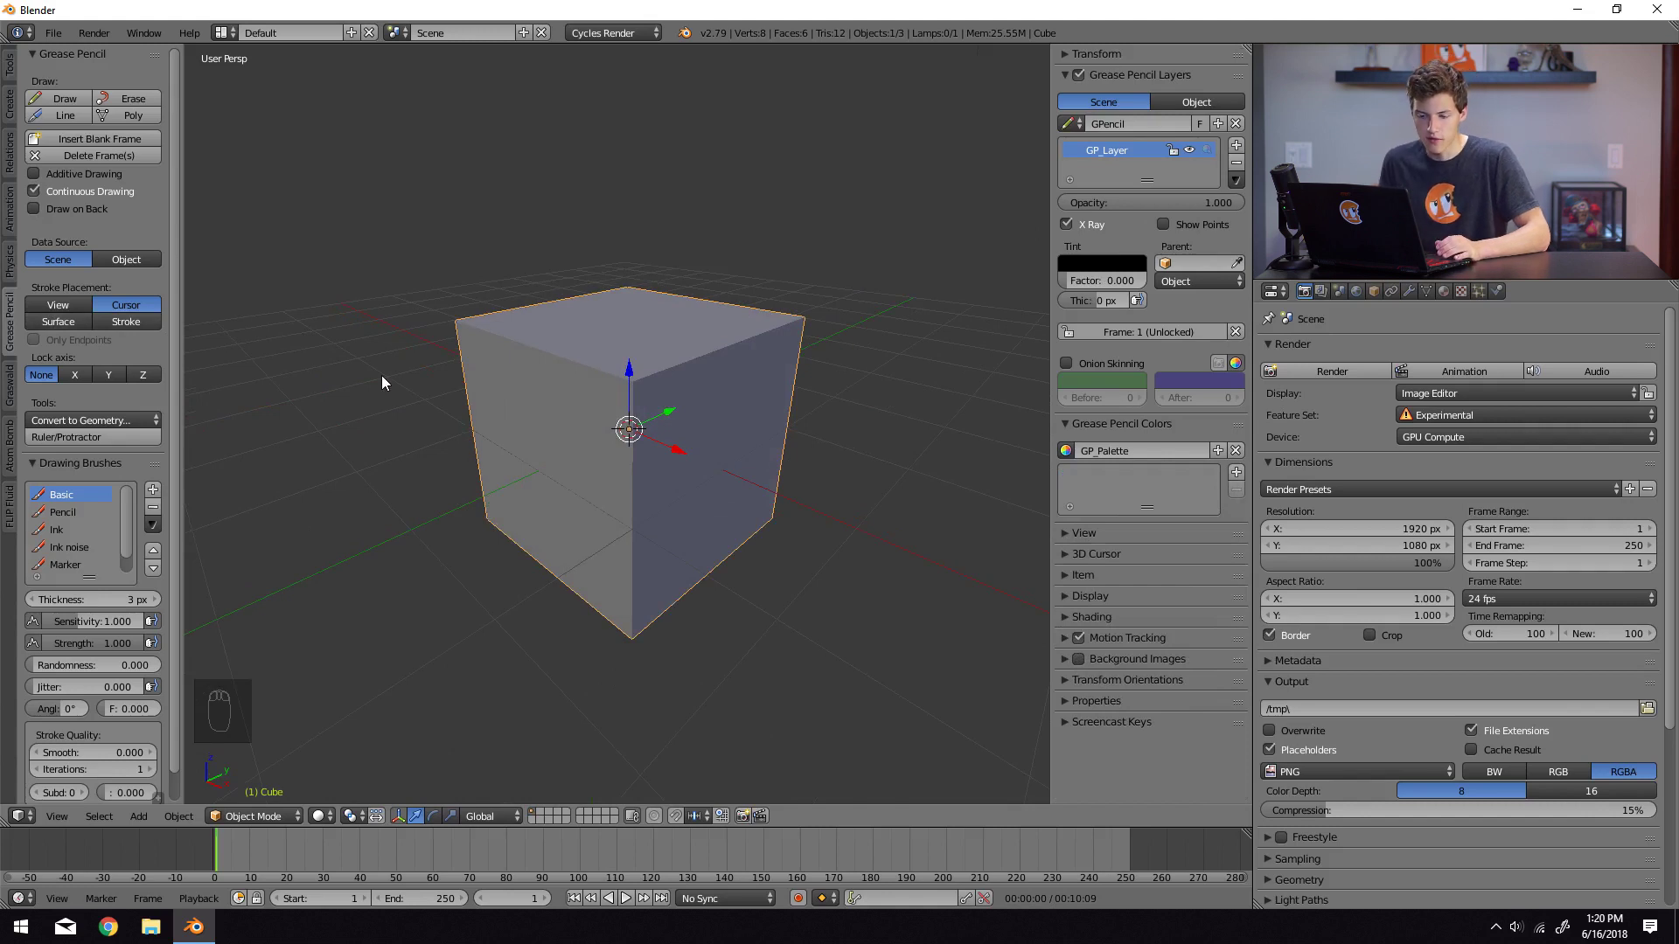
{"action": "left_click", "coordinate": [63, 99]}
{"action": "left_click", "coordinate": [57, 304]}
Draw a long black stroke across the cube, orbit to inspect it, then undo it.
{"action": "left_click", "coordinate": [77, 96]}
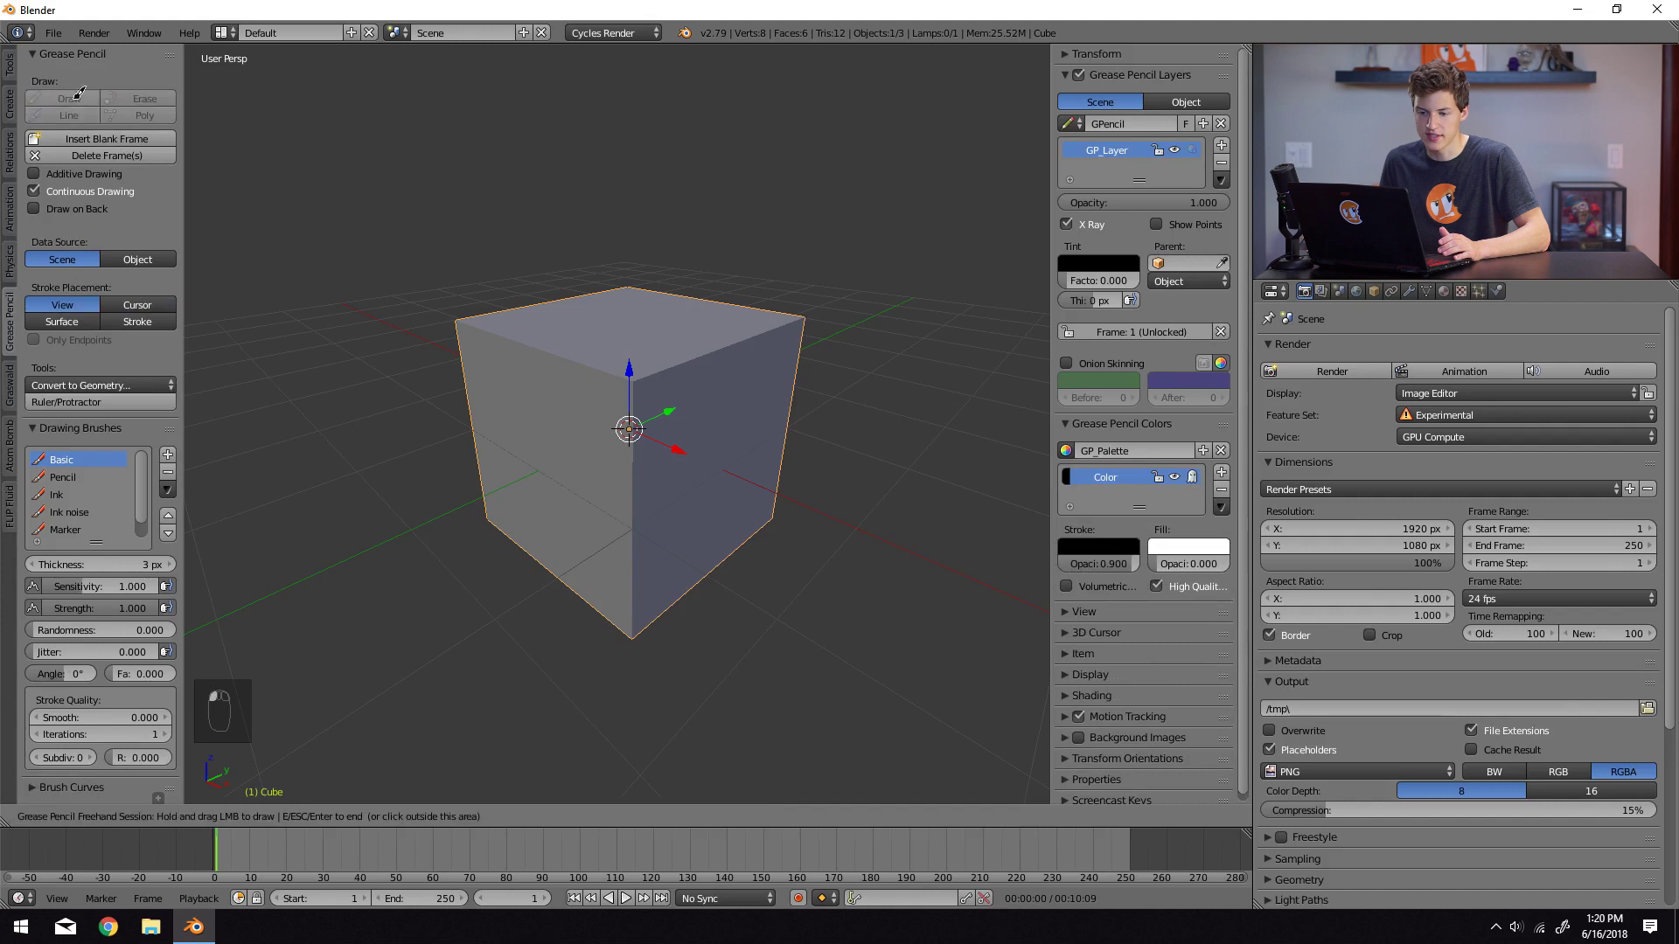
{"action": "mouse_move", "coordinate": [631, 174]}
{"action": "left_mouse_down"}
{"action": "mouse_move", "coordinate": [607, 318]}
{"action": "mouse_move", "coordinate": [487, 476]}
{"action": "left_mouse_up"}
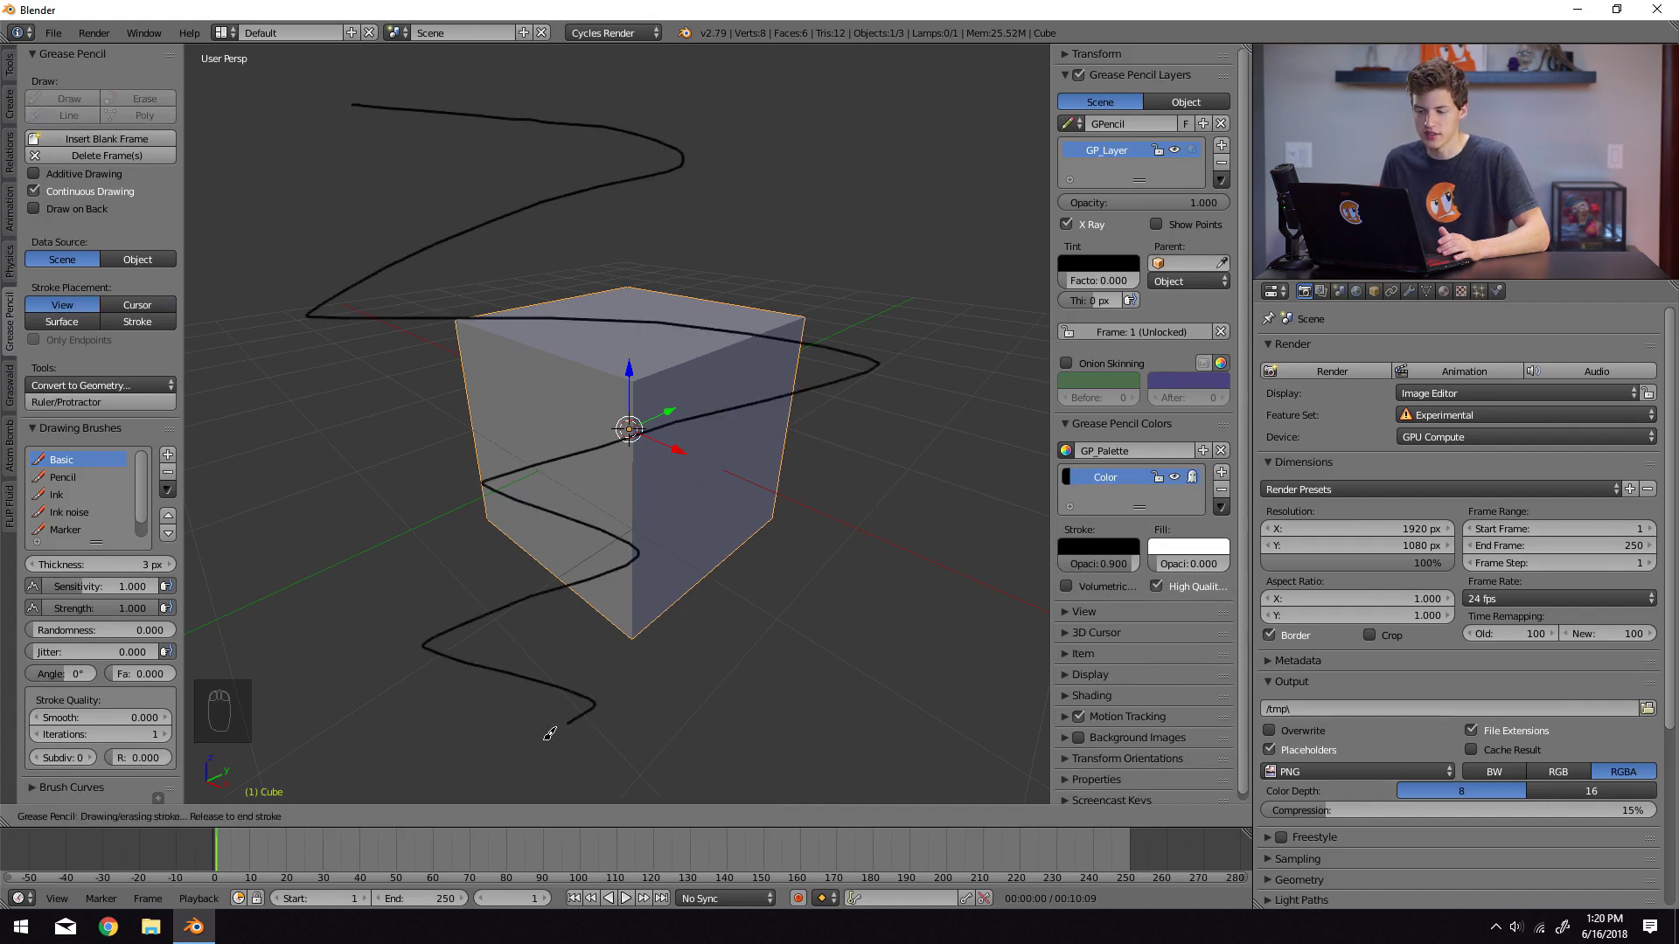
{"action": "left_click_drag", "start_coordinate": [549, 732], "coordinate": [836, 699]}
{"action": "mouse_move", "coordinate": [528, 625]}
{"action": "middle_mouse_down"}
{"action": "mouse_move", "coordinate": [768, 569]}
{"action": "mouse_move", "coordinate": [434, 448]}
{"action": "mouse_move", "coordinate": [665, 559]}
{"action": "mouse_move", "coordinate": [810, 659]}
{"action": "mouse_move", "coordinate": [577, 679]}
{"action": "mouse_move", "coordinate": [425, 586]}
{"action": "mouse_move", "coordinate": [611, 554]}
{"action": "mouse_move", "coordinate": [750, 573]}
{"action": "mouse_move", "coordinate": [711, 562]}
{"action": "mouse_move", "coordinate": [690, 589]}
{"action": "mouse_move", "coordinate": [682, 566]}
{"action": "middle_mouse_up"}
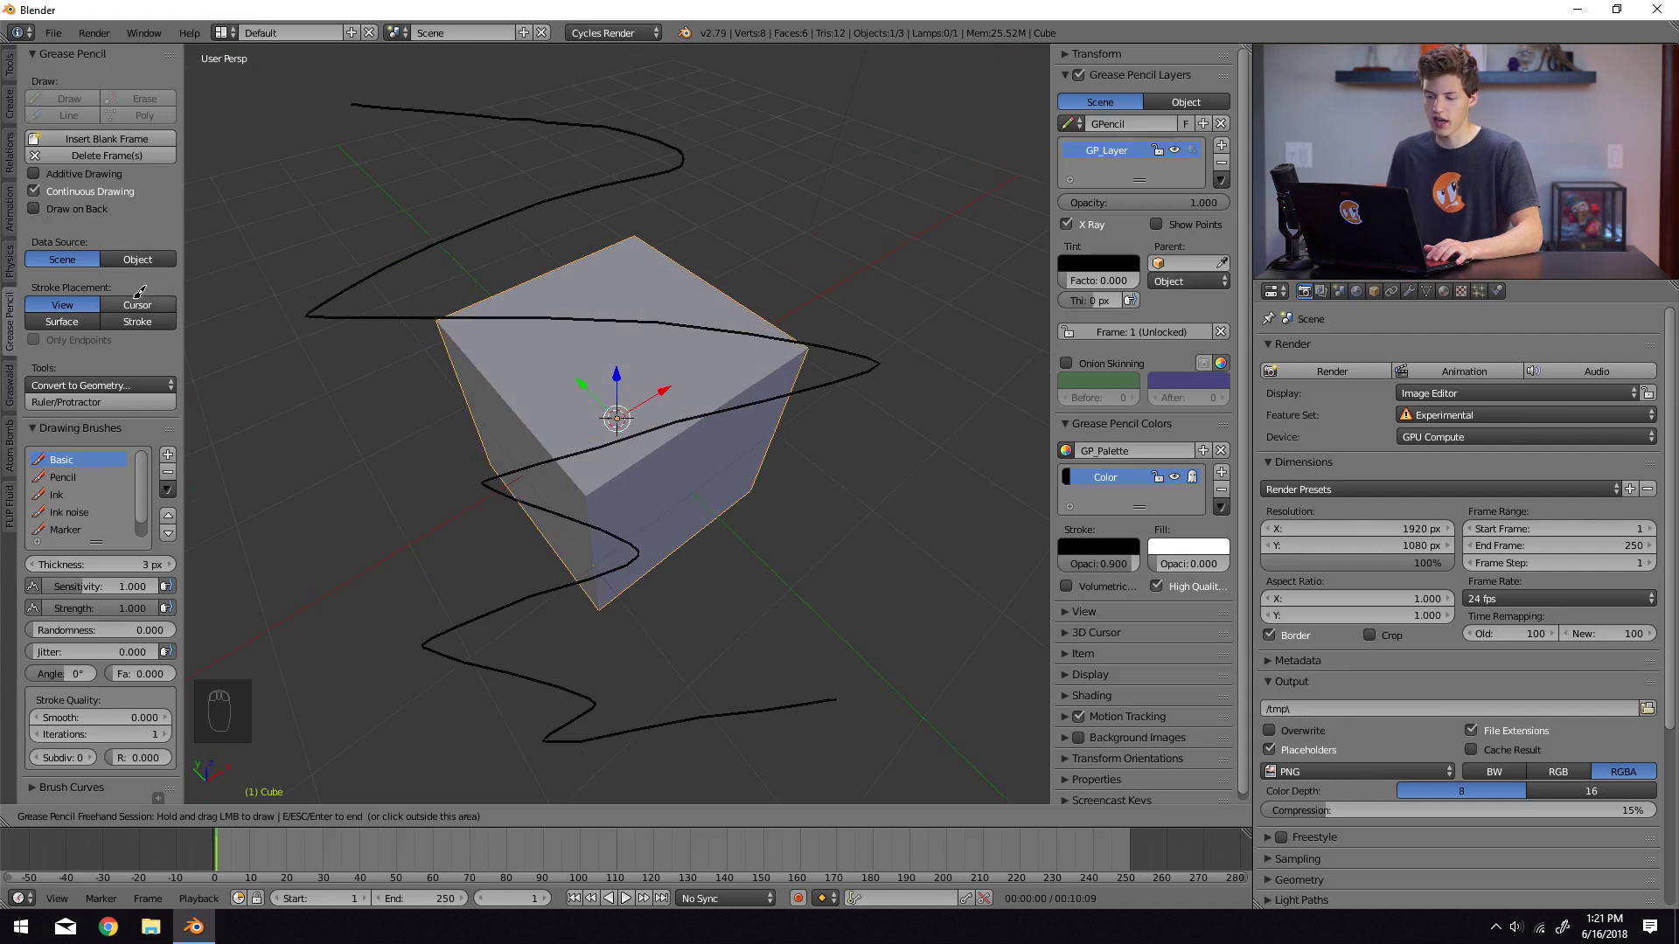
{"action": "key", "text": "ctrl+z"}
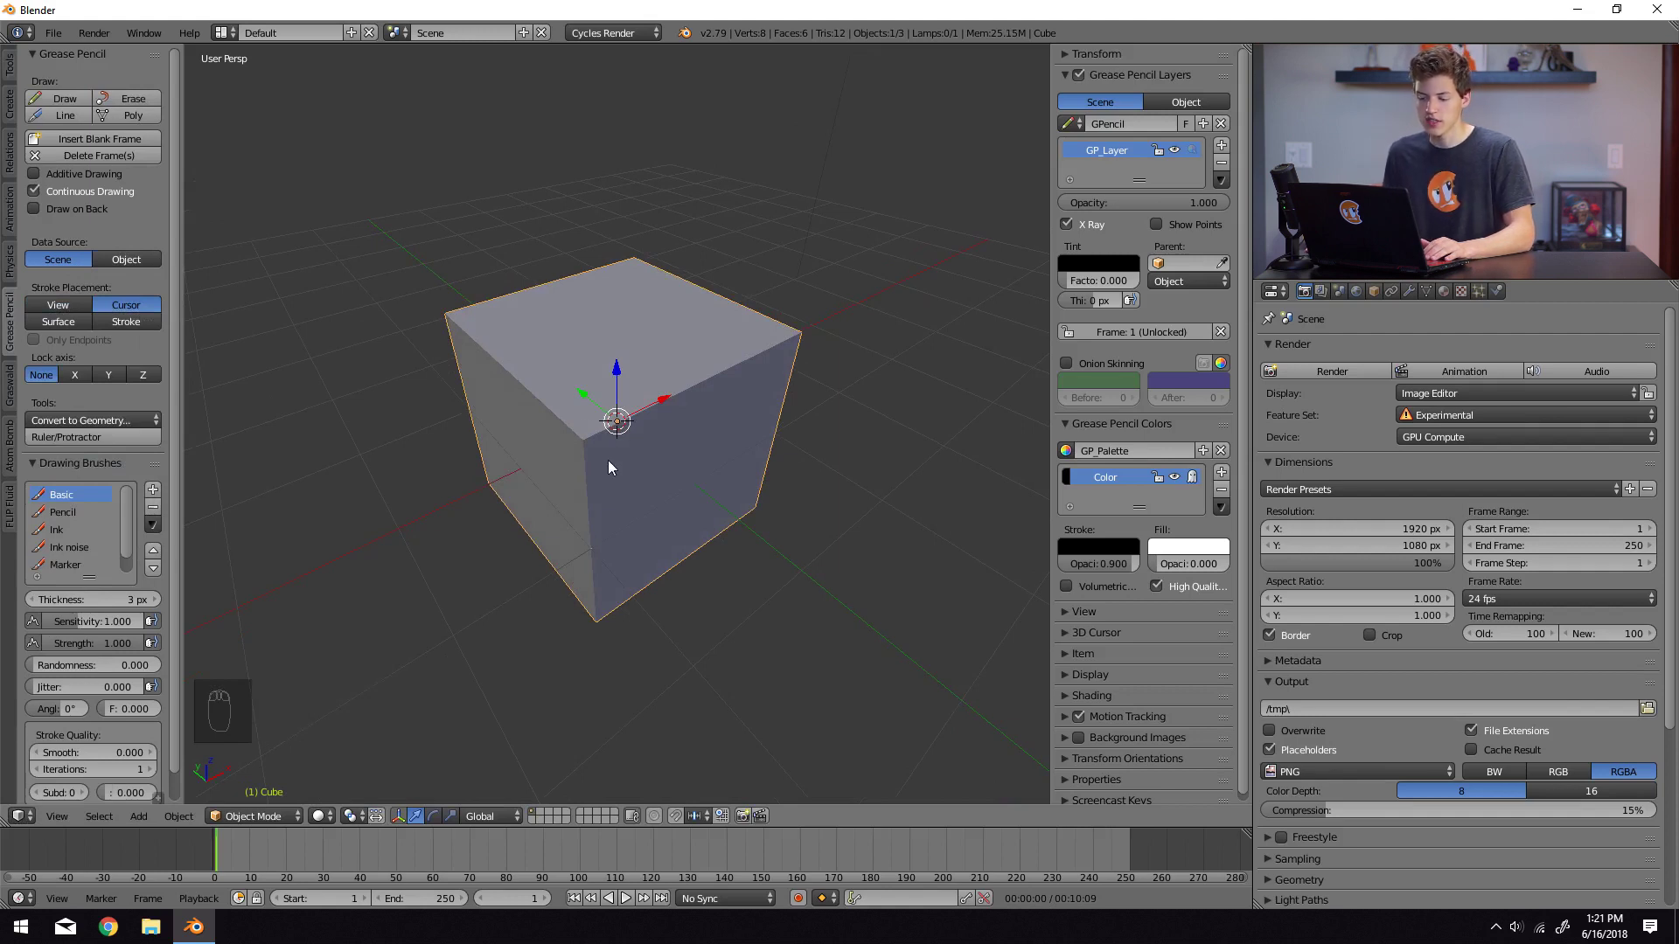
{"action": "left_click", "coordinate": [65, 98]}
{"action": "left_click_drag", "start_coordinate": [379, 153], "coordinate": [432, 147]}
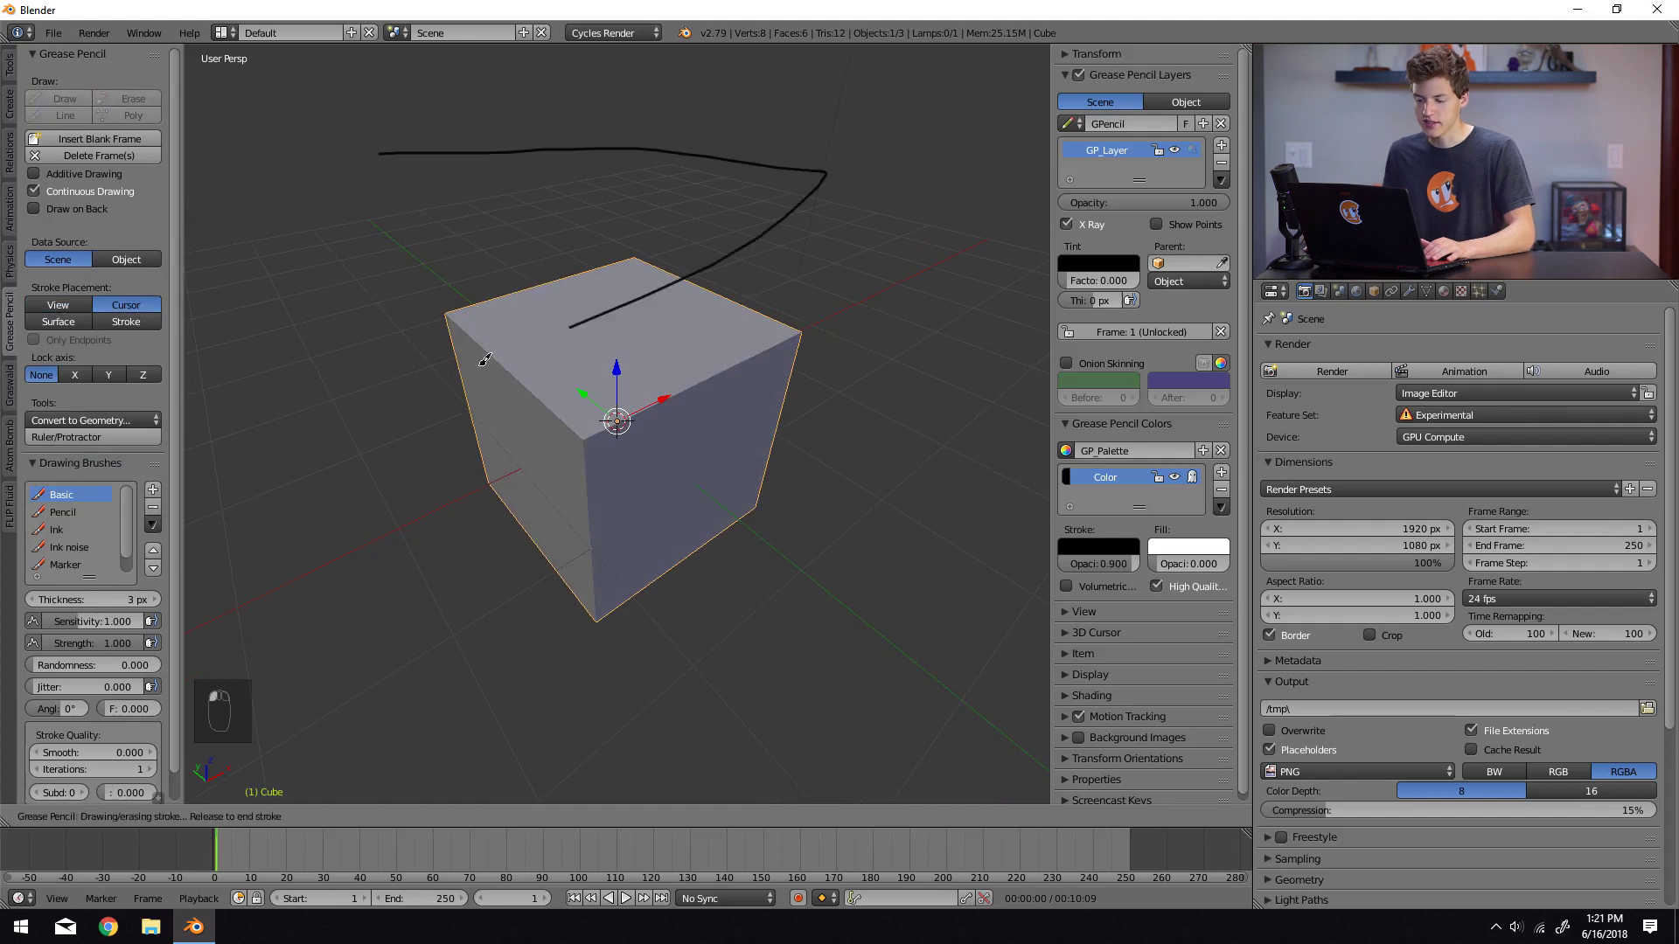
{"action": "mouse_move", "coordinate": [535, 622]}
{"action": "left_mouse_down"}
{"action": "mouse_move", "coordinate": [576, 726]}
{"action": "mouse_move", "coordinate": [764, 700]}
{"action": "left_mouse_up"}
{"action": "mouse_move", "coordinate": [765, 701]}
{"action": "middle_mouse_down"}
{"action": "mouse_move", "coordinate": [712, 626]}
{"action": "mouse_move", "coordinate": [821, 569]}
{"action": "mouse_move", "coordinate": [865, 576]}
{"action": "mouse_move", "coordinate": [738, 599]}
{"action": "mouse_move", "coordinate": [783, 574]}
{"action": "mouse_move", "coordinate": [766, 578]}
{"action": "middle_mouse_up"}
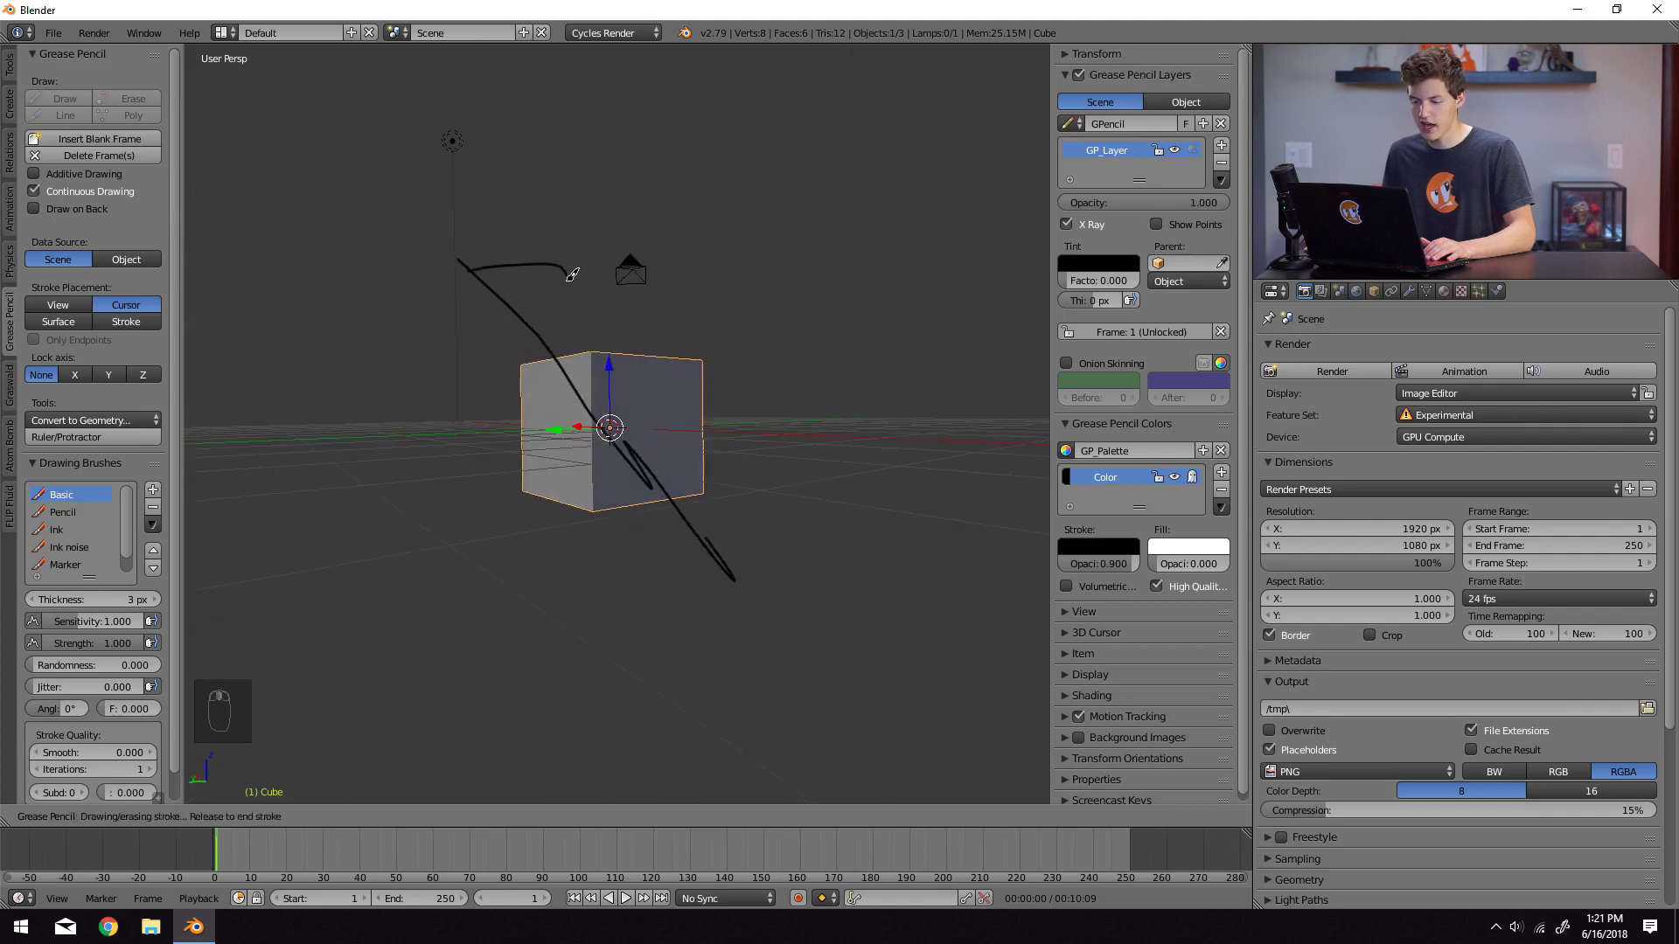
{"action": "mouse_move", "coordinate": [766, 578]}
{"action": "middle_mouse_down"}
{"action": "mouse_move", "coordinate": [708, 489]}
{"action": "mouse_move", "coordinate": [375, 487]}
{"action": "mouse_move", "coordinate": [285, 506]}
{"action": "mouse_move", "coordinate": [390, 604]}
{"action": "mouse_move", "coordinate": [567, 577]}
{"action": "mouse_move", "coordinate": [781, 480]}
{"action": "middle_mouse_up"}
{"action": "scroll", "coordinate": [726, 512], "scroll_direction": "up", "scroll_amount": 2}
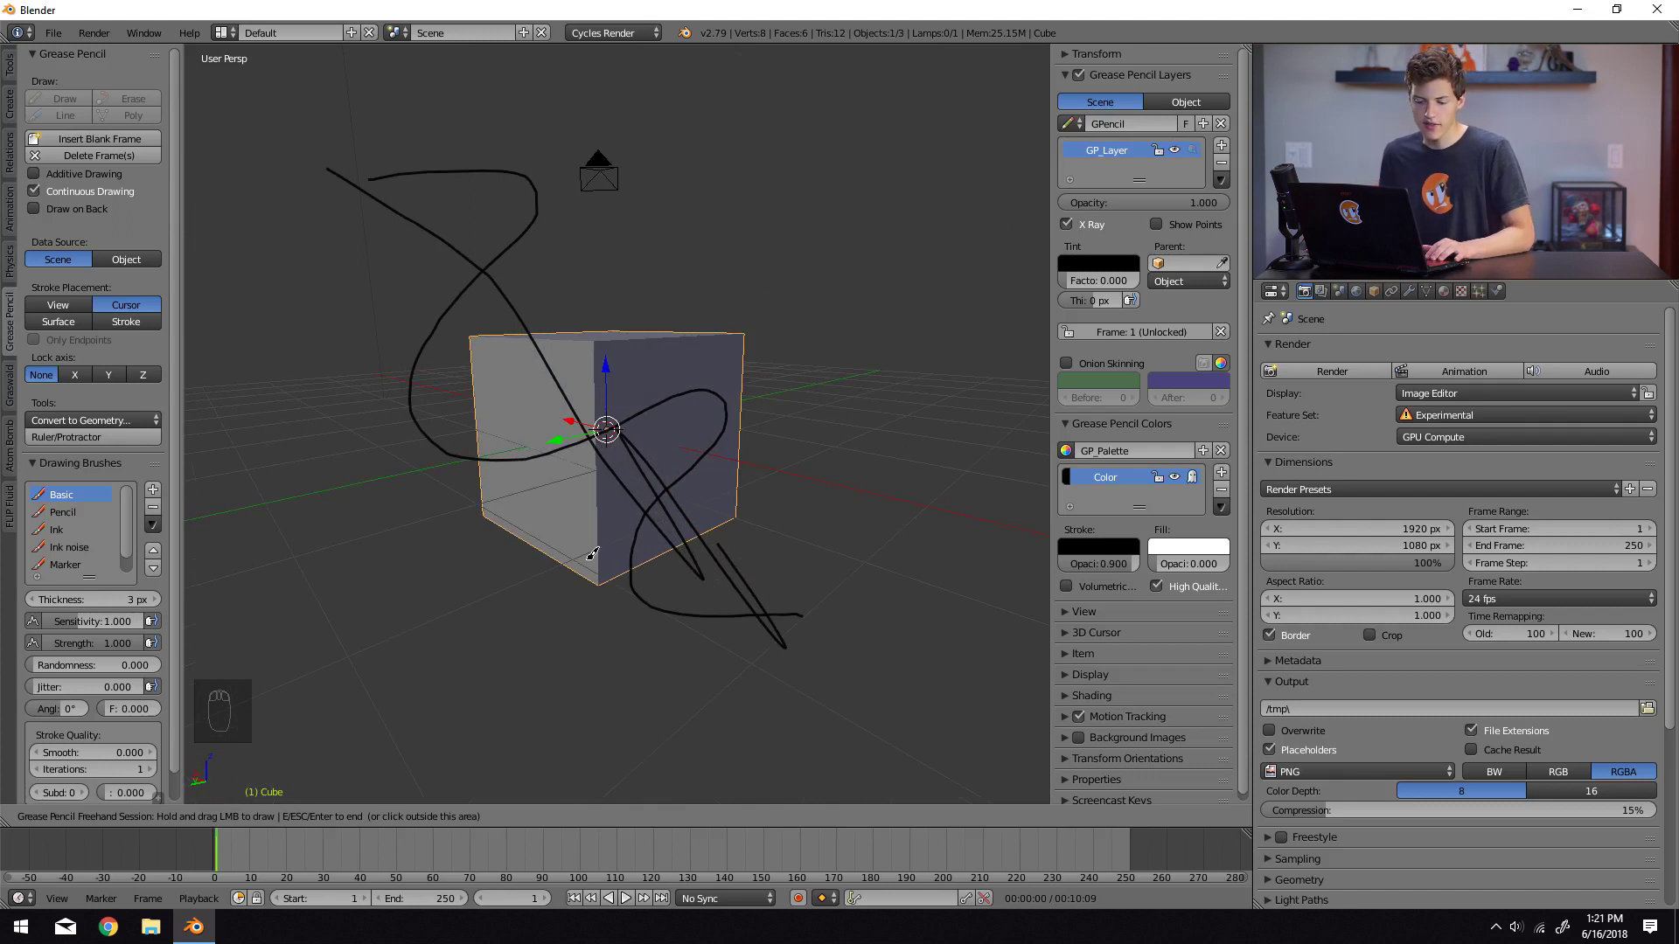
{"action": "key", "text": "ctrl+z"}
{"action": "key", "text": "ctrl+z"}
{"action": "key", "text": "ctrl+z"}
Set Stroke Placement to Surface and draw two eyes and a smile on the cube.
{"action": "left_click", "coordinate": [50, 320]}
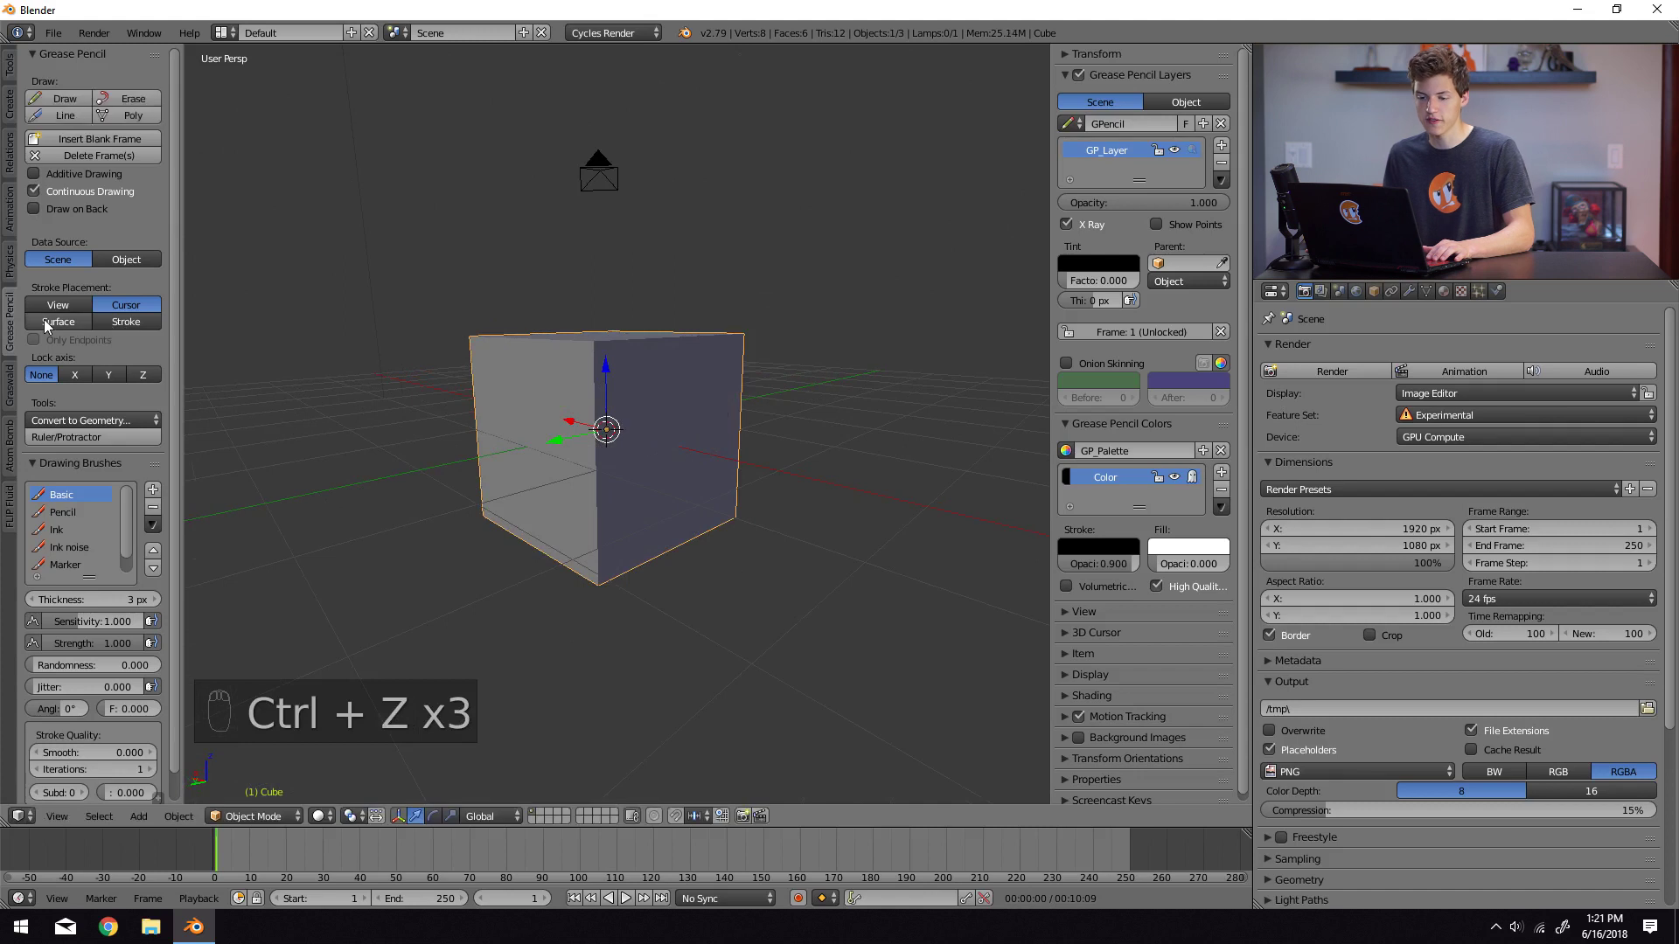
{"action": "mouse_move", "coordinate": [248, 297]}
{"action": "middle_mouse_down"}
{"action": "mouse_move", "coordinate": [542, 296]}
{"action": "mouse_move", "coordinate": [309, 275]}
{"action": "middle_mouse_up"}
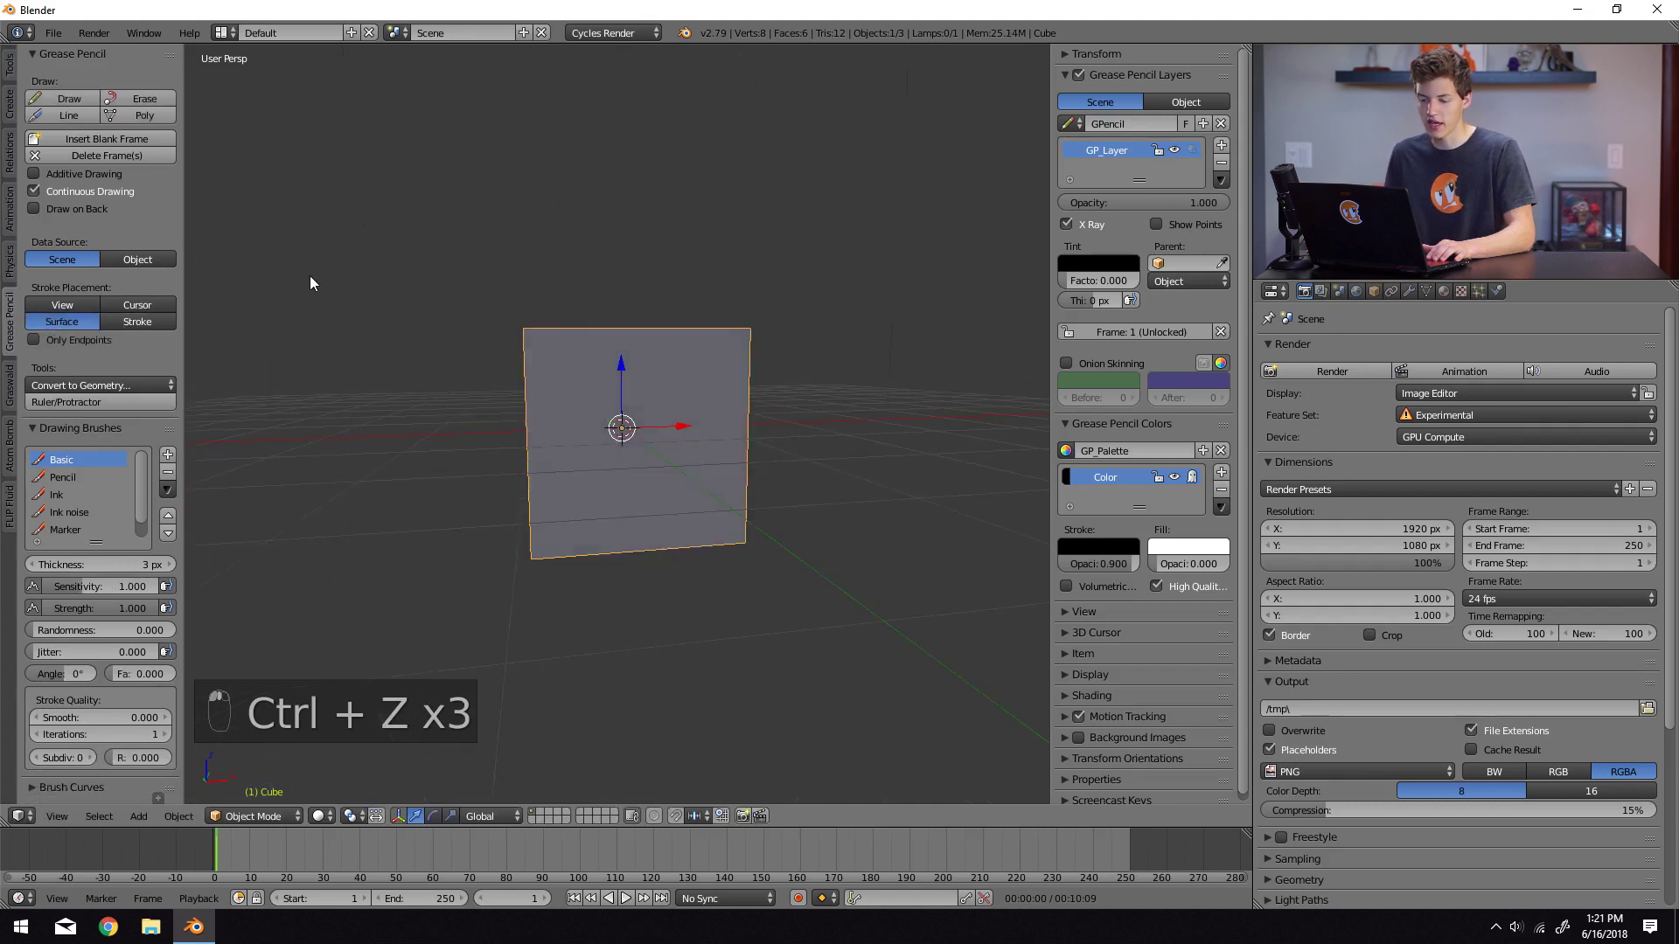
{"action": "left_click", "coordinate": [62, 99]}
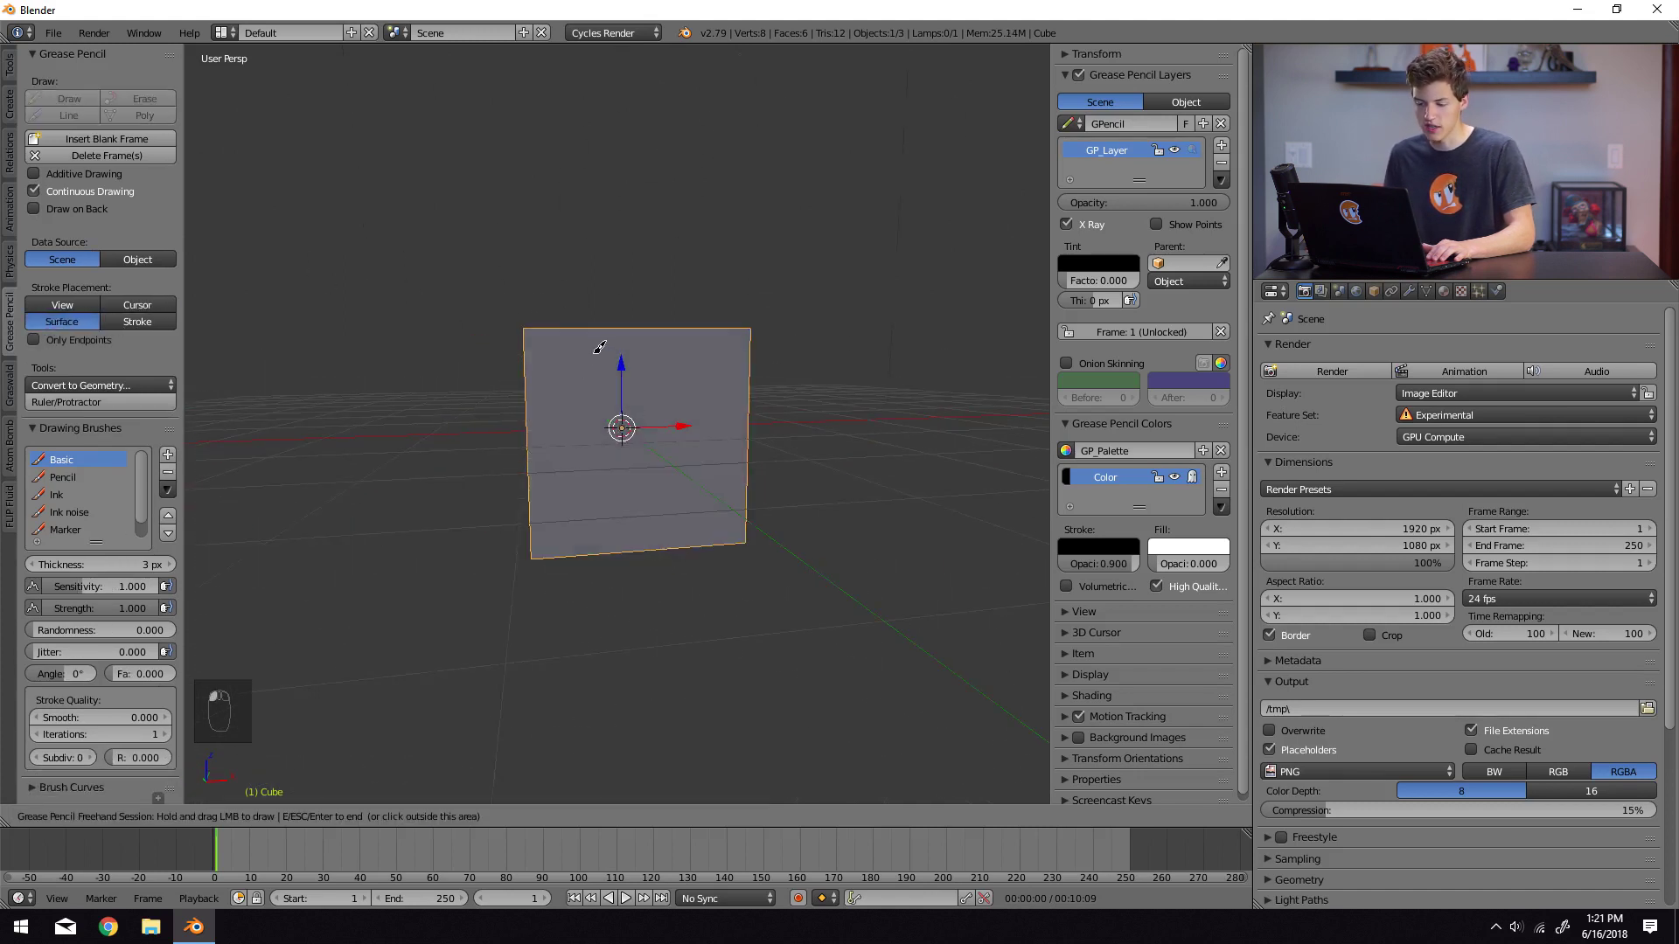
{"action": "left_click_drag", "start_coordinate": [595, 354], "coordinate": [608, 448]}
{"action": "mouse_move", "coordinate": [672, 350]}
{"action": "left_mouse_down"}
{"action": "mouse_move", "coordinate": [675, 435]}
{"action": "mouse_move", "coordinate": [722, 451]}
{"action": "left_mouse_up"}
{"action": "mouse_move", "coordinate": [828, 460]}
{"action": "middle_mouse_down"}
{"action": "mouse_move", "coordinate": [680, 481]}
{"action": "mouse_move", "coordinate": [839, 454]}
{"action": "mouse_move", "coordinate": [962, 464]}
{"action": "mouse_move", "coordinate": [734, 476]}
{"action": "mouse_move", "coordinate": [786, 498]}
{"action": "mouse_move", "coordinate": [836, 495]}
{"action": "mouse_move", "coordinate": [798, 502]}
{"action": "mouse_move", "coordinate": [595, 343]}
{"action": "middle_mouse_up"}
Undo the smile and one eye, redraw the smile, orbit to inspect, then undo again.
{"action": "key", "text": "ctrl+z"}
{"action": "key", "text": "ctrl+z"}
{"action": "key", "text": "ctrl+z"}
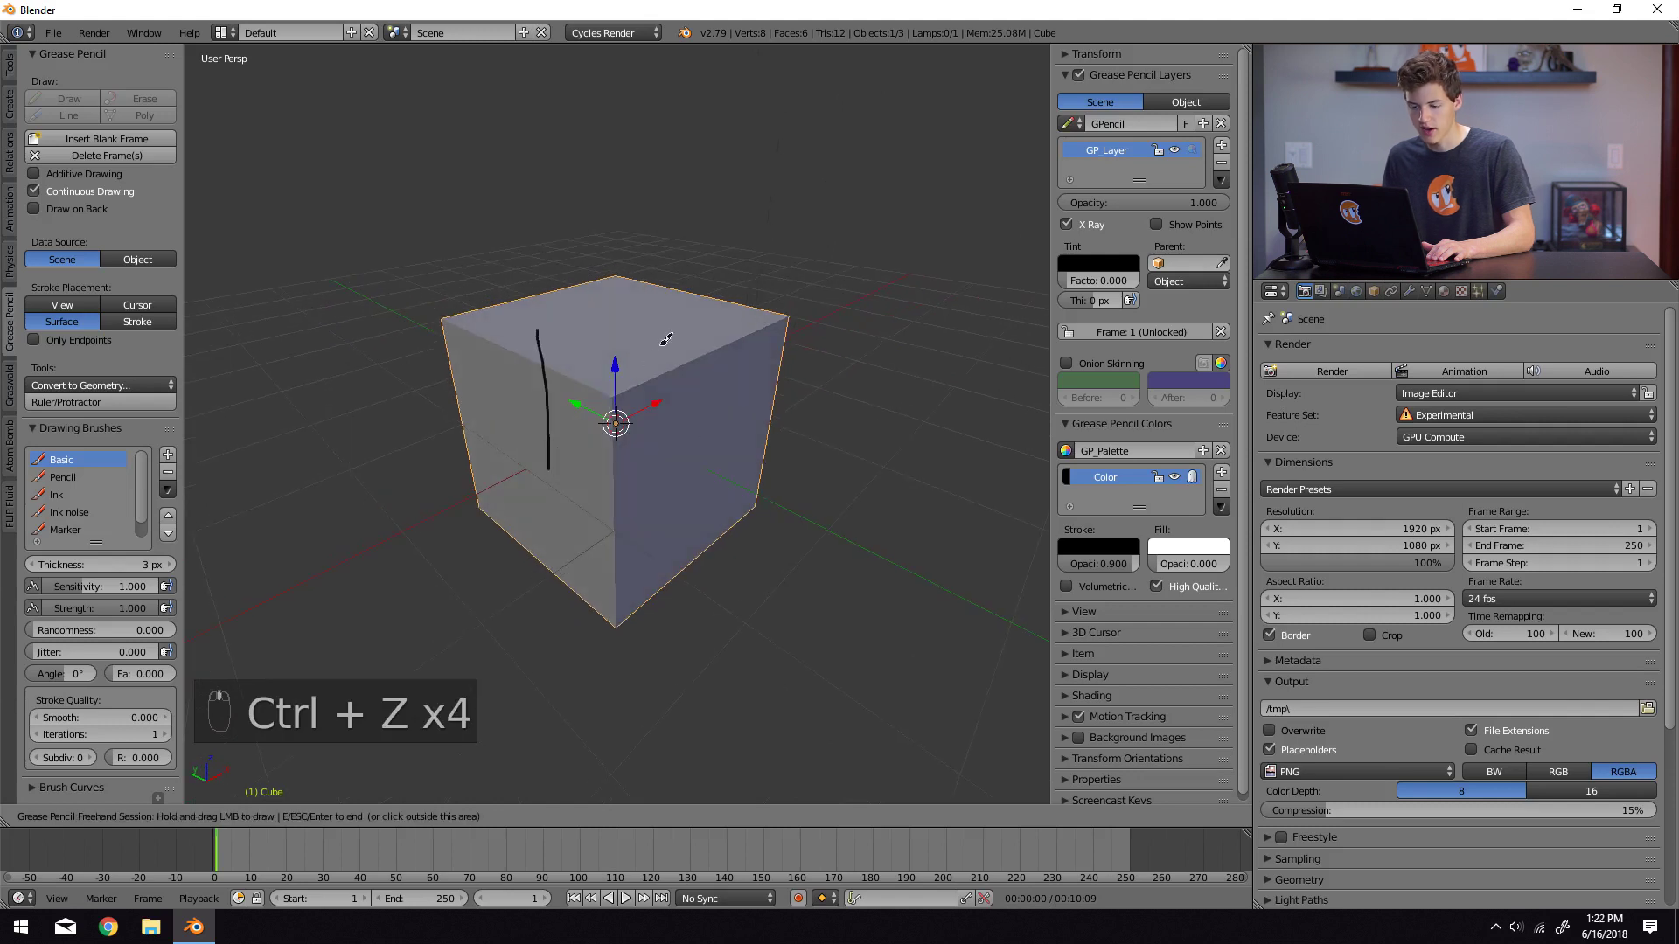
{"action": "left_click_drag", "start_coordinate": [672, 552], "coordinate": [727, 481]}
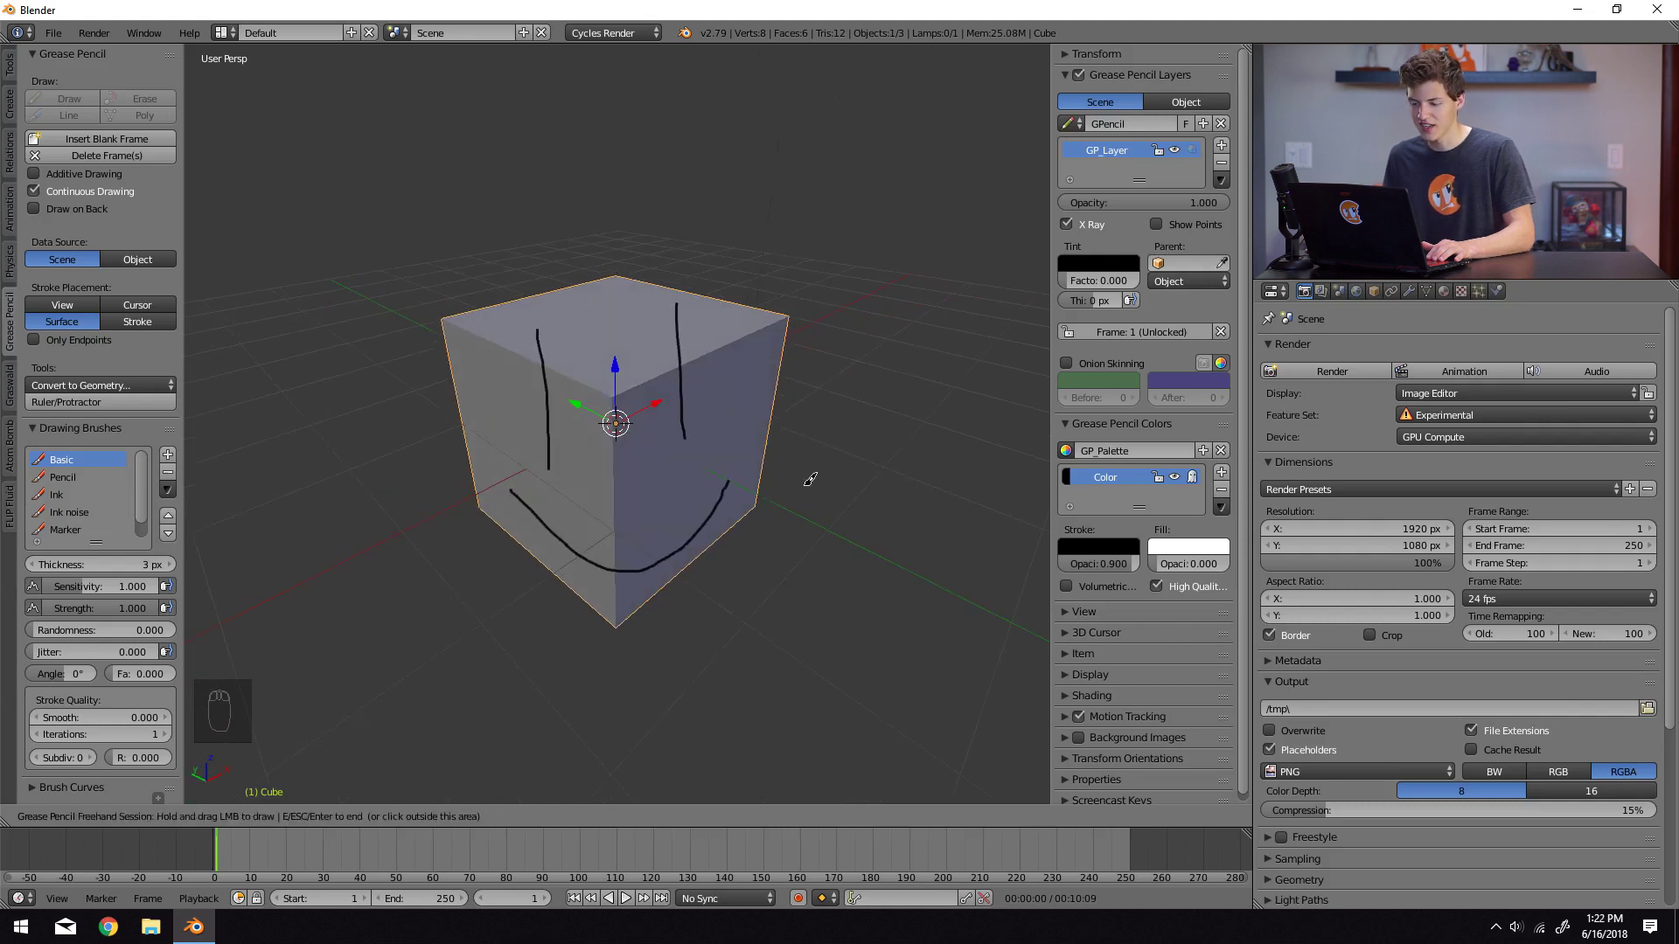
{"action": "mouse_move", "coordinate": [759, 548]}
{"action": "middle_mouse_down"}
{"action": "mouse_move", "coordinate": [843, 517]}
{"action": "mouse_move", "coordinate": [707, 473]}
{"action": "mouse_move", "coordinate": [675, 537]}
{"action": "mouse_move", "coordinate": [753, 551]}
{"action": "middle_mouse_up"}
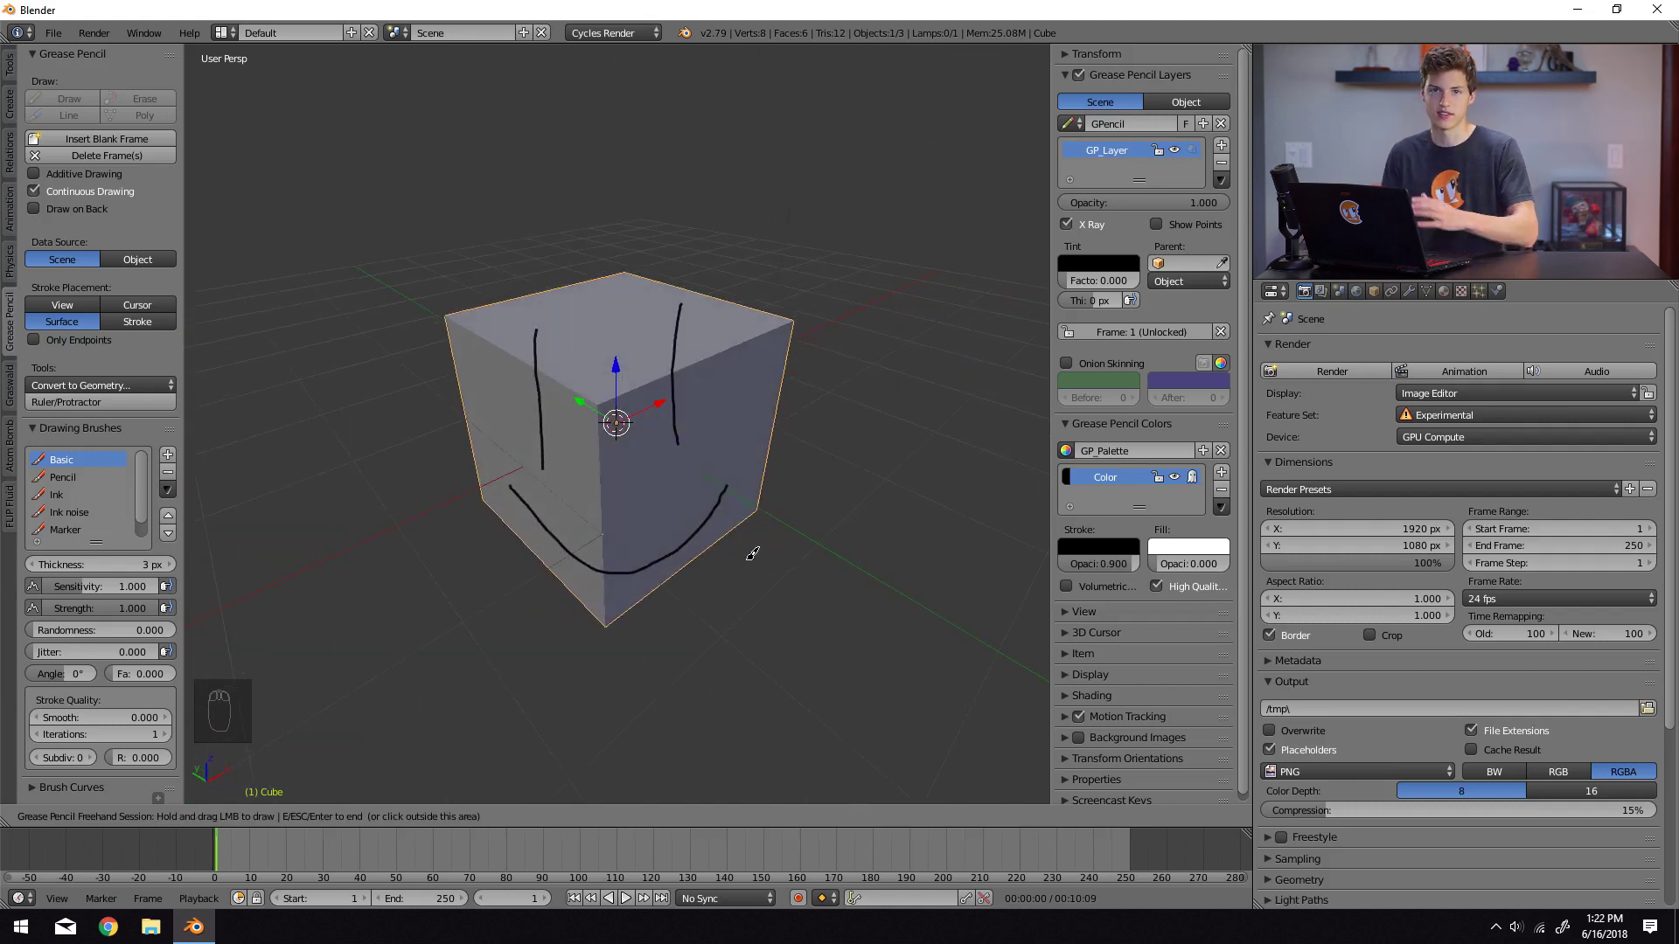
{"action": "mouse_move", "coordinate": [813, 493]}
{"action": "middle_mouse_down"}
{"action": "mouse_move", "coordinate": [522, 494]}
{"action": "mouse_move", "coordinate": [457, 416]}
{"action": "mouse_move", "coordinate": [363, 401]}
{"action": "mouse_move", "coordinate": [1038, 434]}
{"action": "mouse_move", "coordinate": [1046, 417]}
{"action": "mouse_move", "coordinate": [719, 463]}
{"action": "middle_mouse_up"}
{"action": "key", "text": "ctrl+z"}
{"action": "key", "text": "ctrl+z"}
{"action": "key", "text": "ctrl+z"}
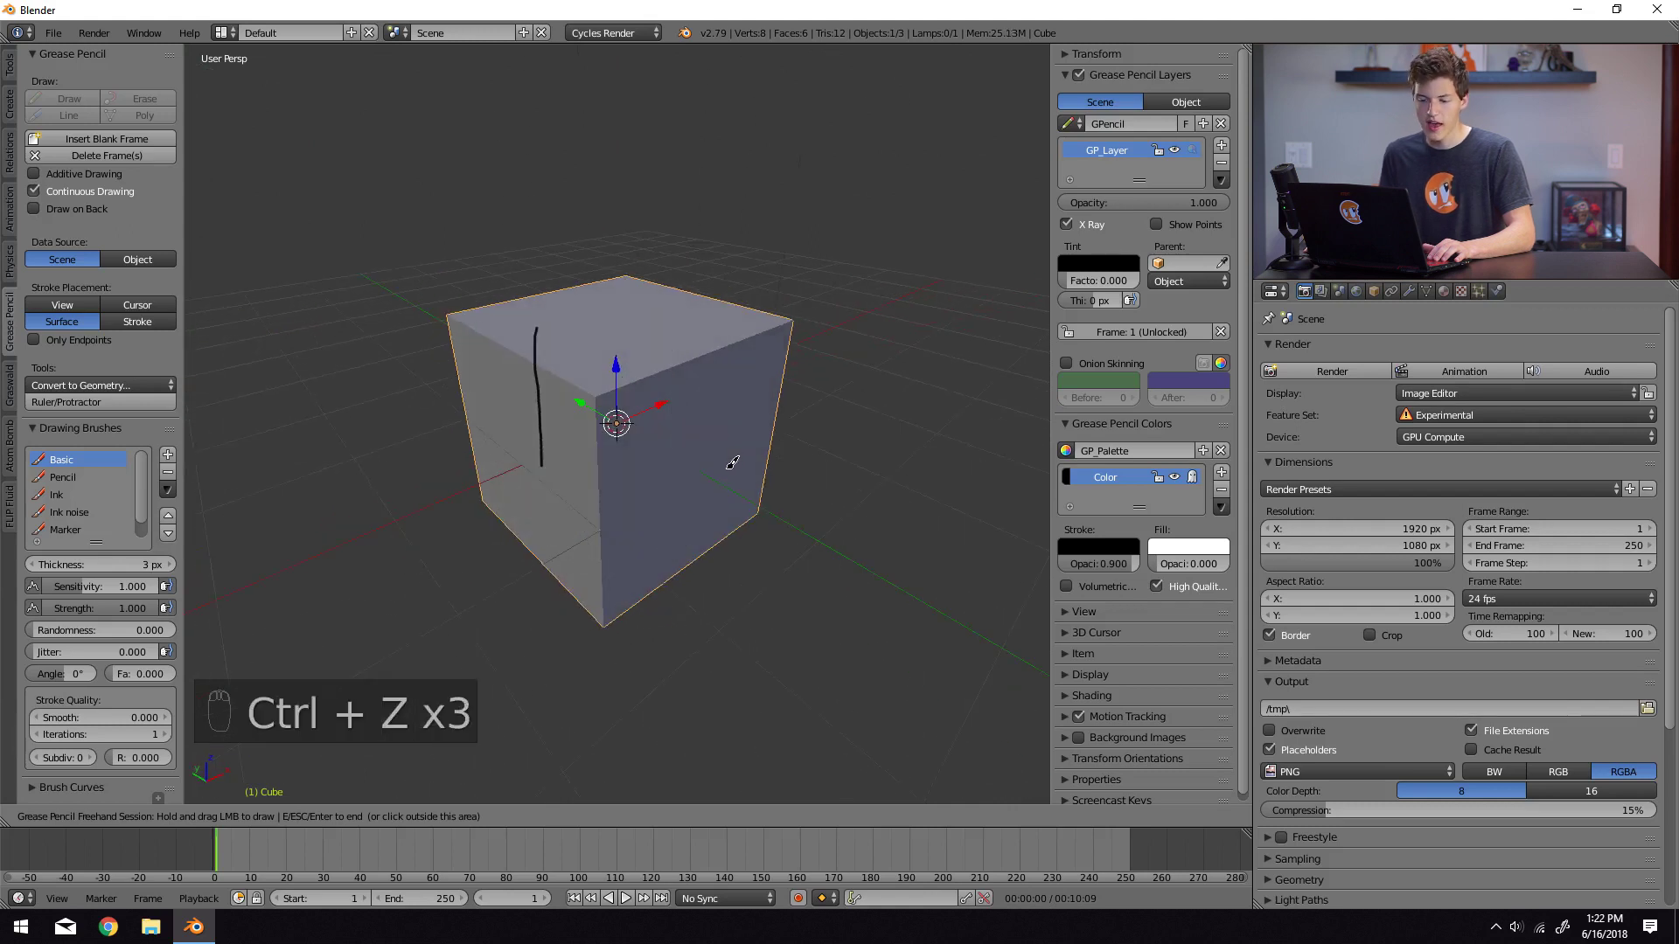
Switch Stroke Placement to Stroke and draw a black loop from upper left around the cube.
{"action": "left_click", "coordinate": [157, 329]}
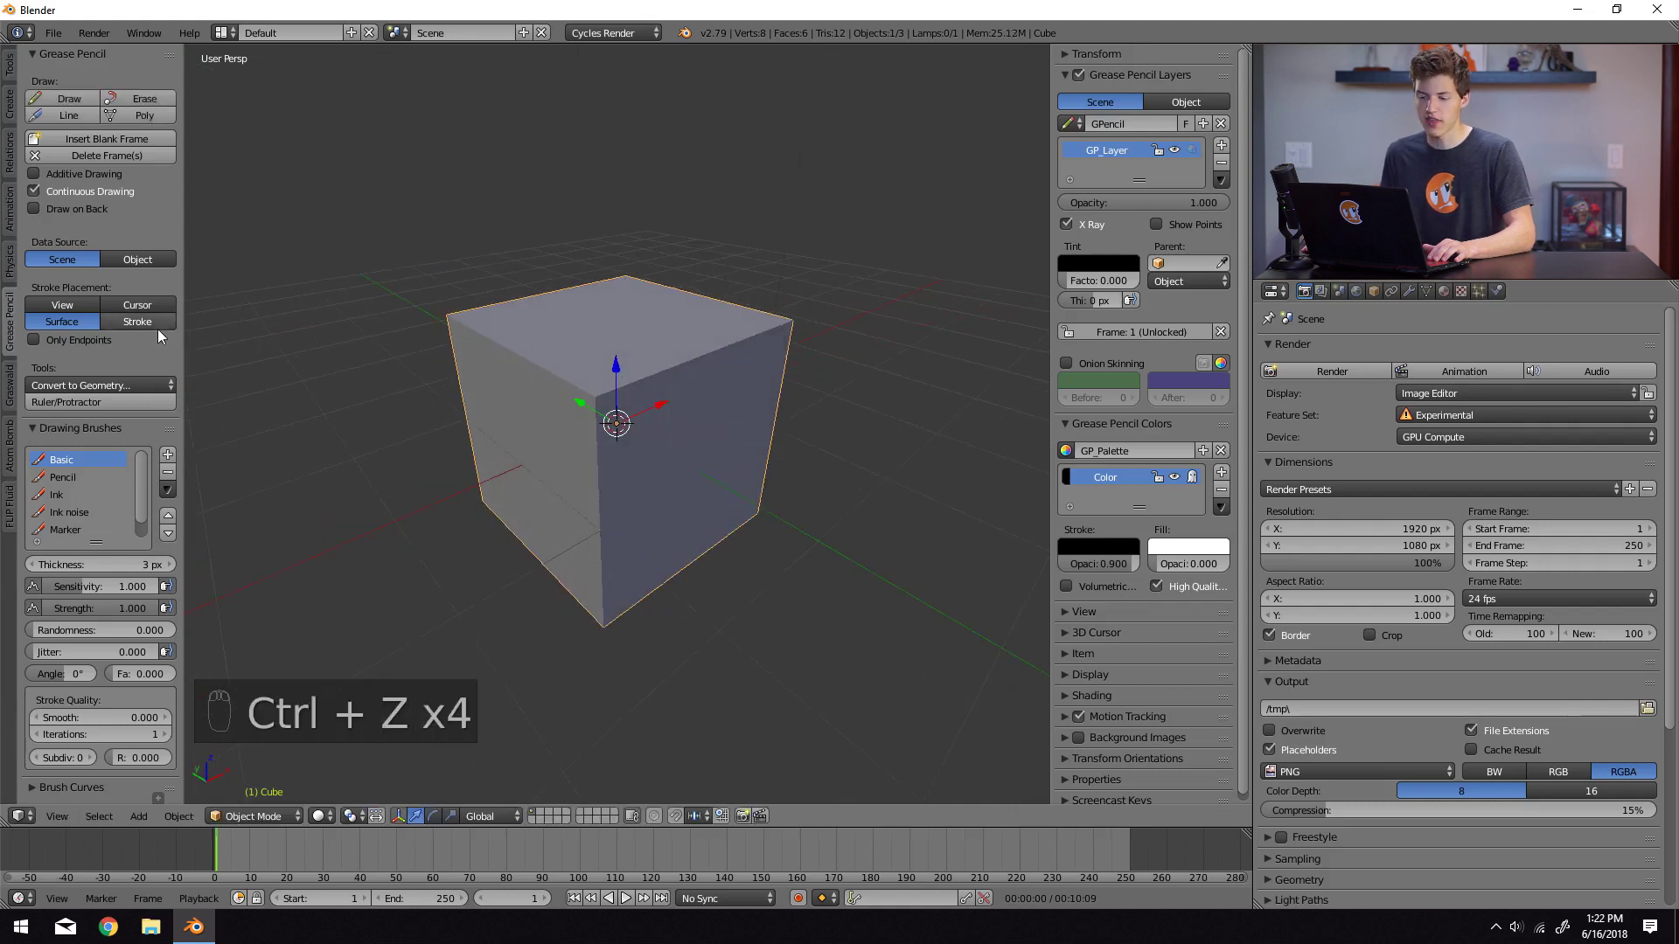
{"action": "left_click", "coordinate": [154, 327]}
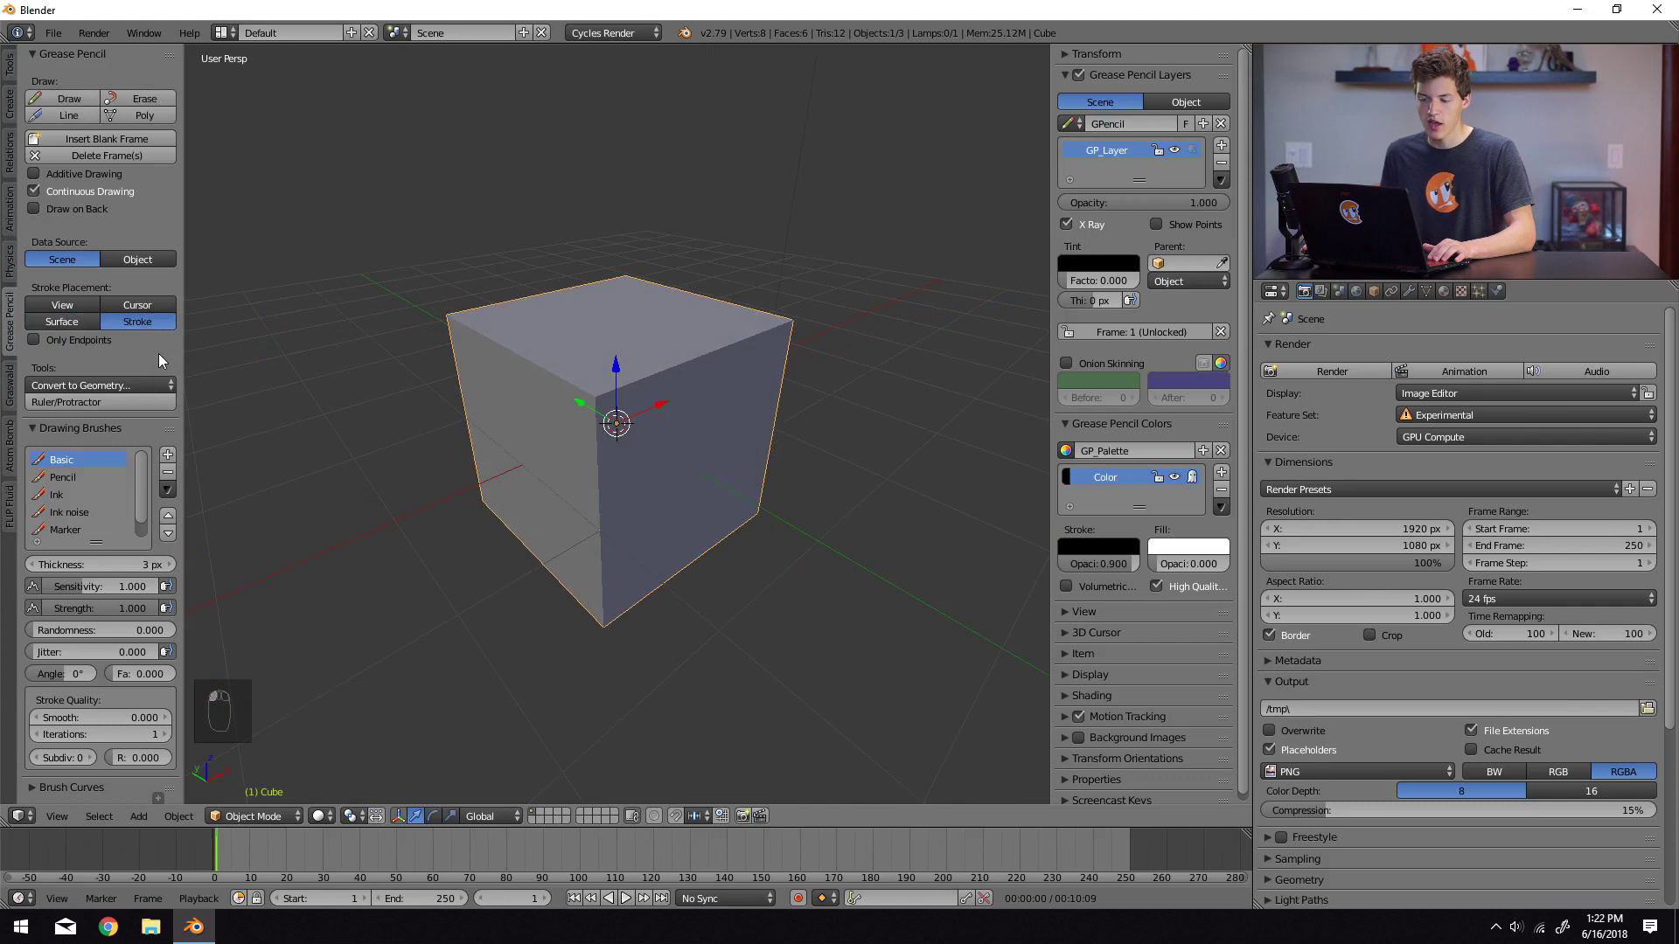
{"action": "left_click", "coordinate": [83, 94]}
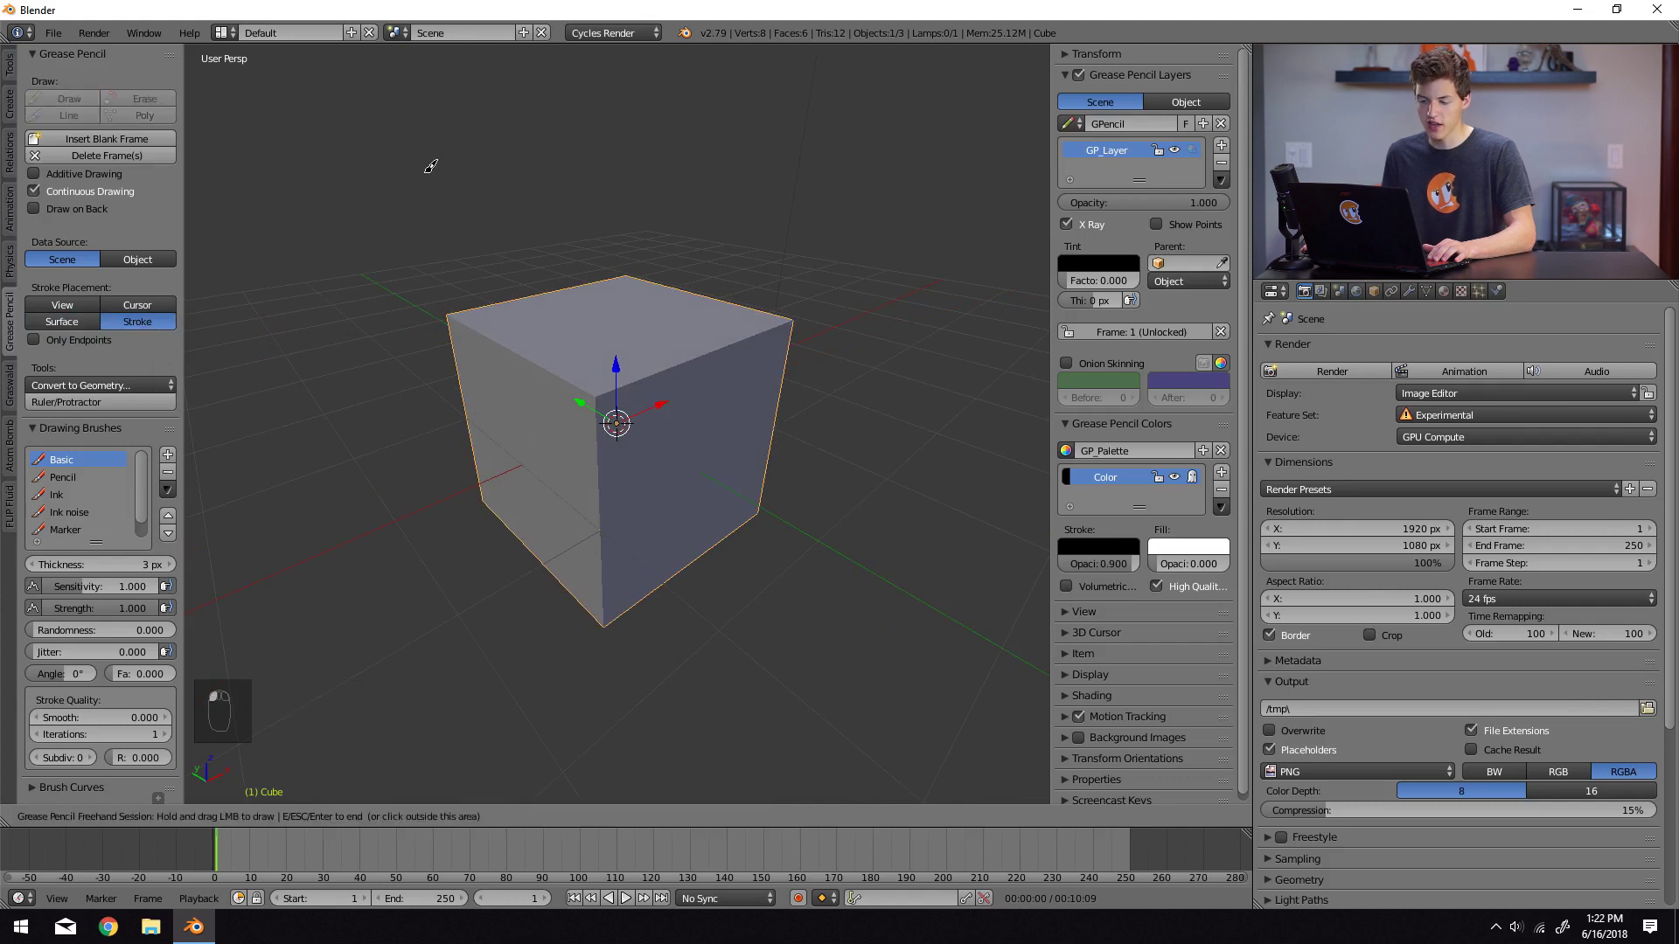
{"action": "left_click_drag", "start_coordinate": [427, 170], "coordinate": [634, 301]}
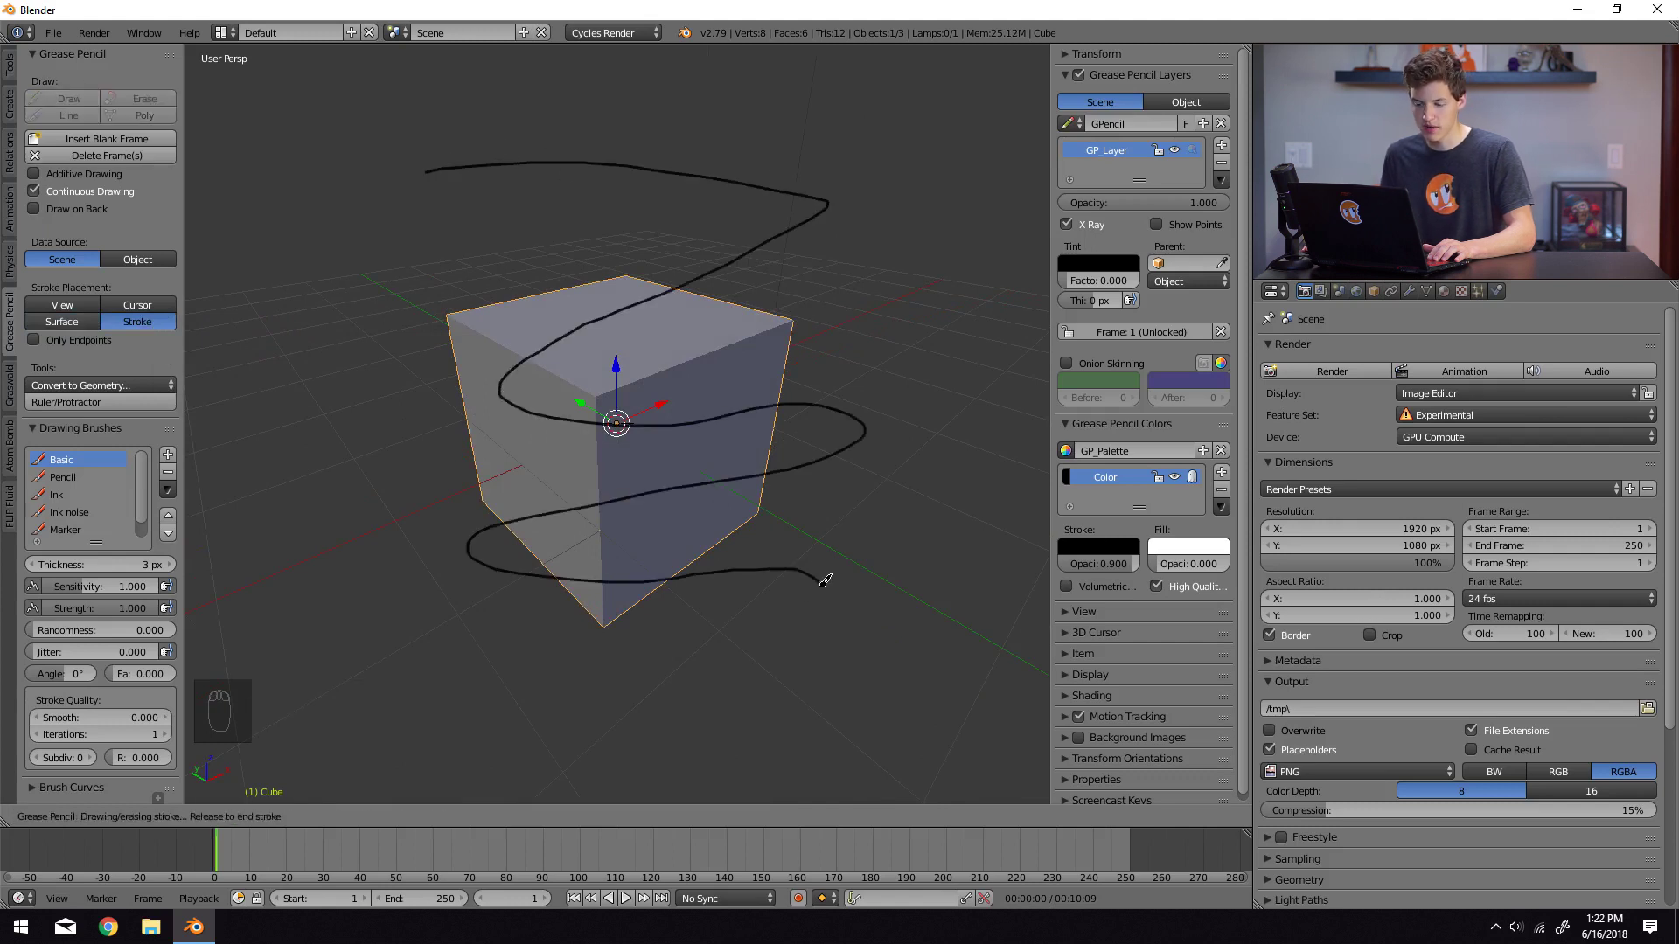
{"action": "left_click_drag", "start_coordinate": [519, 661], "coordinate": [520, 662]}
{"action": "mouse_move", "coordinate": [520, 662]}
{"action": "middle_mouse_down"}
{"action": "mouse_move", "coordinate": [790, 600]}
{"action": "mouse_move", "coordinate": [761, 619]}
{"action": "mouse_move", "coordinate": [644, 601]}
{"action": "mouse_move", "coordinate": [734, 611]}
{"action": "mouse_move", "coordinate": [610, 295]}
{"action": "mouse_move", "coordinate": [563, 311]}
{"action": "mouse_move", "coordinate": [654, 214]}
{"action": "mouse_move", "coordinate": [743, 254]}
{"action": "mouse_move", "coordinate": [735, 264]}
{"action": "middle_mouse_up"}
Draw more strokes joining the existing ones, orbiting between them, then undo all test strokes.
{"action": "mouse_move", "coordinate": [730, 264]}
{"action": "left_mouse_down"}
{"action": "mouse_move", "coordinate": [918, 262]}
{"action": "mouse_move", "coordinate": [1037, 350]}
{"action": "left_mouse_up"}
{"action": "mouse_move", "coordinate": [928, 380]}
{"action": "middle_mouse_down"}
{"action": "mouse_move", "coordinate": [873, 364]}
{"action": "mouse_move", "coordinate": [906, 342]}
{"action": "mouse_move", "coordinate": [865, 364]}
{"action": "middle_mouse_up"}
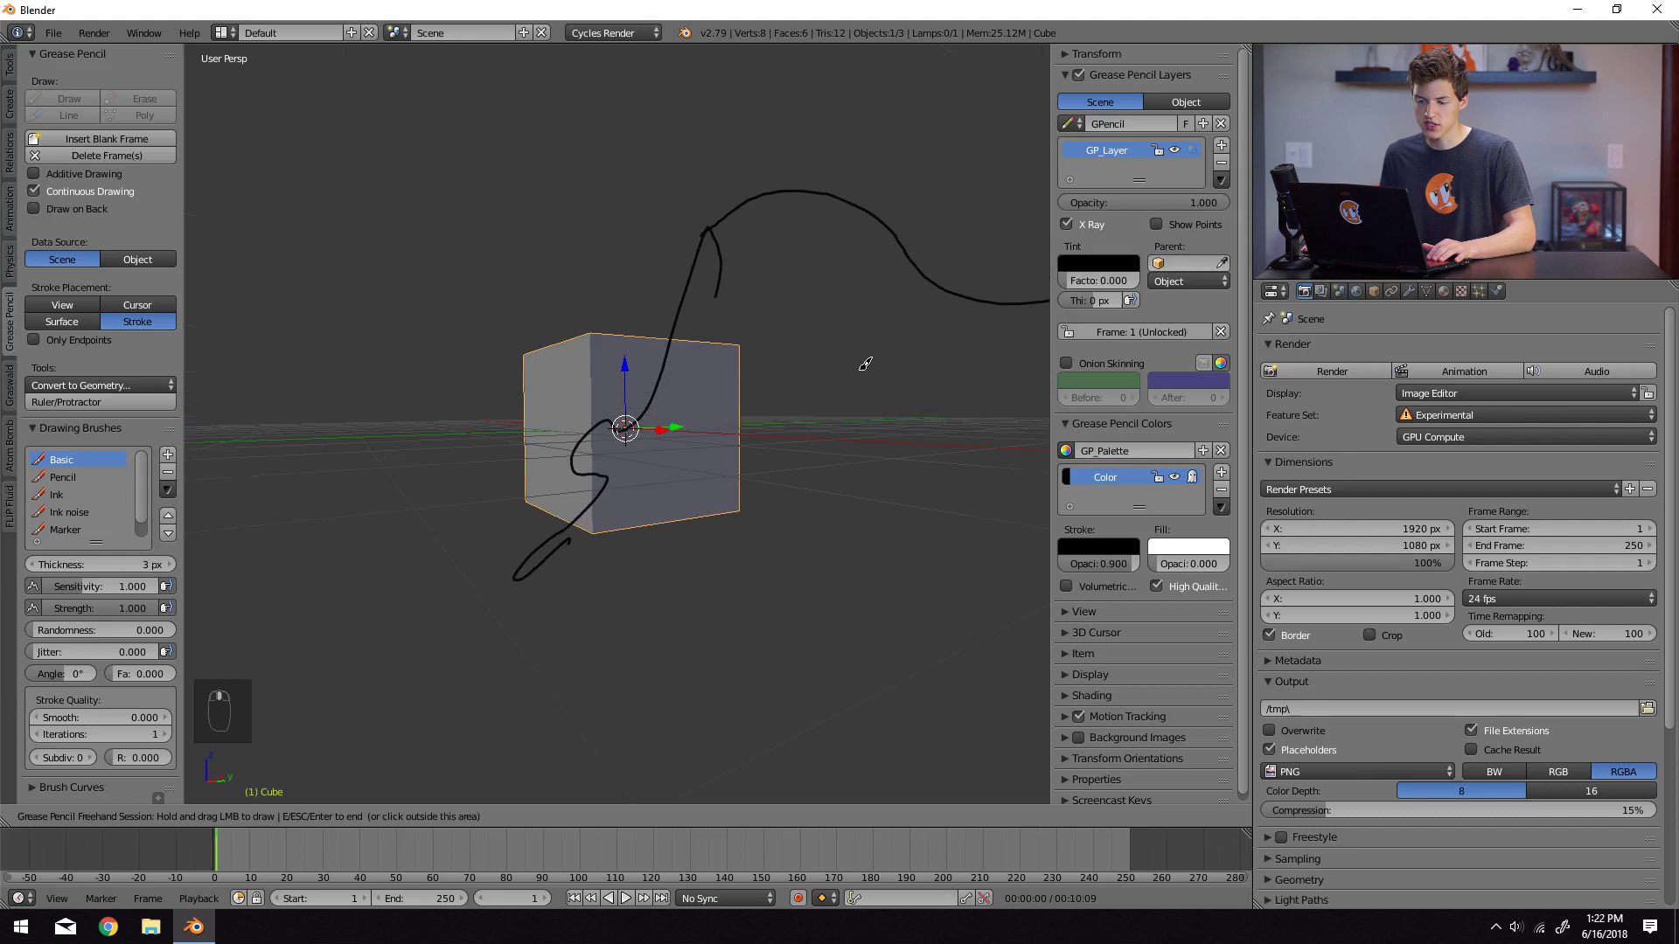
{"action": "left_click_drag", "start_coordinate": [729, 256], "coordinate": [799, 270]}
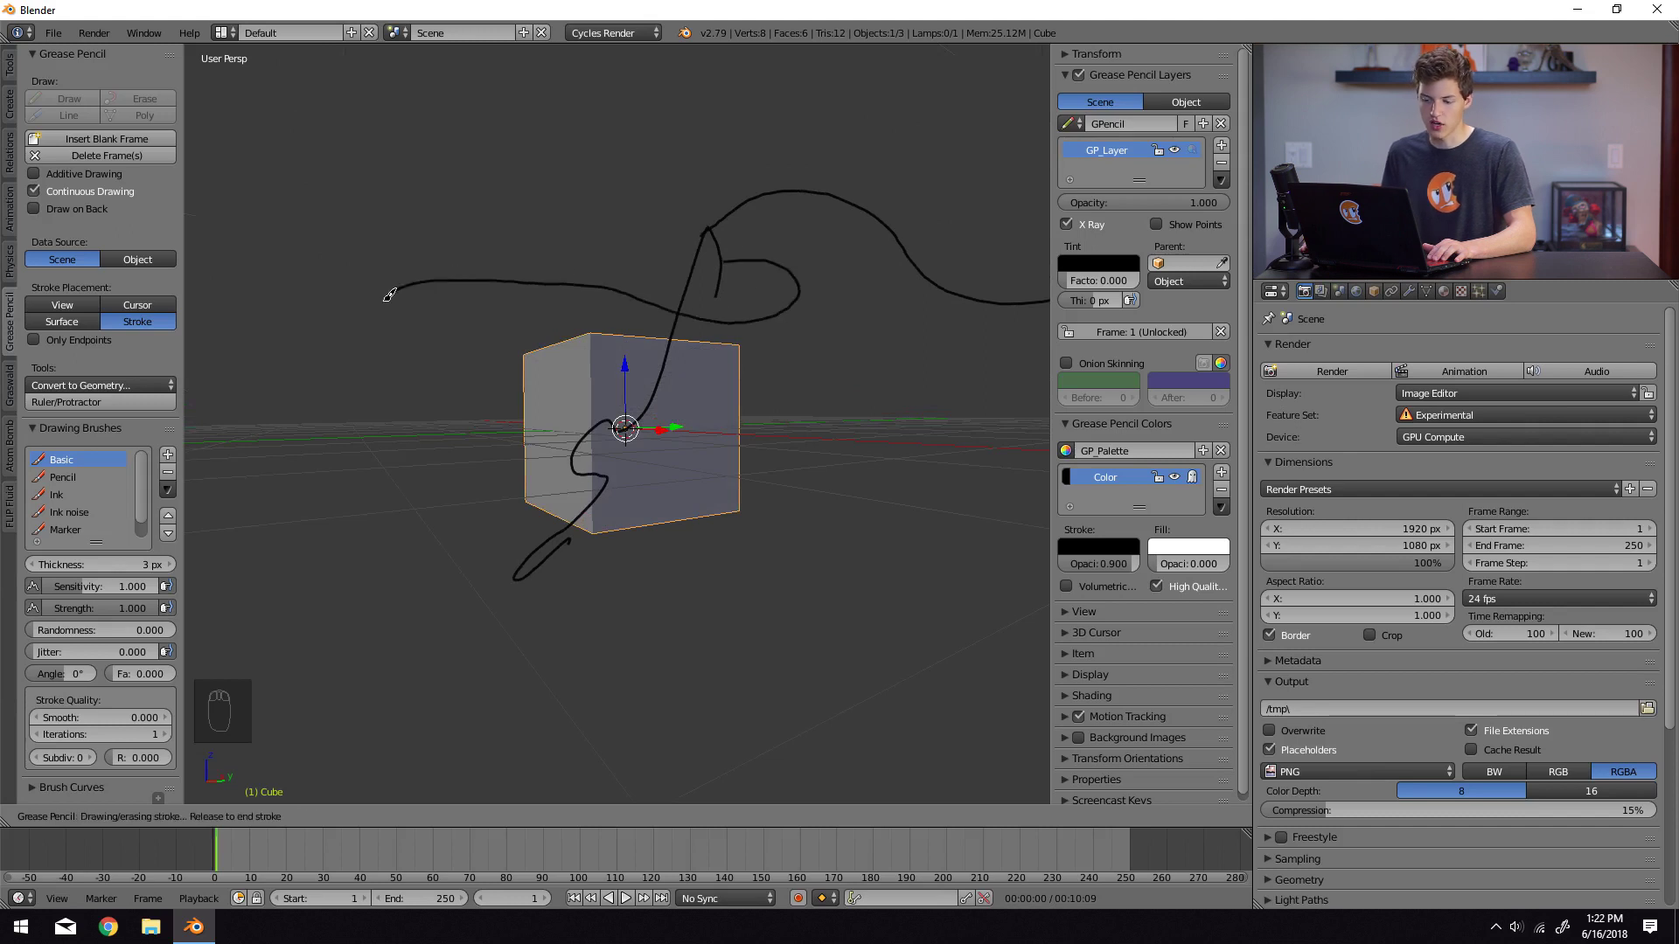
{"action": "mouse_move", "coordinate": [390, 295]}
{"action": "middle_mouse_down"}
{"action": "mouse_move", "coordinate": [723, 454]}
{"action": "mouse_move", "coordinate": [854, 487]}
{"action": "mouse_move", "coordinate": [970, 423]}
{"action": "mouse_move", "coordinate": [1009, 455]}
{"action": "mouse_move", "coordinate": [750, 387]}
{"action": "mouse_move", "coordinate": [794, 380]}
{"action": "middle_mouse_up"}
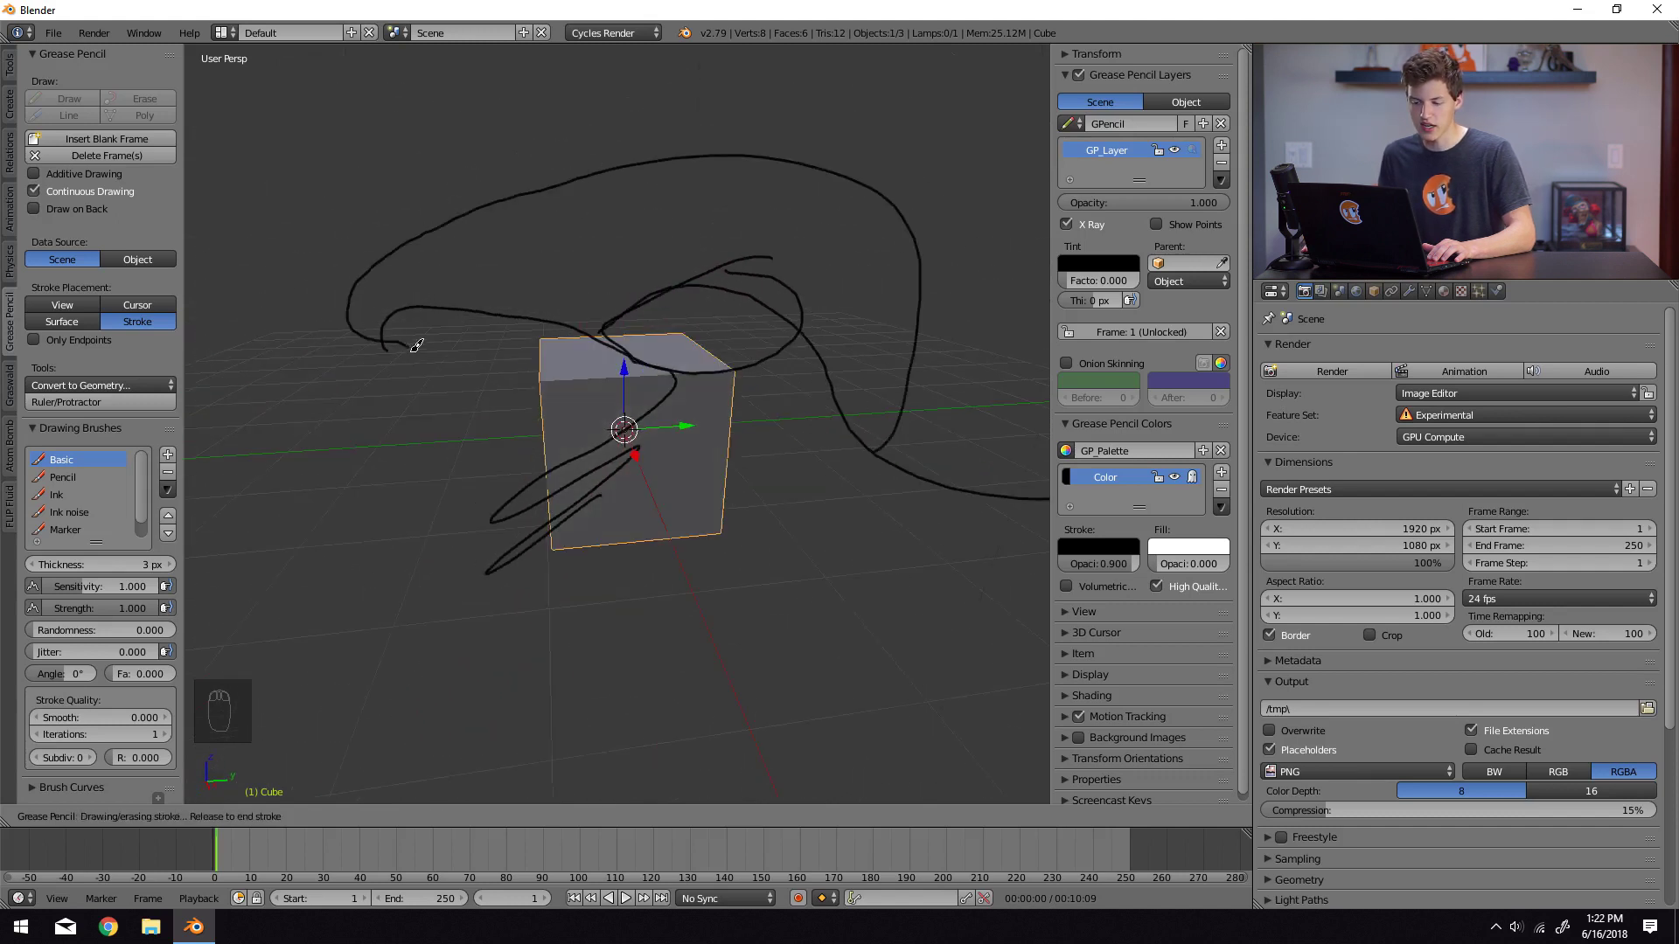
{"action": "left_click_drag", "start_coordinate": [417, 345], "coordinate": [419, 348]}
{"action": "mouse_move", "coordinate": [420, 348]}
{"action": "middle_mouse_down"}
{"action": "mouse_move", "coordinate": [778, 412]}
{"action": "mouse_move", "coordinate": [457, 374]}
{"action": "mouse_move", "coordinate": [341, 375]}
{"action": "mouse_move", "coordinate": [387, 399]}
{"action": "mouse_move", "coordinate": [367, 374]}
{"action": "mouse_move", "coordinate": [347, 410]}
{"action": "middle_mouse_up"}
{"action": "key", "text": "ctrl+z"}
{"action": "key", "text": "ctrl+z"}
{"action": "key", "text": "ctrl+z"}
{"action": "key", "text": "ctrl+z"}
{"action": "key", "text": "ctrl+z"}
{"action": "key", "text": "ctrl+z"}
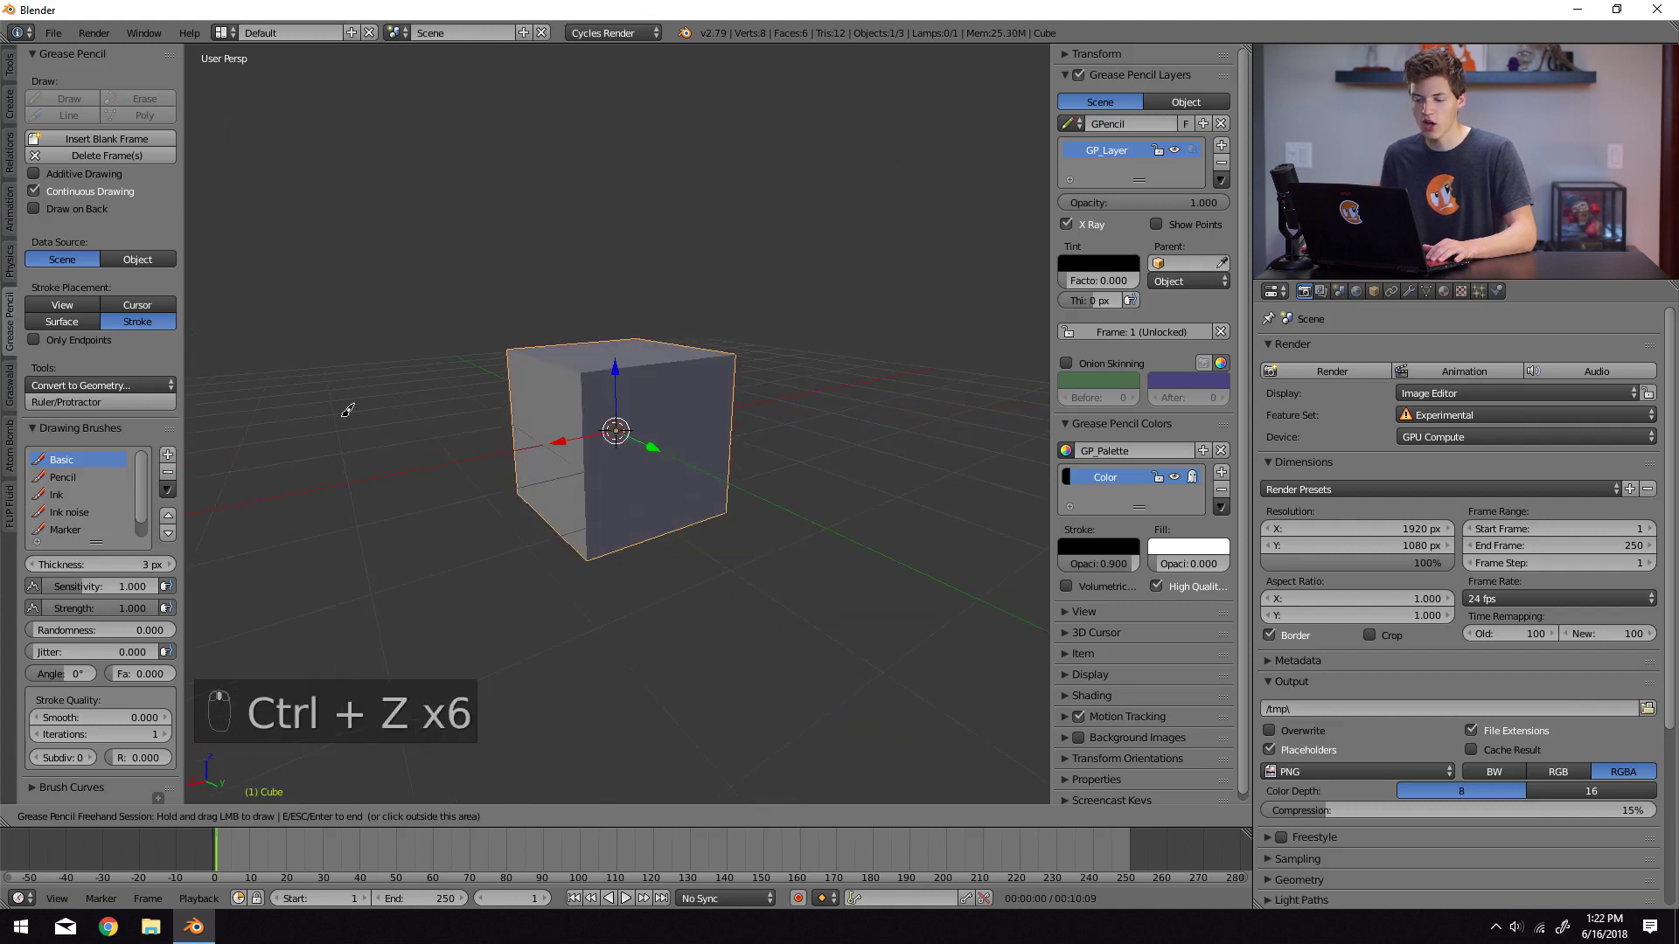
Set Stroke Placement to Surface and draw a first arch ending on the cube's face, orbiting to check.
{"action": "left_click", "coordinate": [77, 343]}
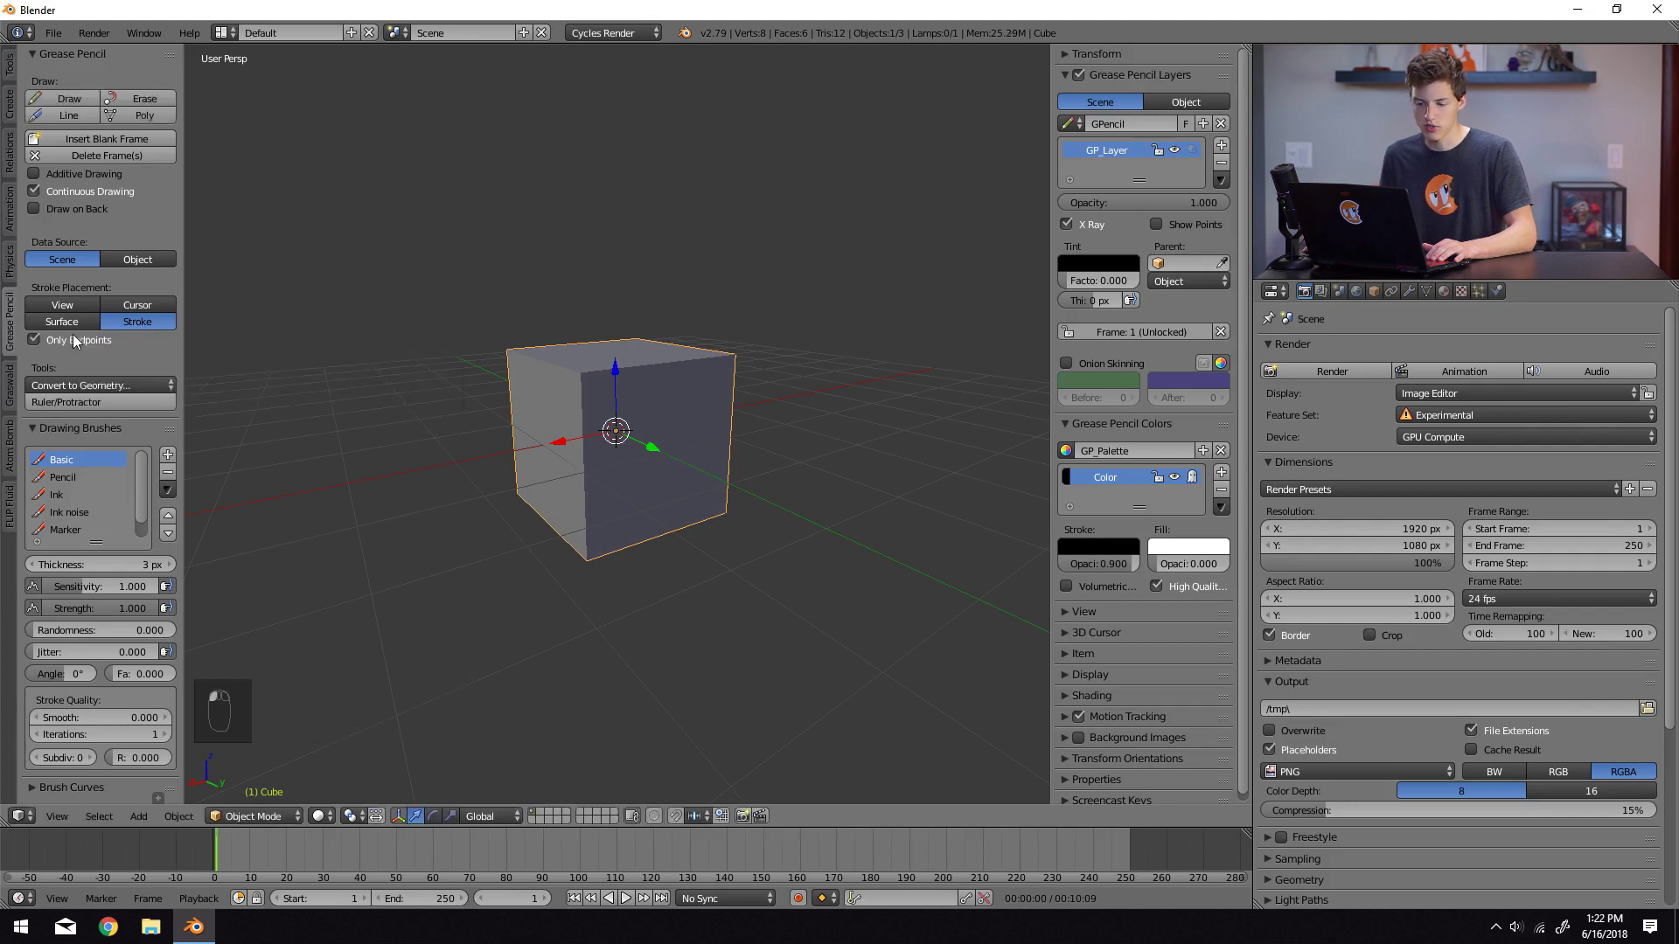
{"action": "left_click", "coordinate": [71, 323]}
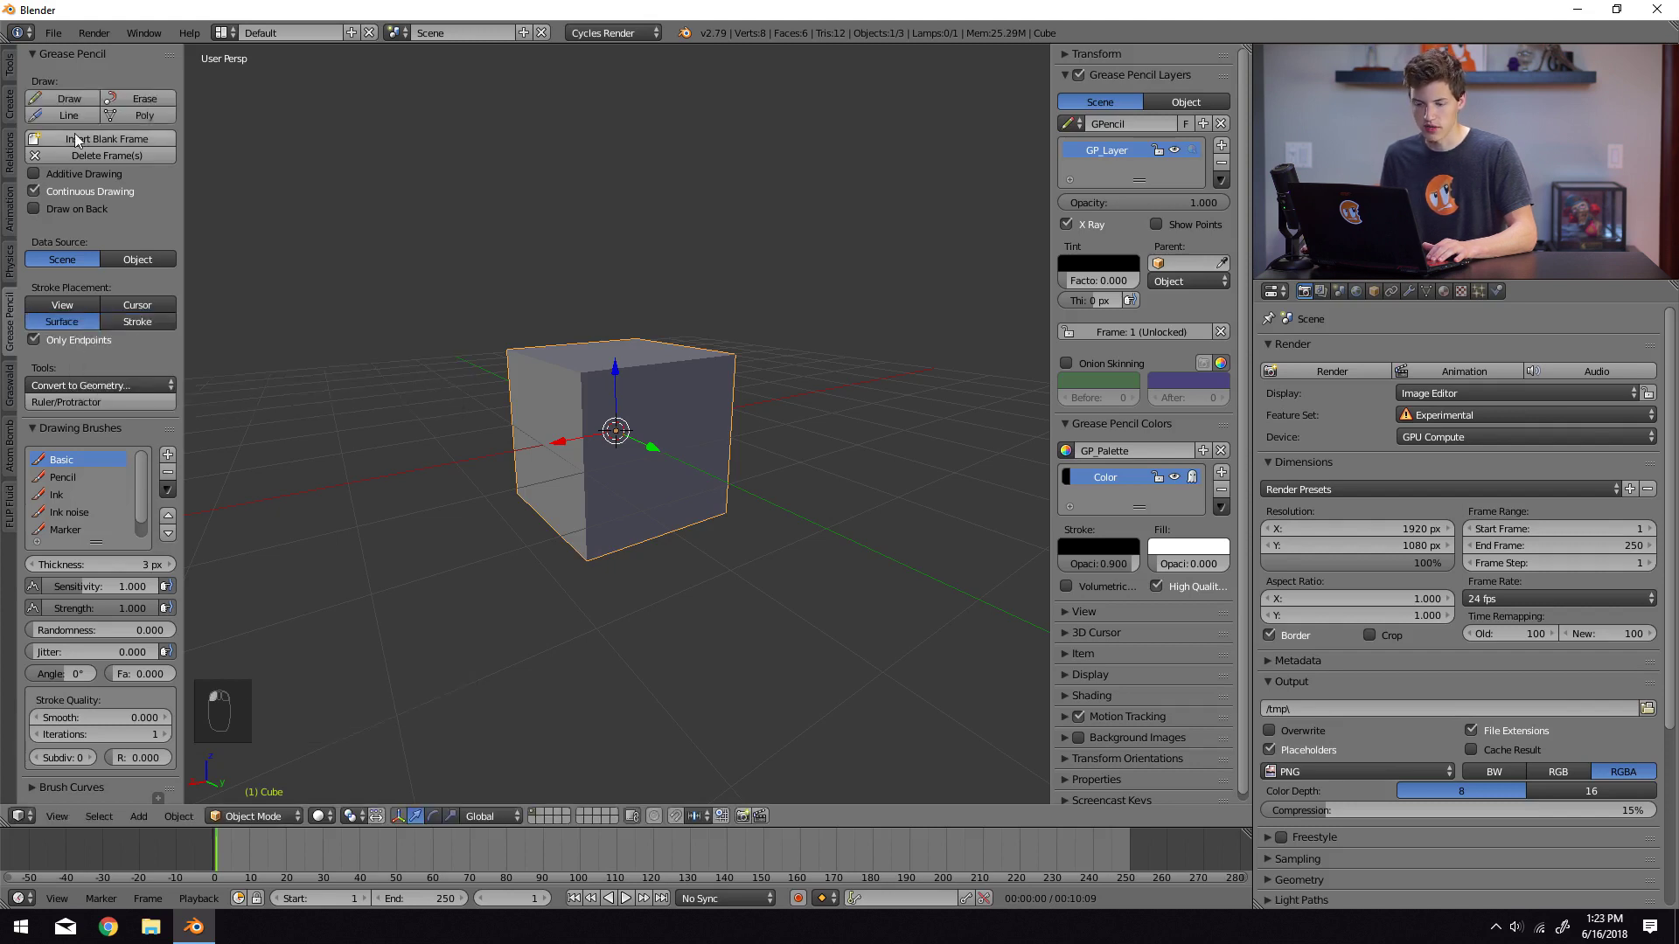
{"action": "left_click", "coordinate": [70, 100]}
{"action": "scroll", "coordinate": [577, 446], "scroll_direction": "up", "scroll_amount": 4}
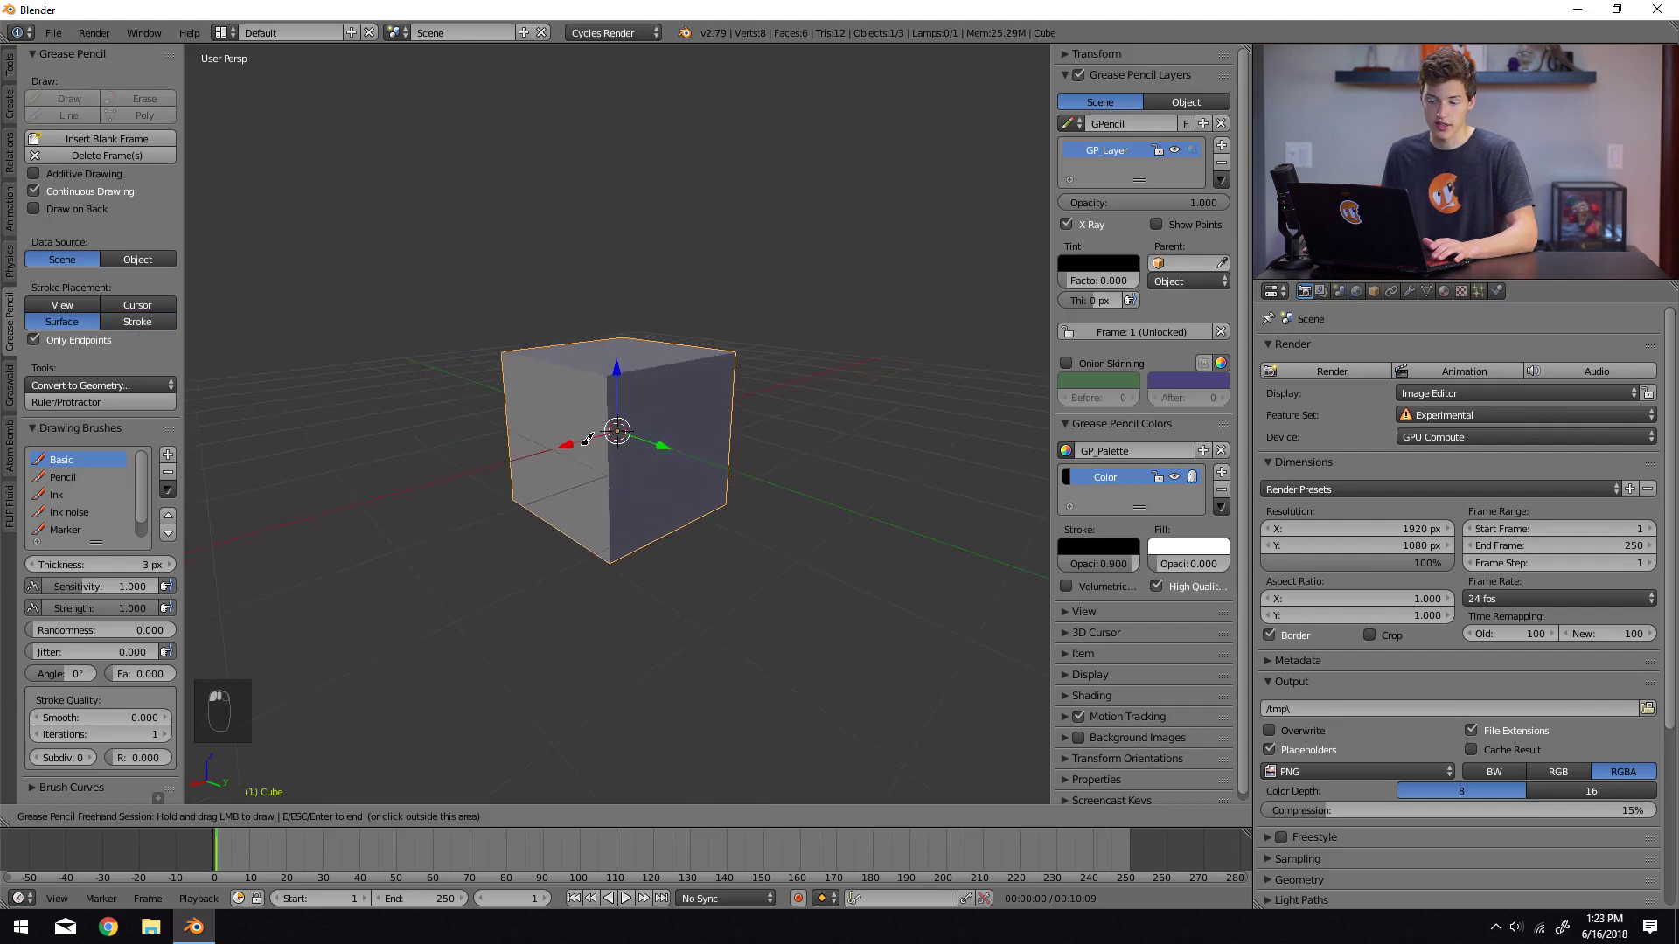
{"action": "middle_click_drag", "start_coordinate": [602, 467], "coordinate": [610, 435]}
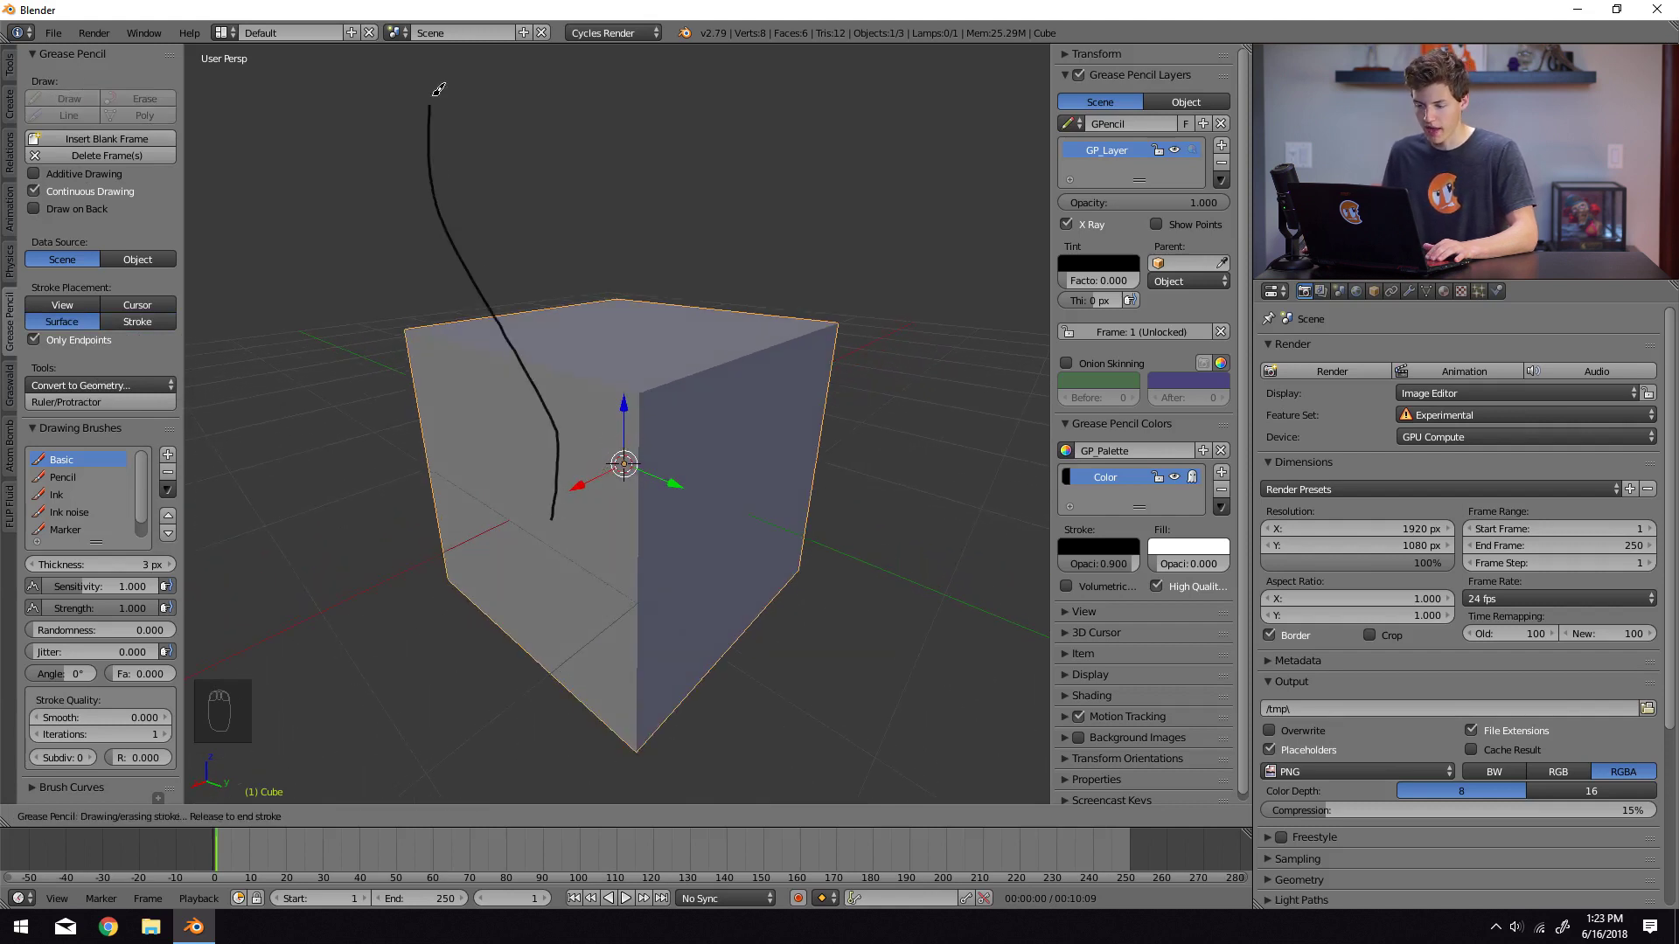
{"action": "left_click_drag", "start_coordinate": [715, 460], "coordinate": [717, 462]}
{"action": "mouse_move", "coordinate": [717, 461]}
{"action": "middle_mouse_down"}
{"action": "mouse_move", "coordinate": [738, 494]}
{"action": "mouse_move", "coordinate": [794, 487]}
{"action": "mouse_move", "coordinate": [770, 411]}
{"action": "mouse_move", "coordinate": [461, 468]}
{"action": "mouse_move", "coordinate": [656, 508]}
{"action": "middle_mouse_up"}
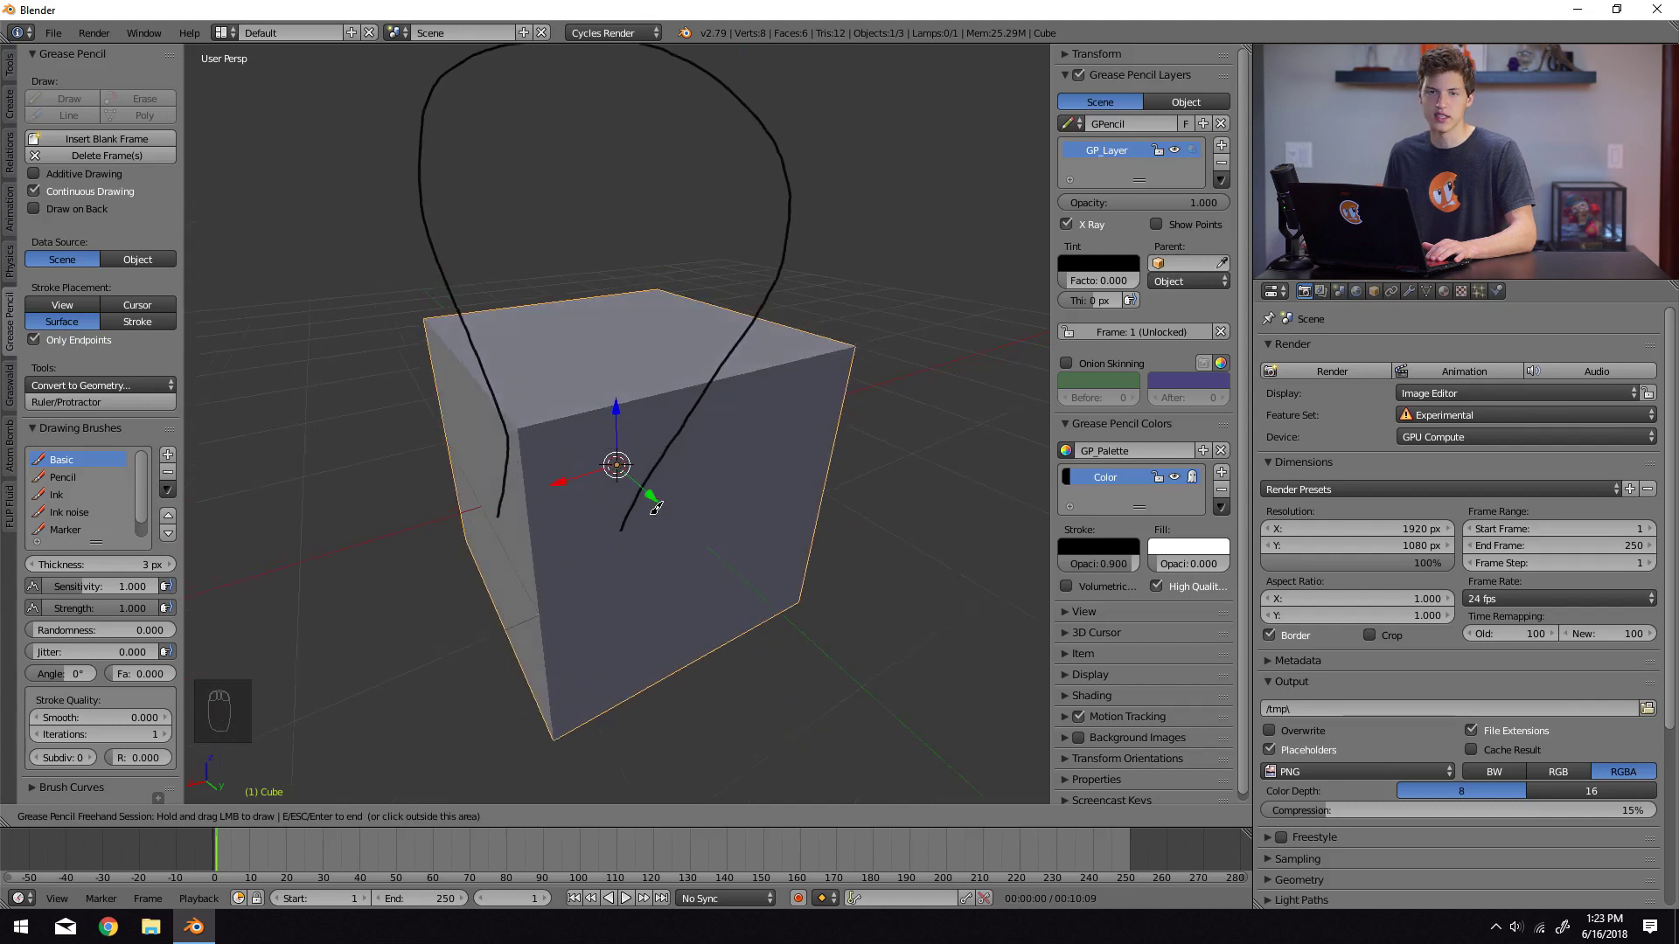
{"action": "middle_click_drag", "start_coordinate": [805, 326], "coordinate": [780, 201]}
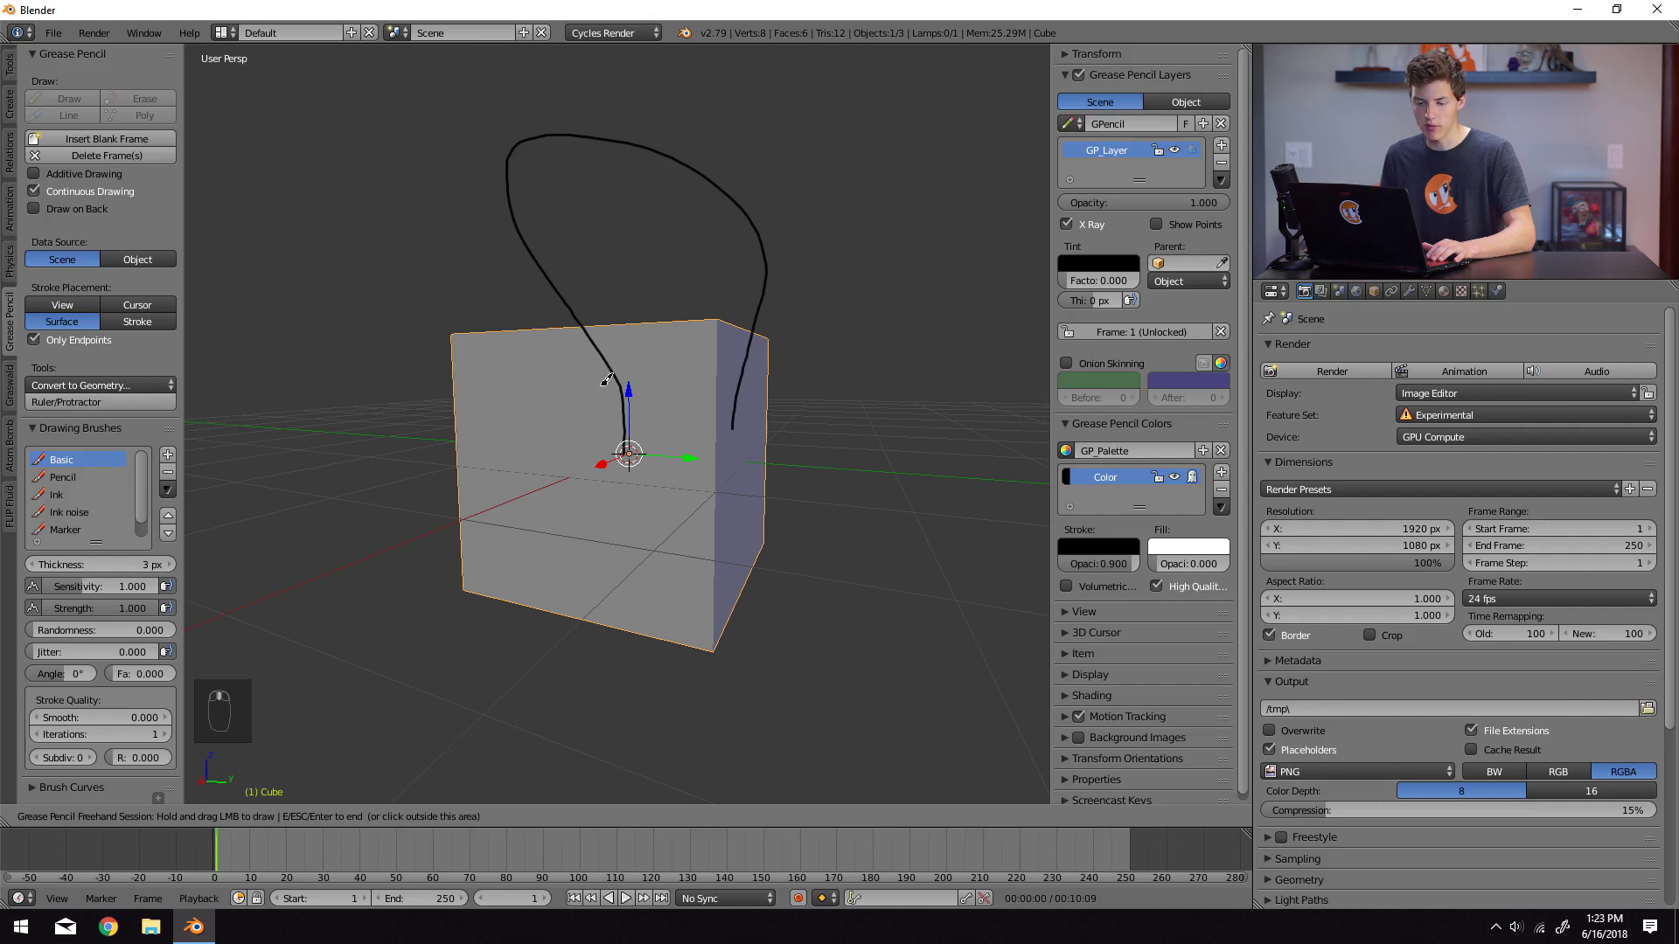
{"action": "middle_click_drag", "start_coordinate": [607, 380], "coordinate": [560, 422]}
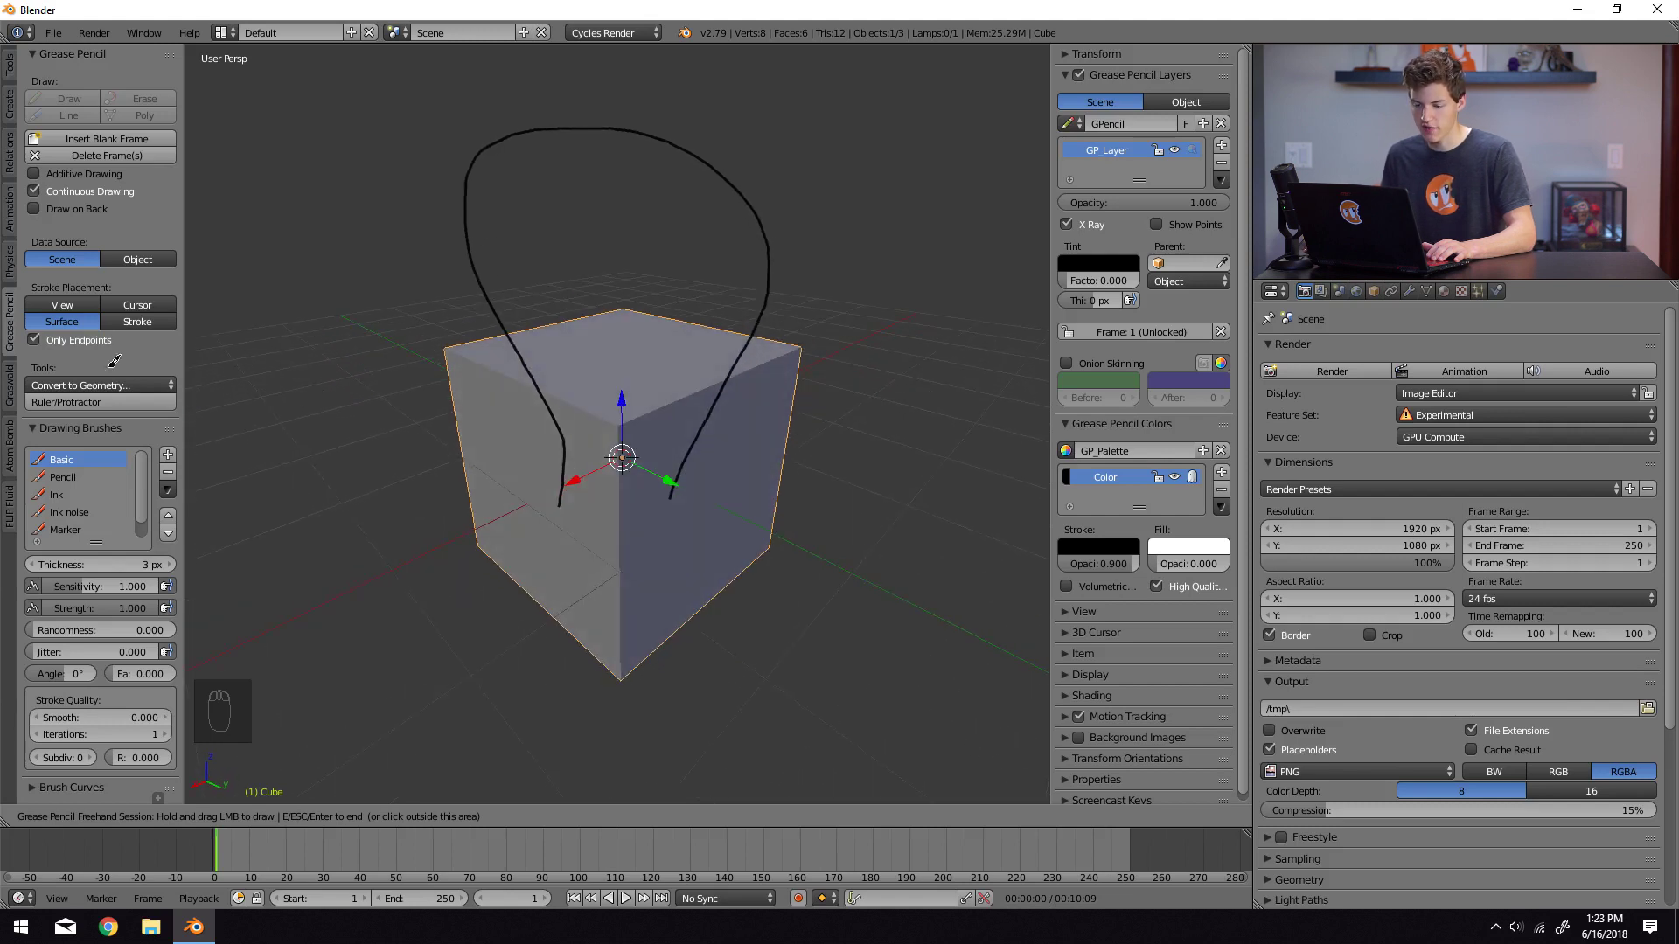
{"action": "key", "text": "Escape"}
Draw a second arch over the cube and orbit to a high view to check it.
{"action": "left_click", "coordinate": [76, 105]}
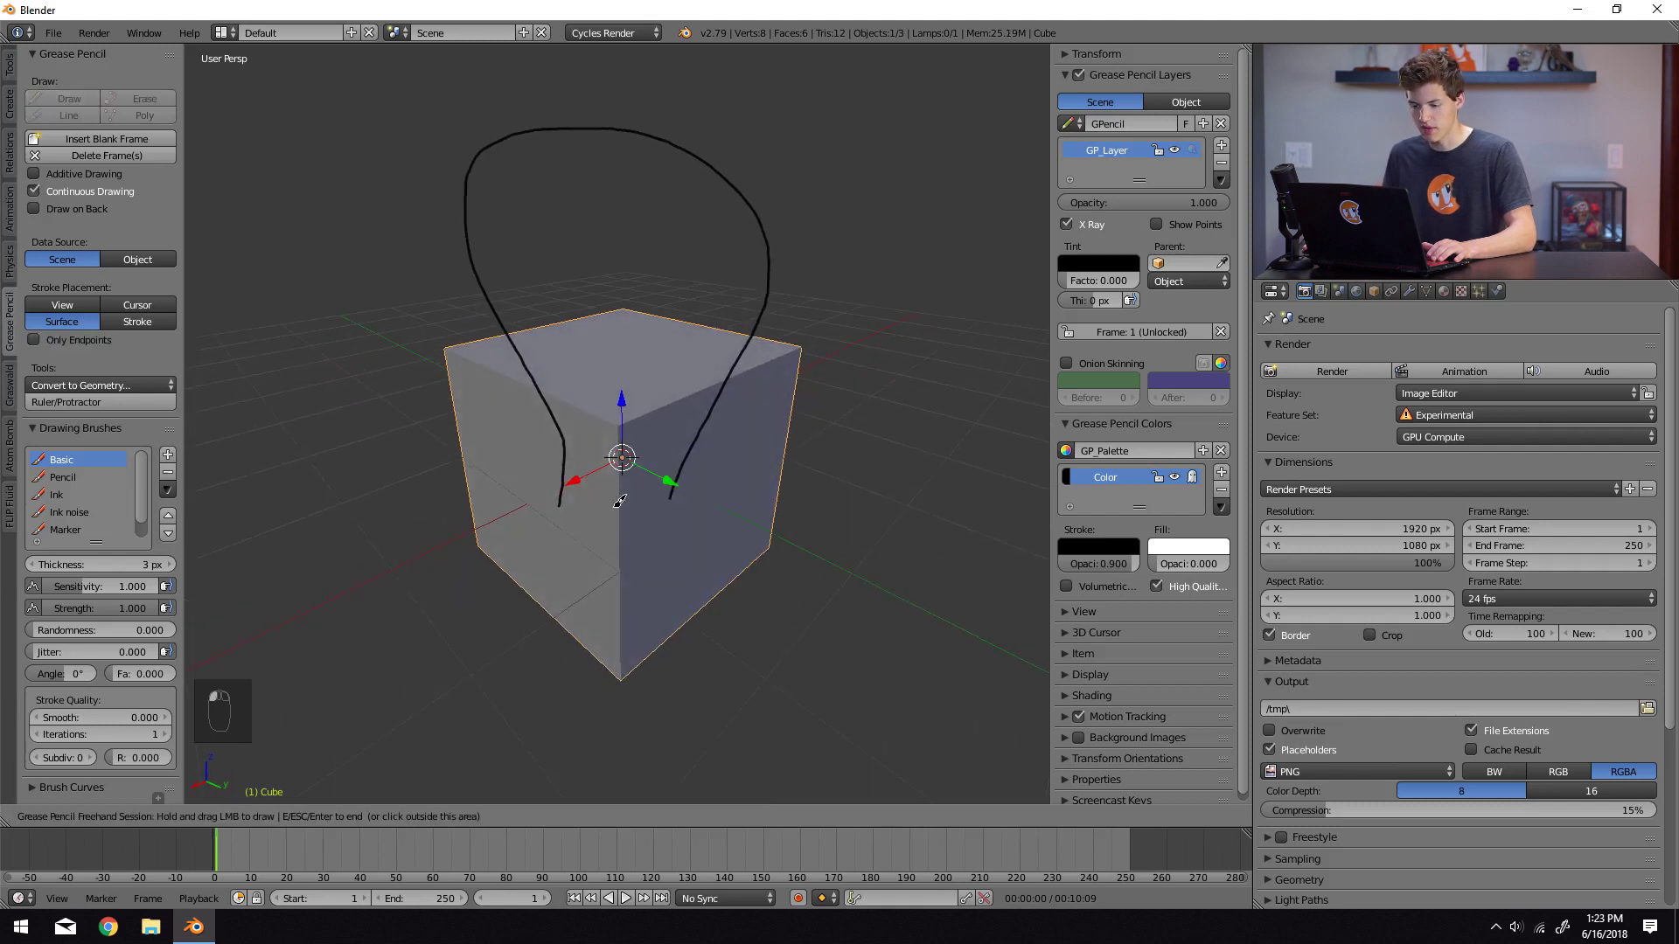
{"action": "left_click_drag", "start_coordinate": [595, 495], "coordinate": [595, 479]}
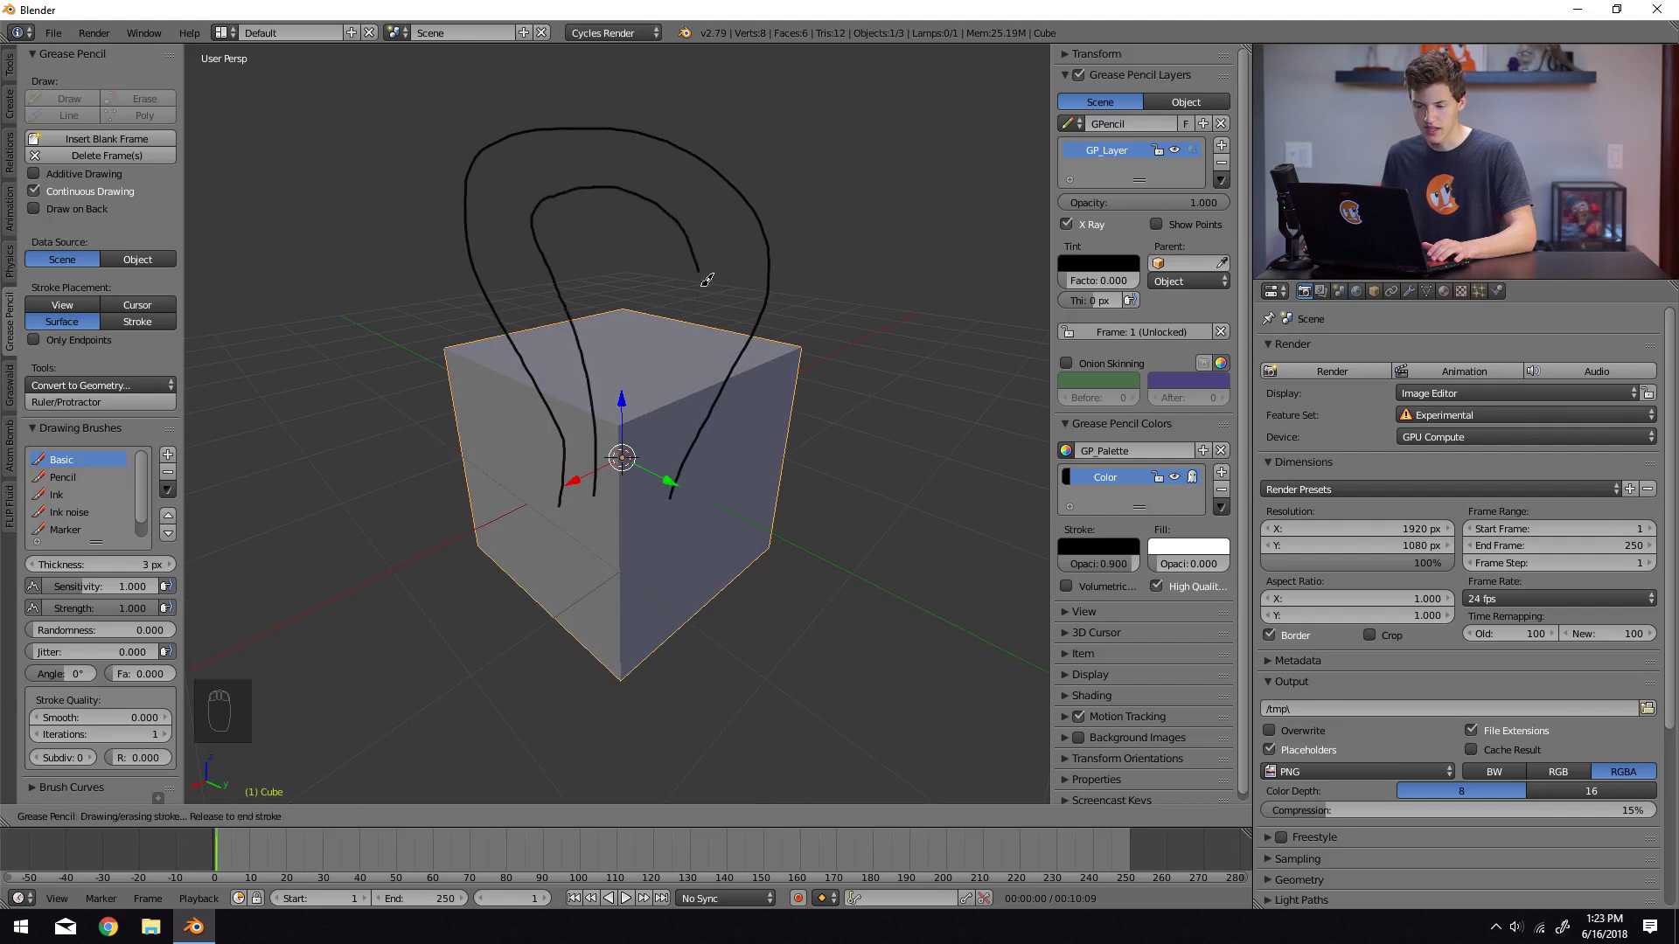
{"action": "left_click_drag", "start_coordinate": [671, 439], "coordinate": [671, 437]}
{"action": "mouse_move", "coordinate": [672, 437]}
{"action": "middle_mouse_down"}
{"action": "mouse_move", "coordinate": [832, 480]}
{"action": "mouse_move", "coordinate": [787, 460]}
{"action": "mouse_move", "coordinate": [669, 461]}
{"action": "mouse_move", "coordinate": [647, 419]}
{"action": "mouse_move", "coordinate": [603, 490]}
{"action": "mouse_move", "coordinate": [468, 574]}
{"action": "mouse_move", "coordinate": [645, 463]}
{"action": "mouse_move", "coordinate": [641, 435]}
{"action": "middle_mouse_up"}
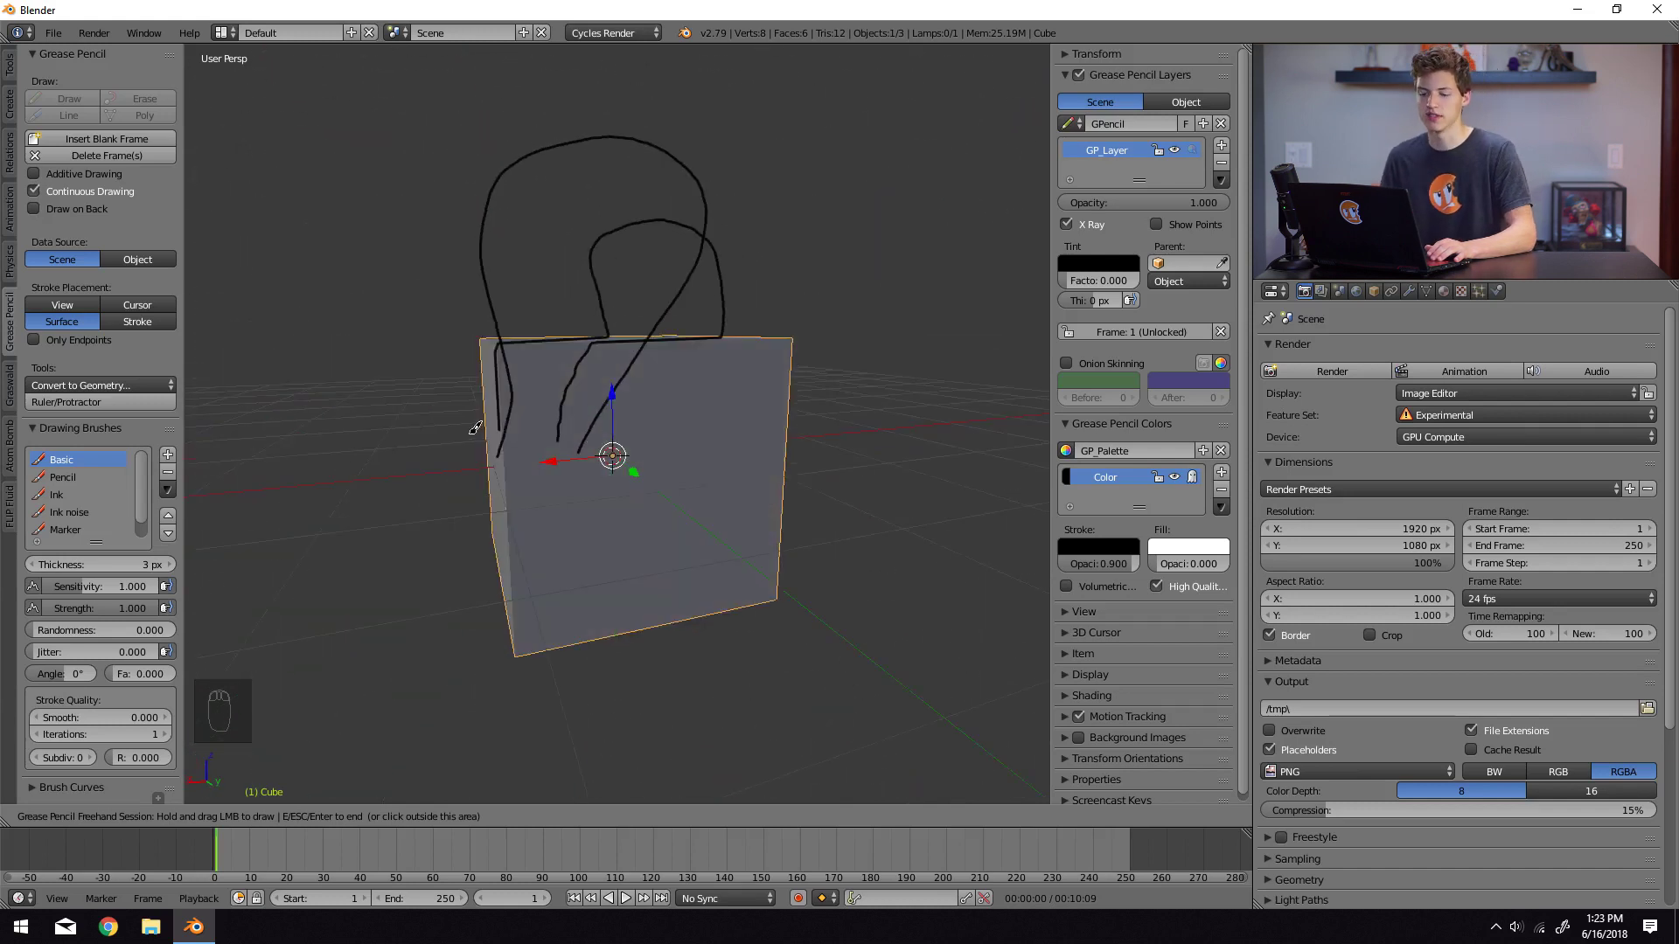
{"action": "middle_click_drag", "start_coordinate": [475, 427], "coordinate": [622, 600]}
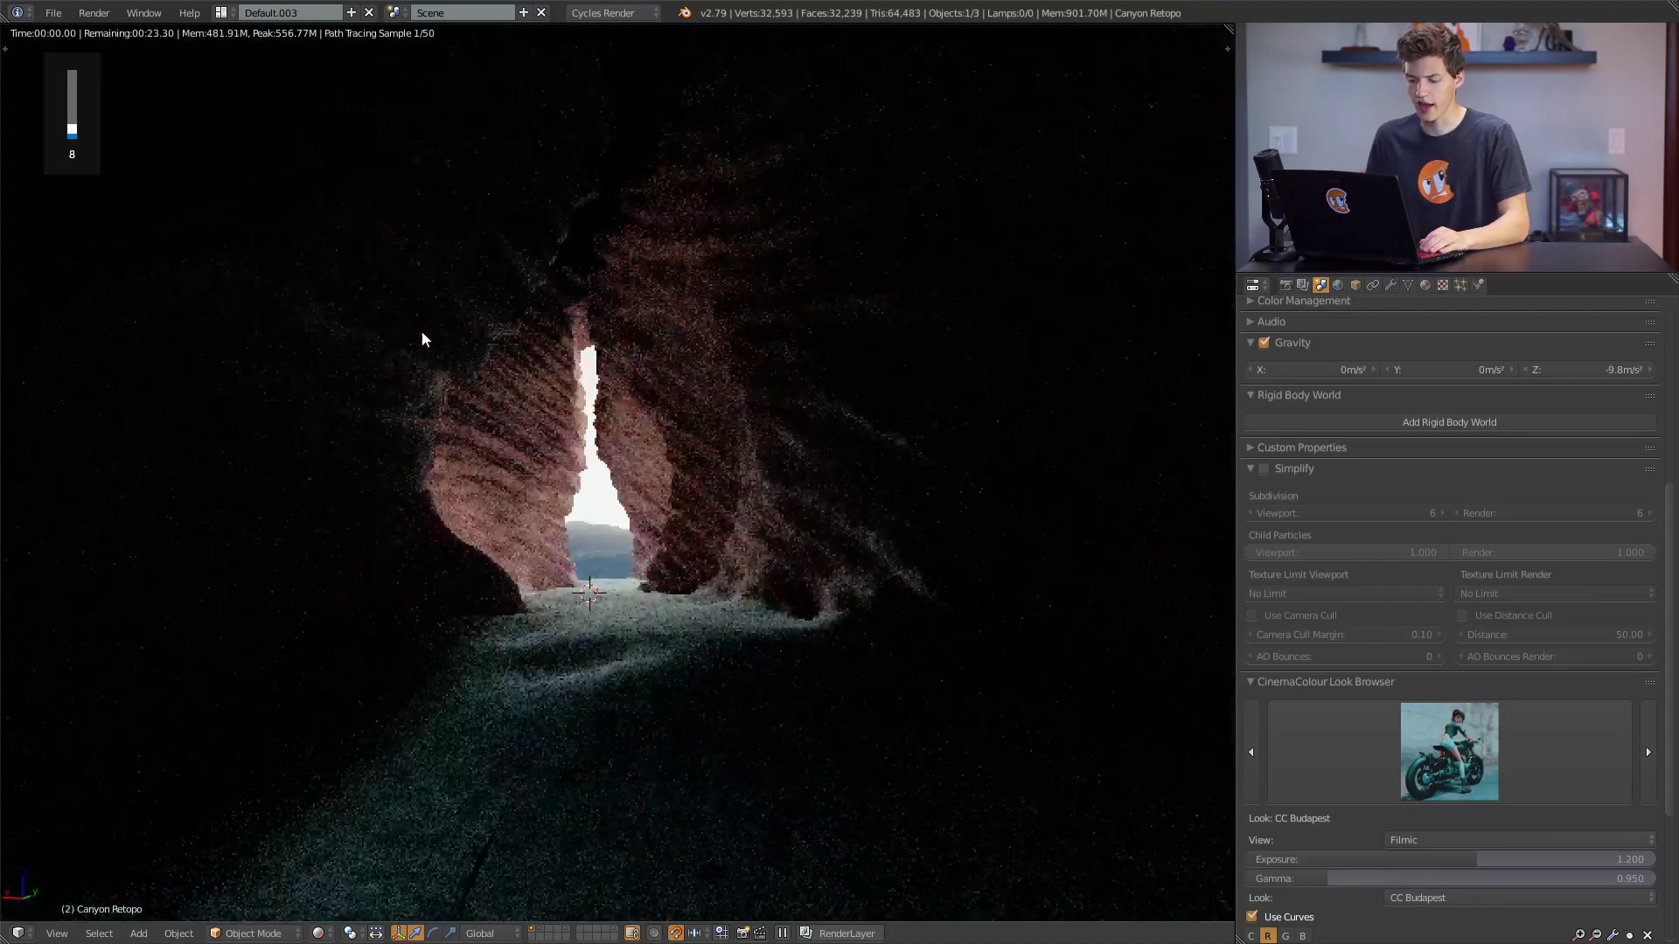
Zoom around the rendered canyon, then look through the scene camera with Numpad 0.
{"action": "scroll", "coordinate": [674, 443], "scroll_direction": "up", "scroll_amount": 5}
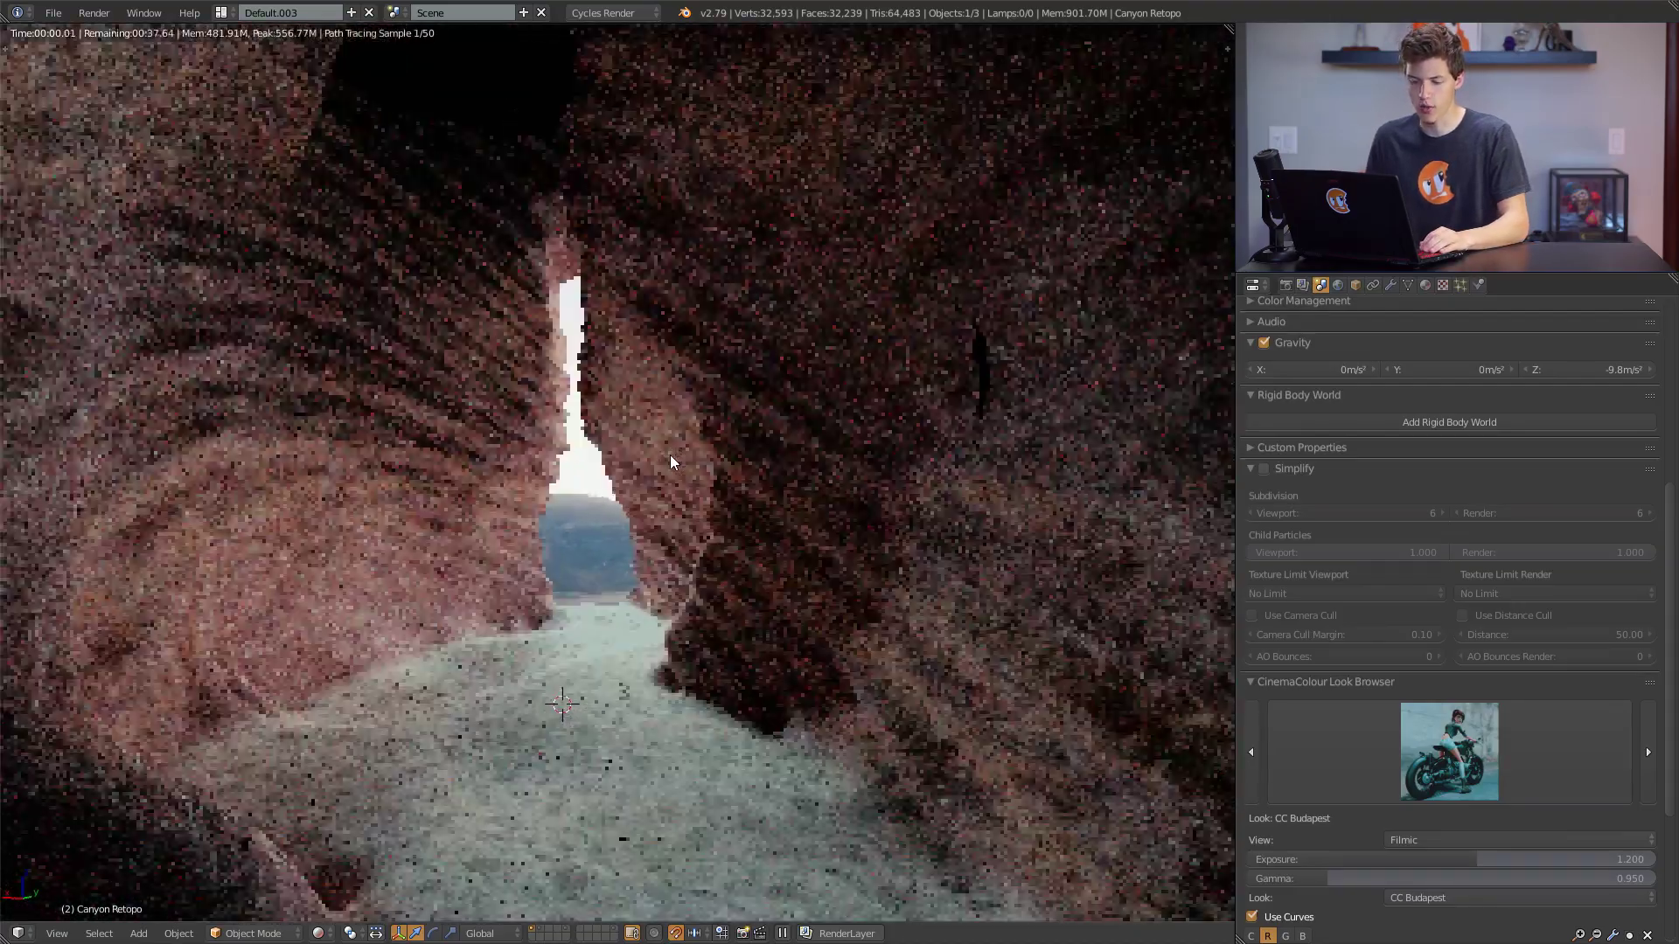
{"action": "scroll", "coordinate": [670, 456], "scroll_direction": "down", "scroll_amount": 4}
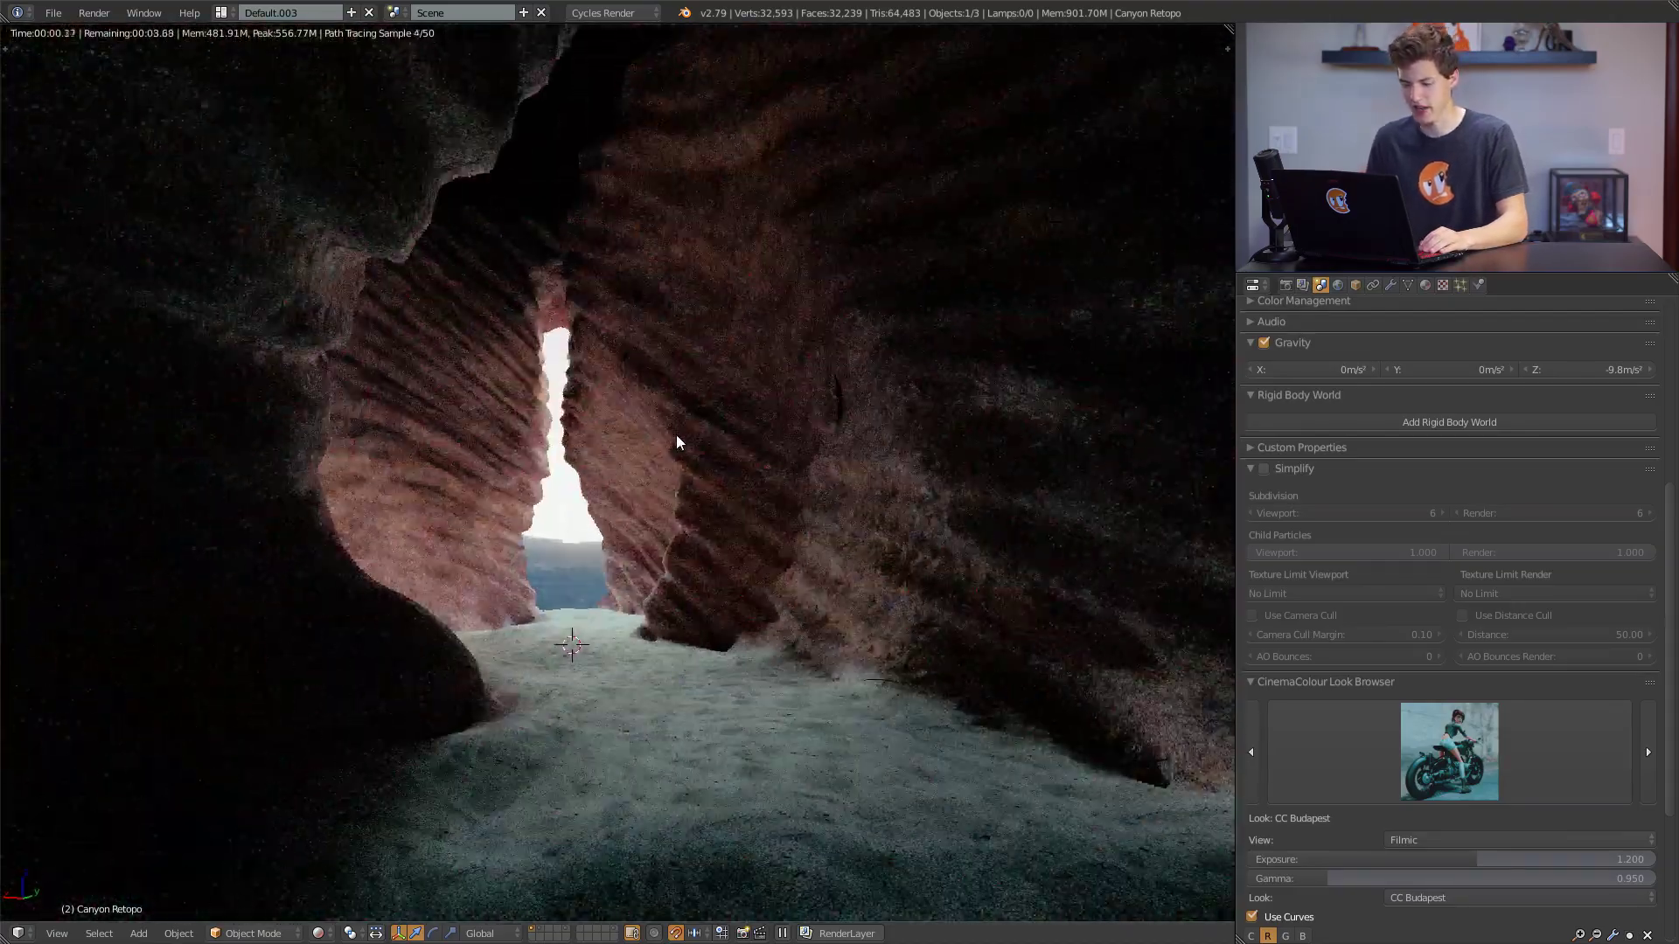
{"action": "scroll", "coordinate": [675, 434], "scroll_direction": "up", "scroll_amount": 4}
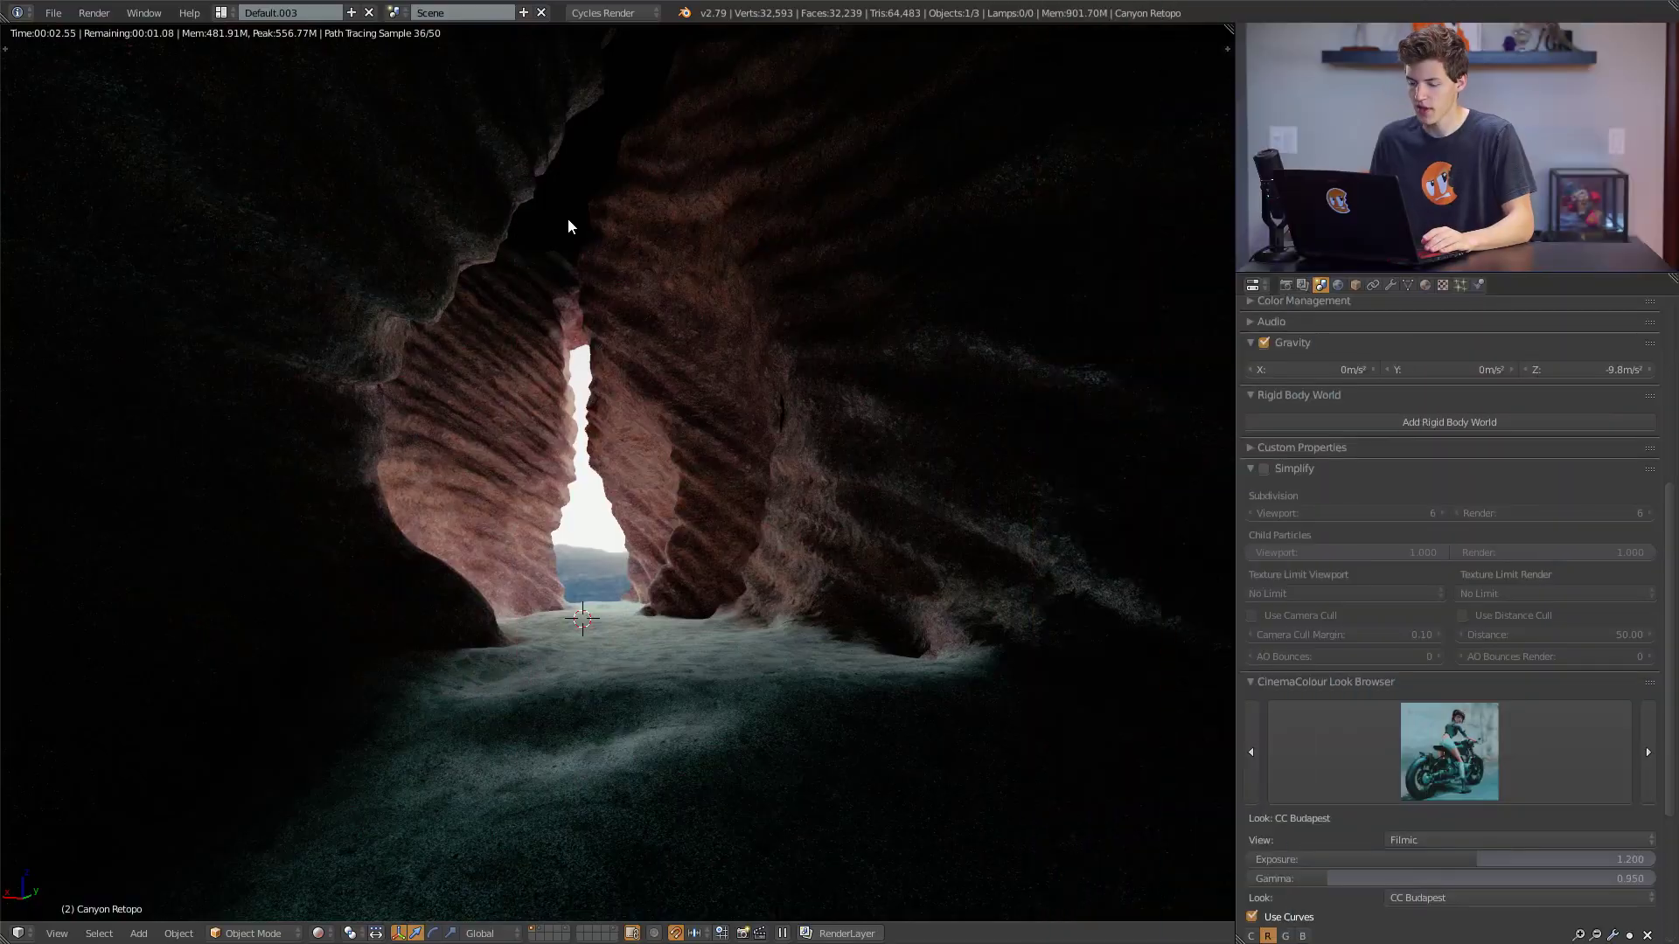
{"action": "scroll", "coordinate": [722, 342], "scroll_direction": "up", "scroll_amount": 3}
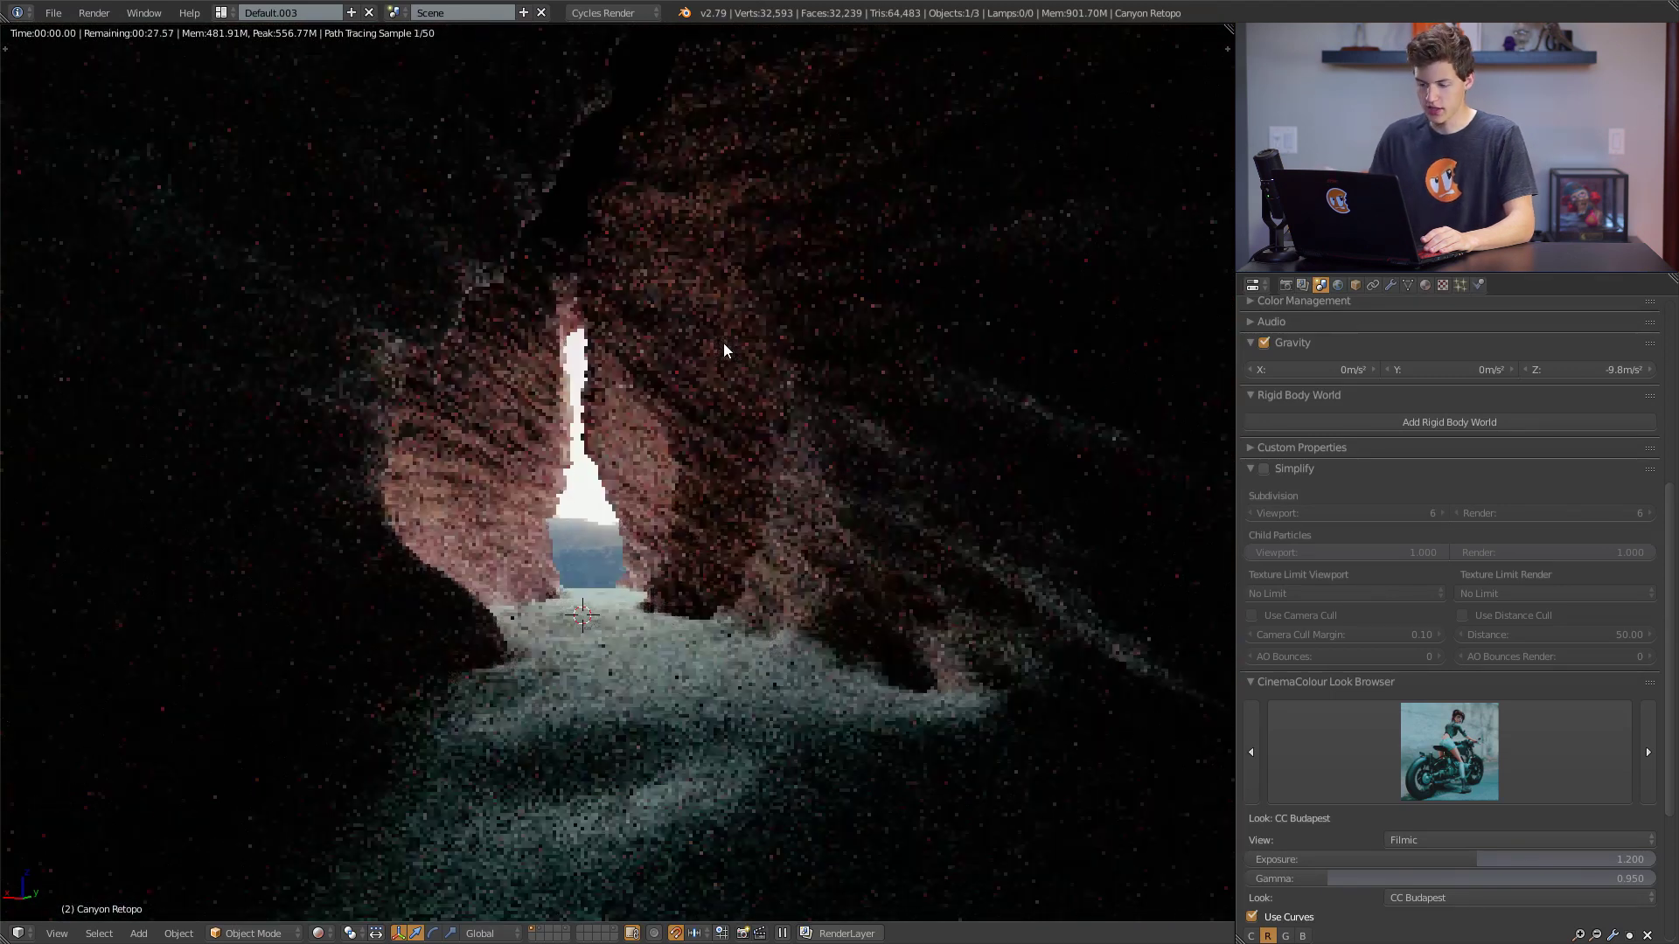
{"action": "key", "text": "KP_0"}
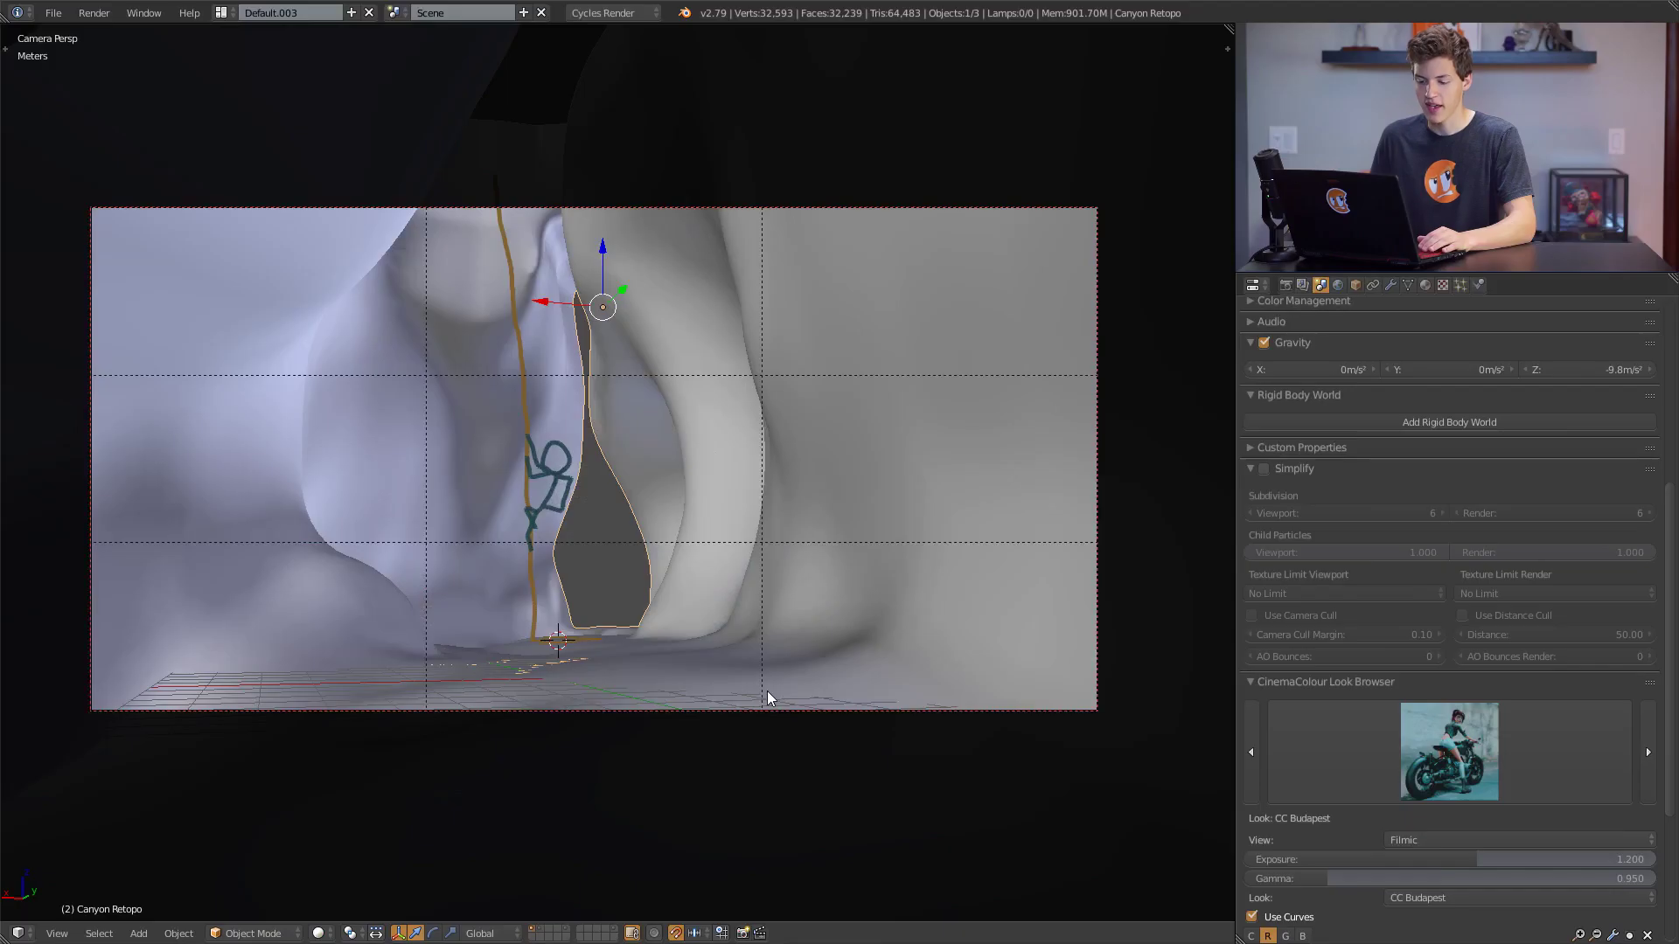
Return to the scene camera view and zoom in on the stick-figure climber beside the rope line.
{"action": "scroll", "coordinate": [768, 691], "scroll_direction": "up", "scroll_amount": 4}
{"action": "mouse_move", "coordinate": [733, 517]}
{"action": "middle_mouse_down"}
{"action": "mouse_move", "coordinate": [752, 545]}
{"action": "mouse_move", "coordinate": [711, 547]}
{"action": "mouse_move", "coordinate": [857, 527]}
{"action": "mouse_move", "coordinate": [794, 500]}
{"action": "middle_mouse_up"}
{"action": "key", "text": "KP_0"}
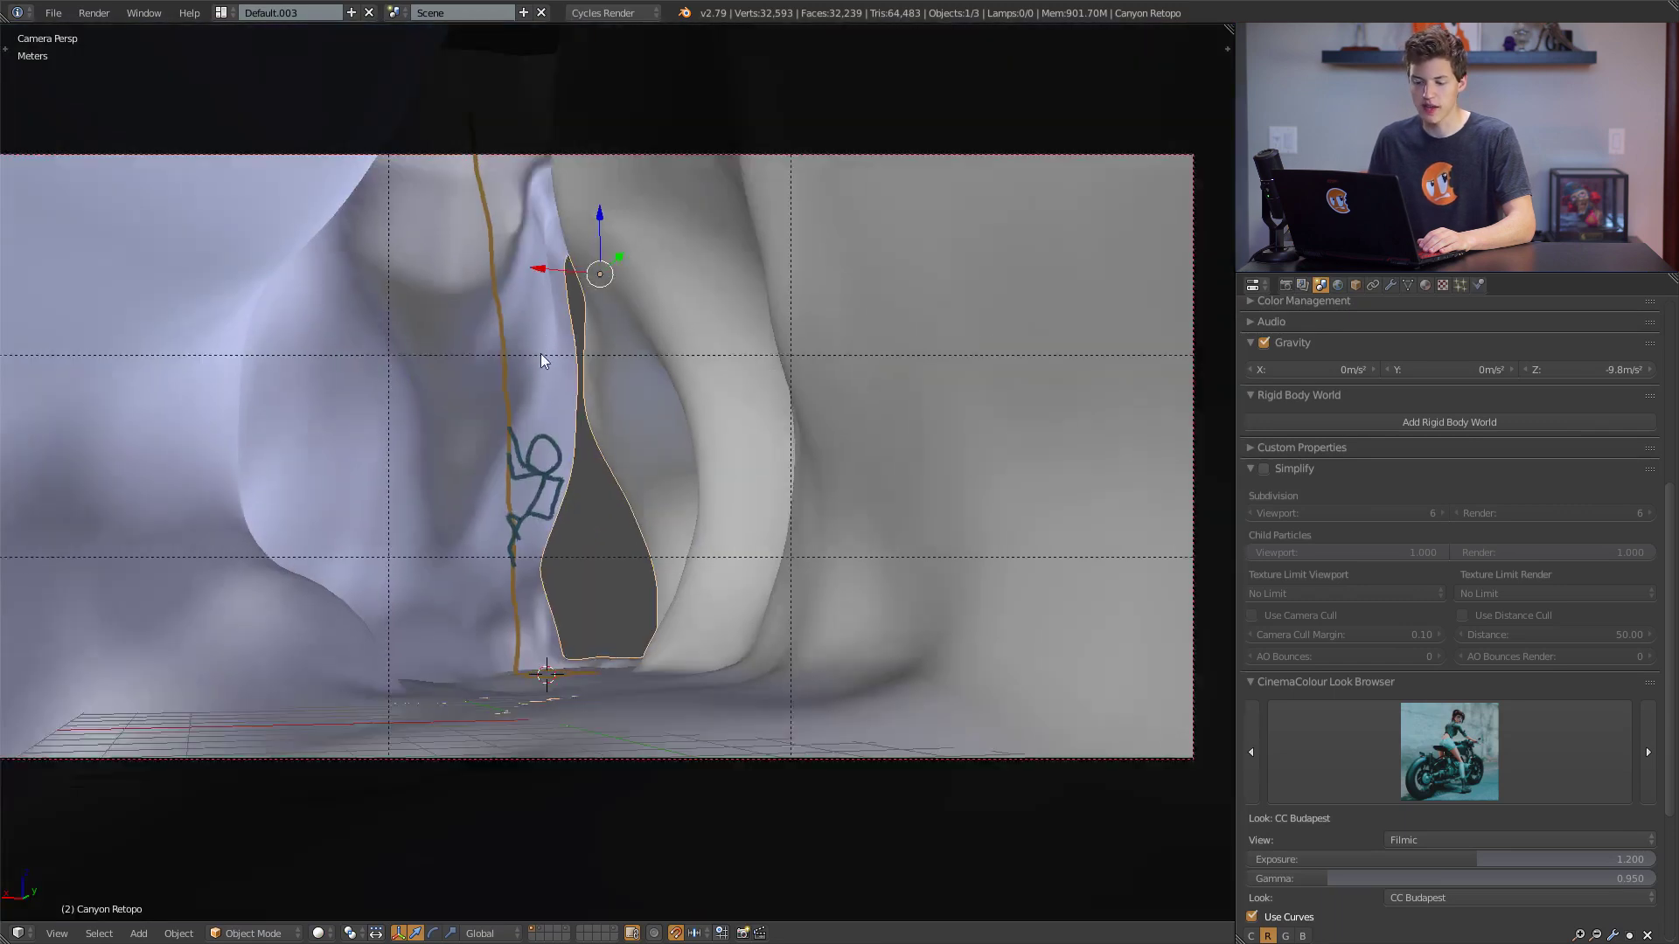
{"action": "scroll", "coordinate": [542, 516], "scroll_direction": "down", "scroll_amount": 1}
{"action": "scroll", "coordinate": [820, 564], "scroll_direction": "up", "scroll_amount": 1}
{"action": "middle_click_drag", "start_coordinate": [820, 564], "coordinate": [794, 594], "text": "shift"}
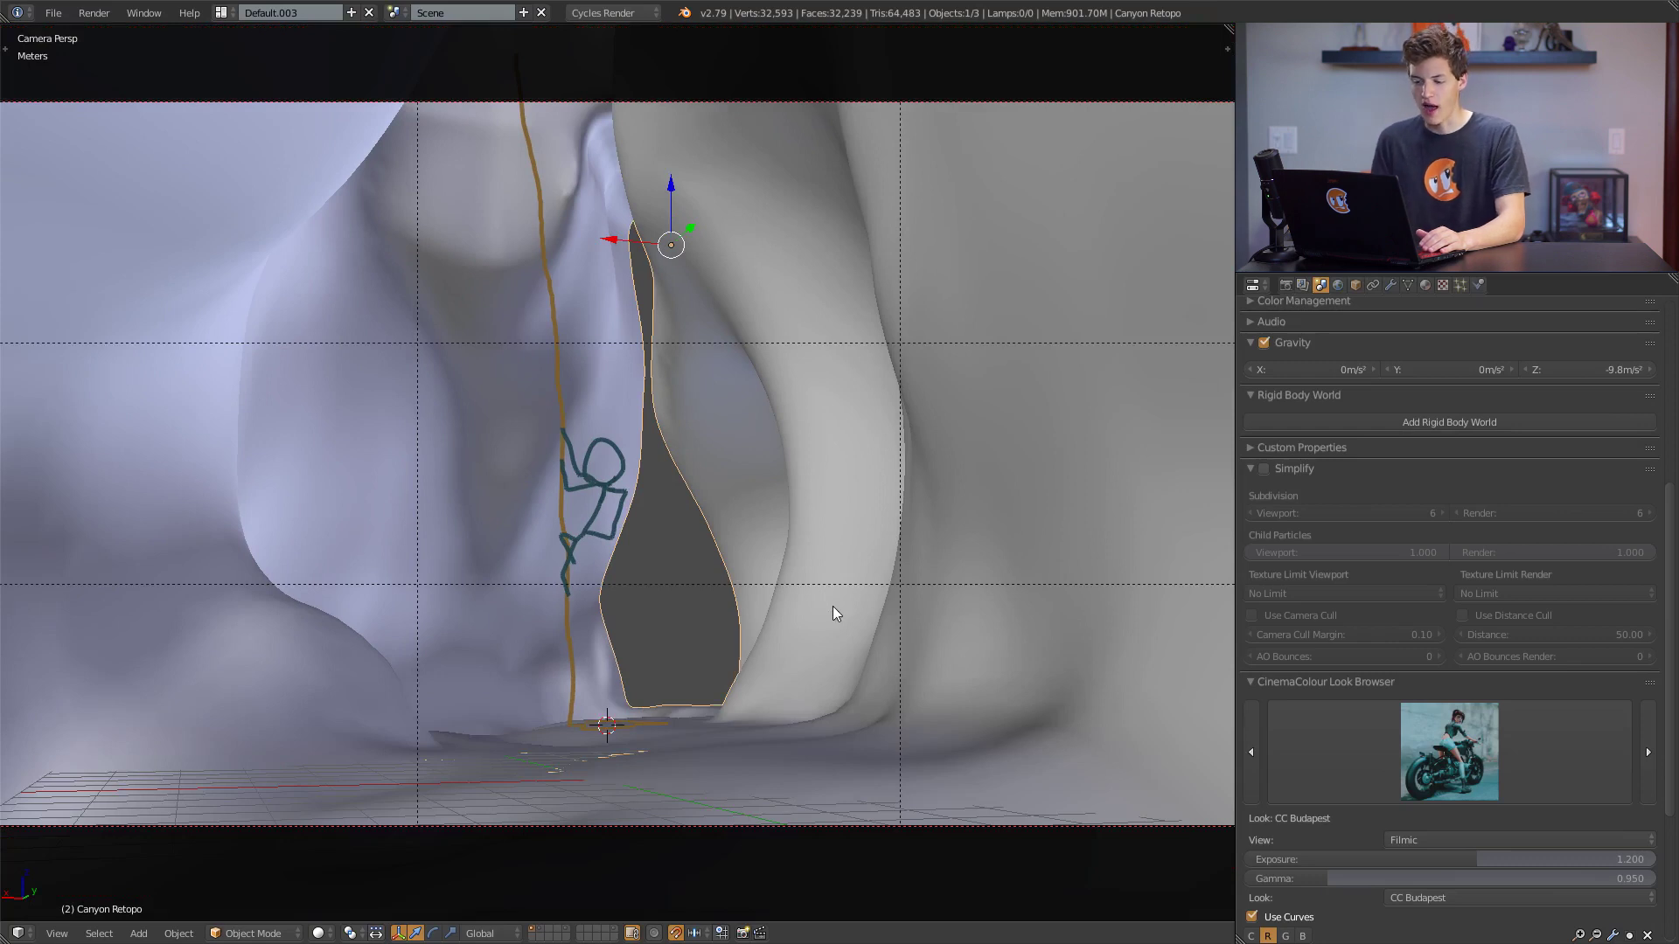
{"action": "scroll", "coordinate": [833, 605], "scroll_direction": "up", "scroll_amount": 3}
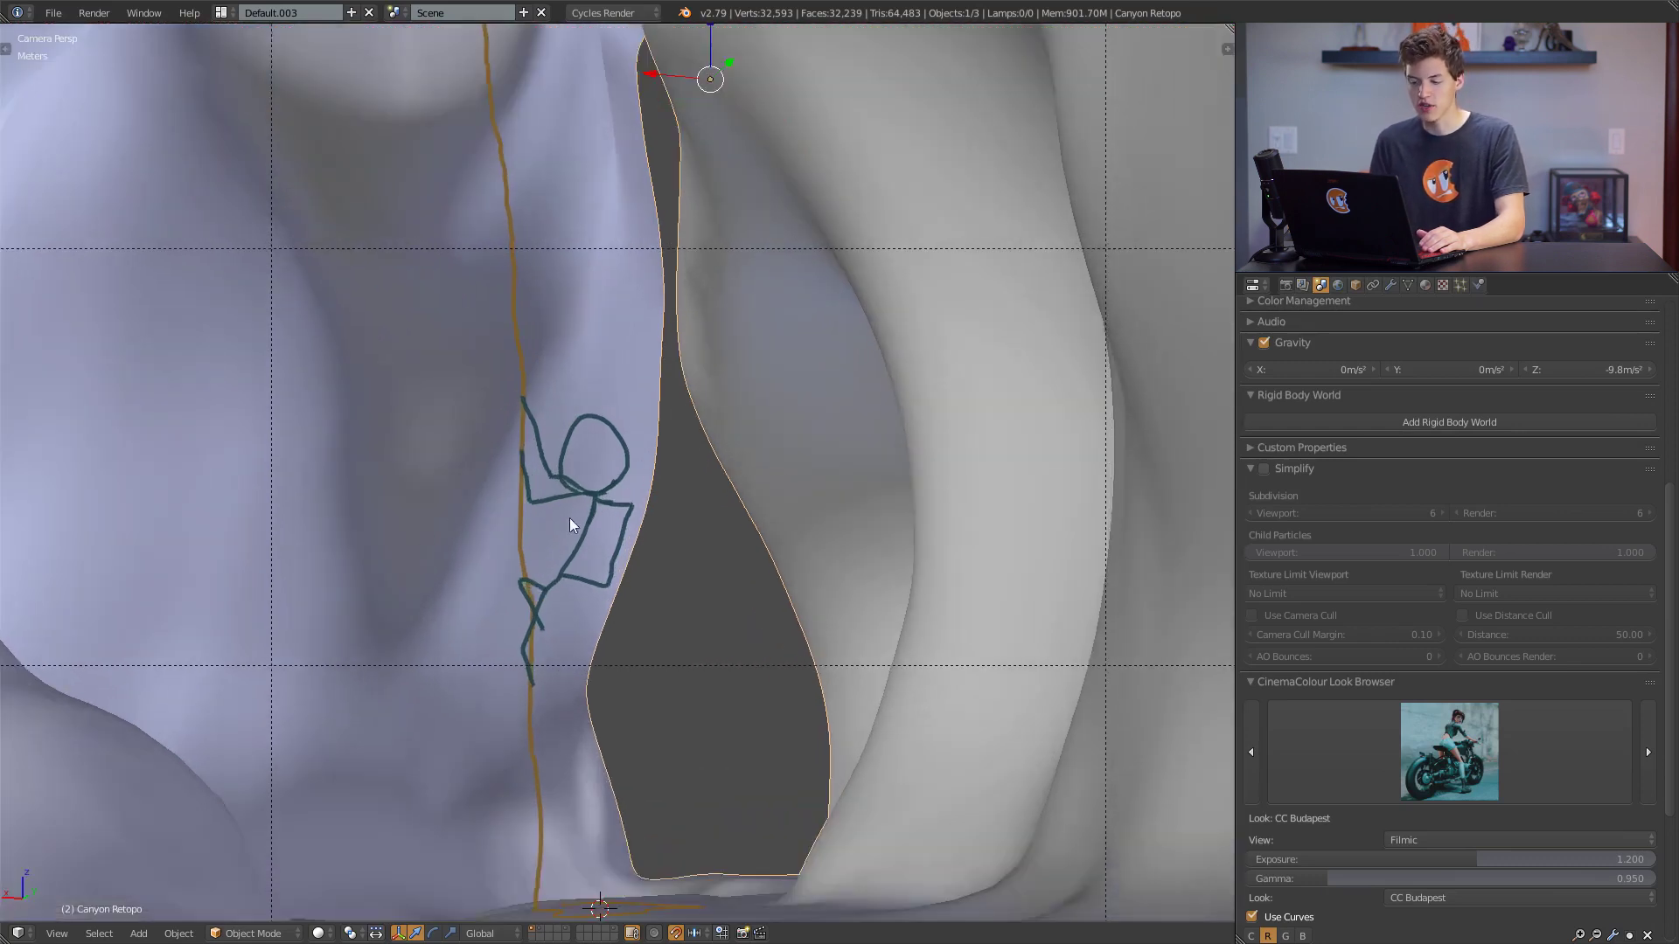